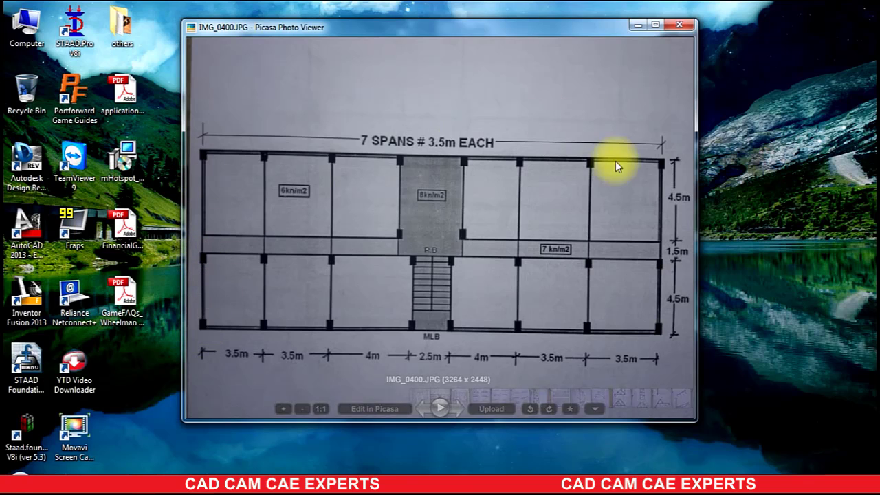
Step: Create a new Space structure project named hbhjjjjh in metres and kilonewtons, starting with Add Beam
{"action": "left_click", "coordinate": [637, 28]}
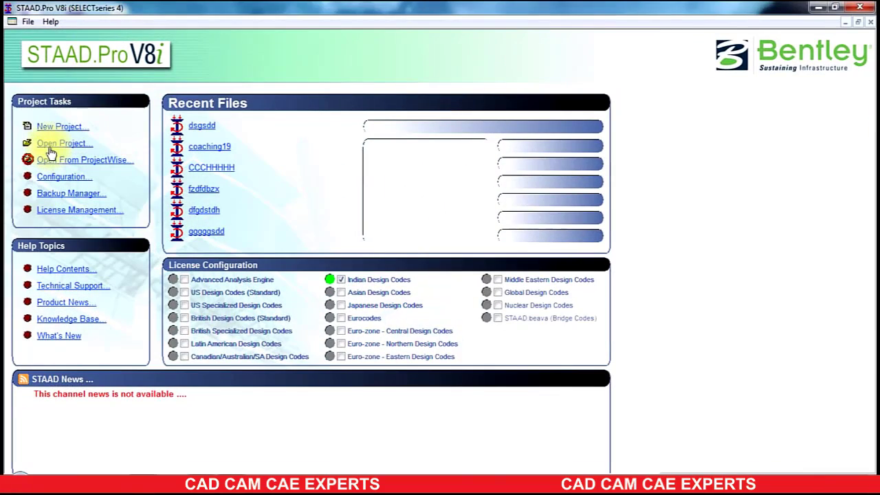
{"action": "left_click", "coordinate": [60, 128]}
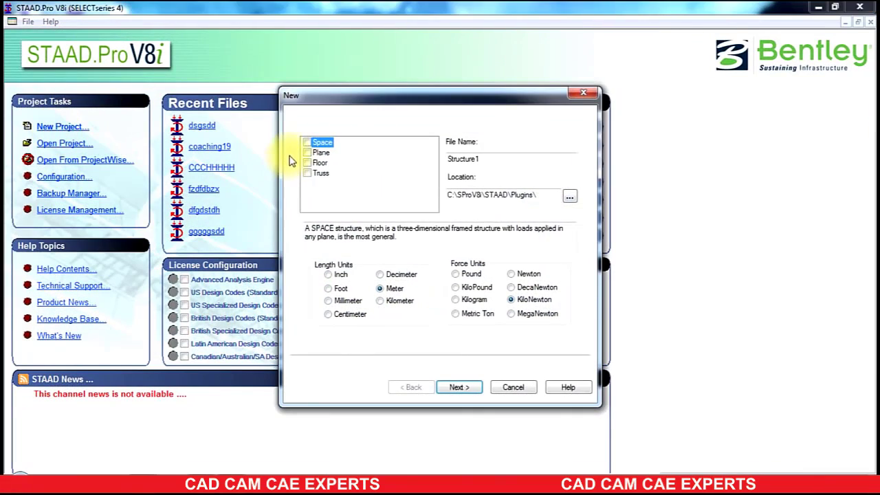
{"action": "left_click_drag", "start_coordinate": [501, 158], "coordinate": [202, 147]}
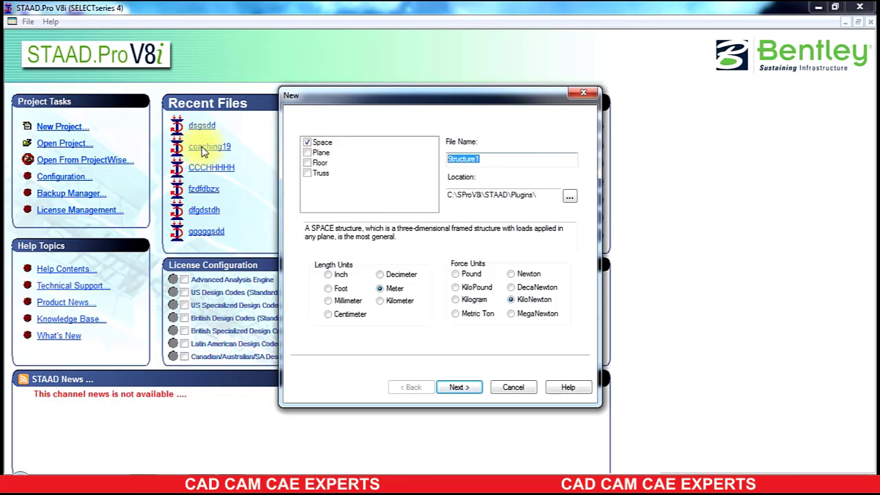
{"action": "type", "text": "hbhjjjjh"}
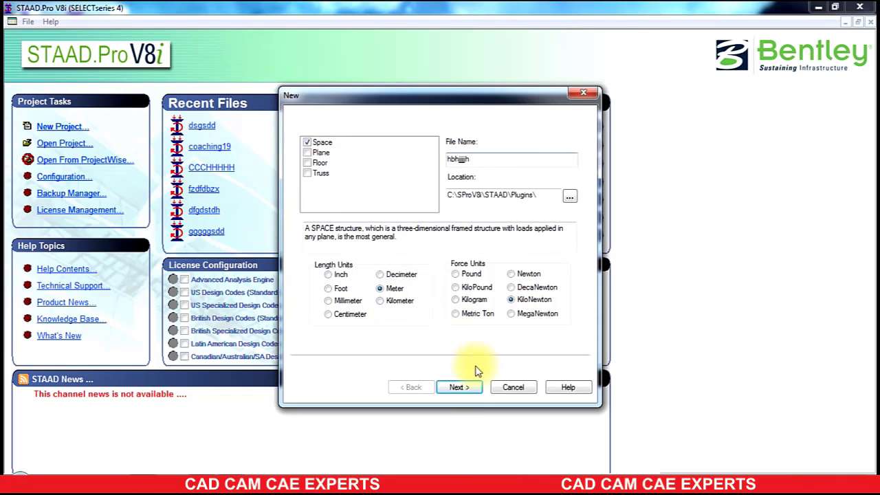
{"action": "left_click", "coordinate": [459, 387]}
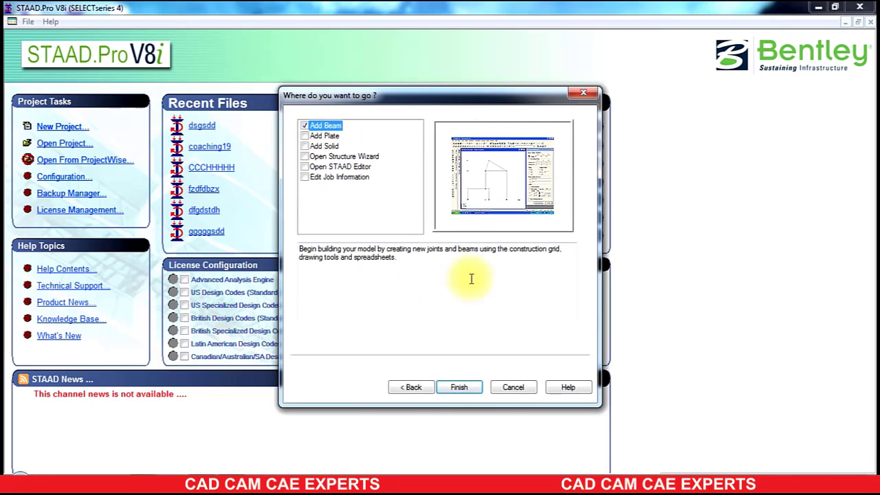
{"action": "left_click", "coordinate": [465, 387]}
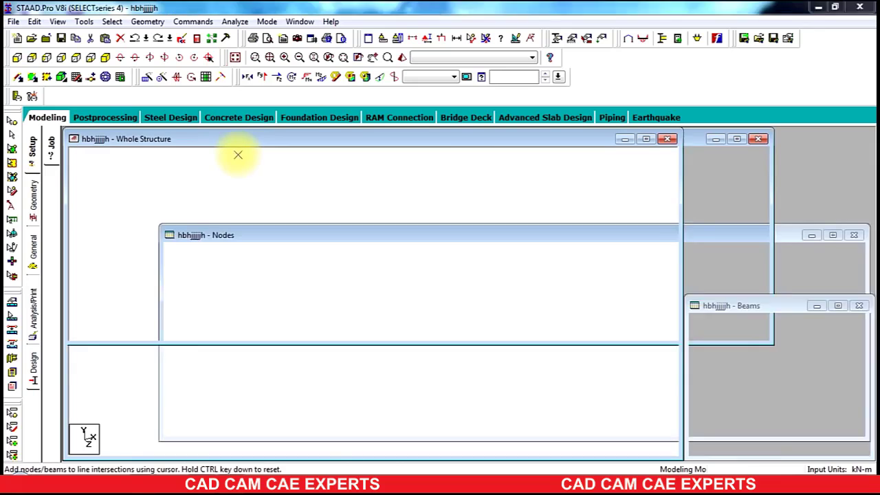
Step: Launch the Run Structure Wizard command from the geometry commands
{"action": "left_click", "coordinate": [76, 77]}
{"action": "left_click", "coordinate": [75, 76]}
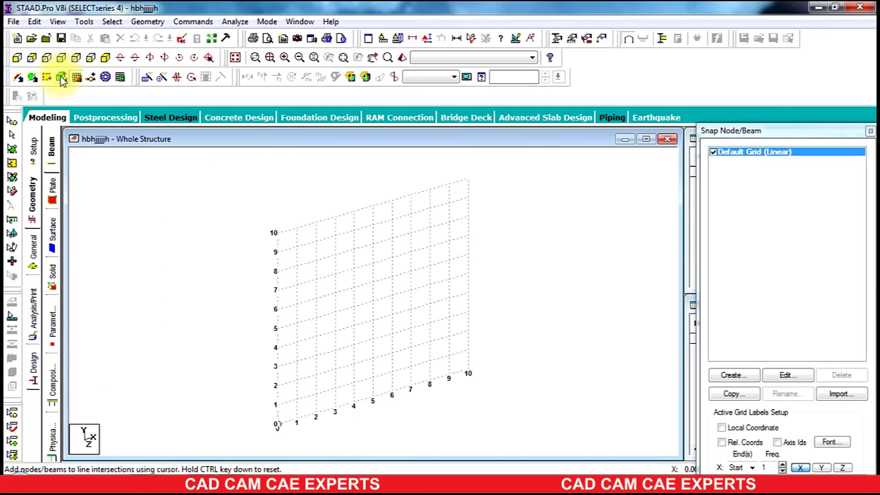
{"action": "left_click", "coordinate": [17, 57]}
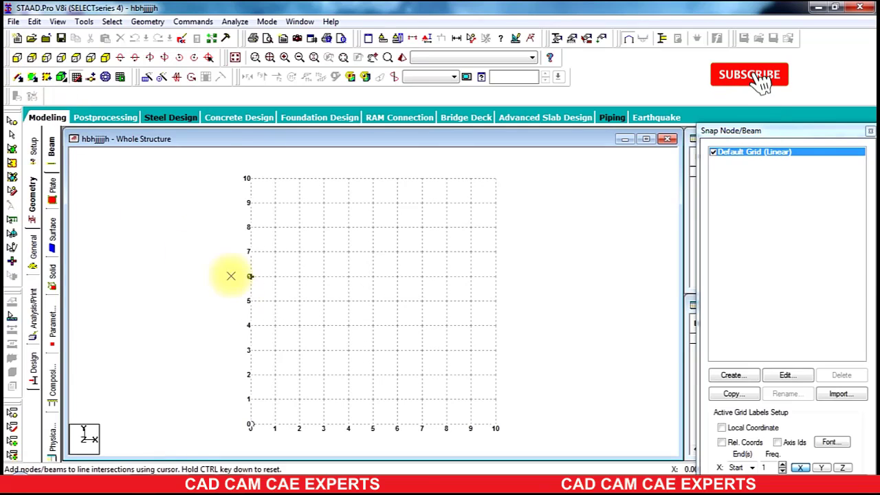
{"action": "left_click", "coordinate": [151, 22]}
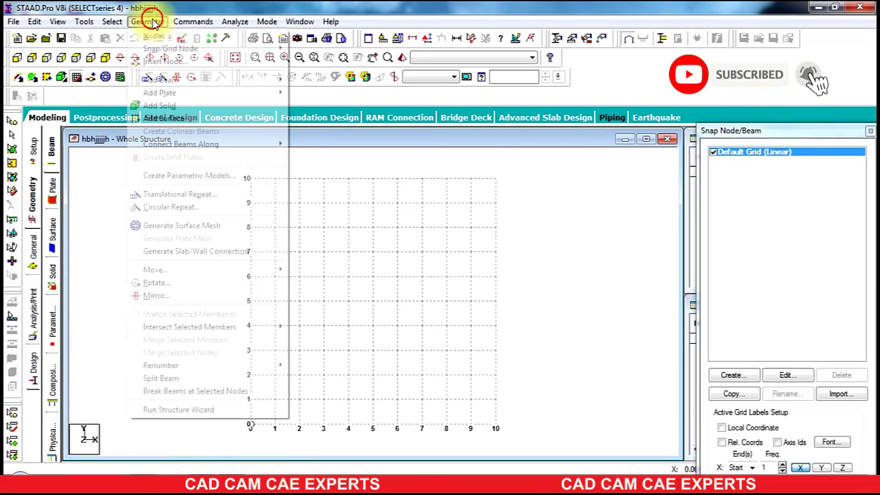
{"action": "left_click", "coordinate": [178, 411]}
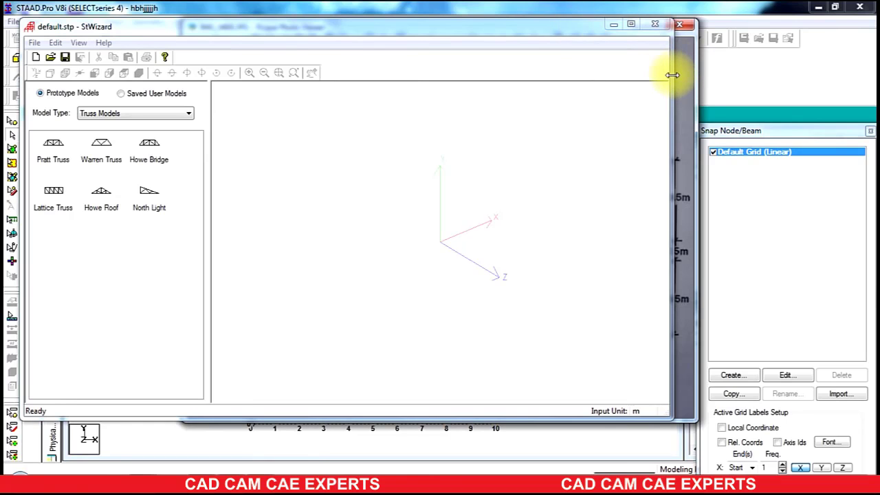
Step: Resize the wizard window and place the floor-plan image beside it for reference
{"action": "left_click_drag", "start_coordinate": [672, 75], "coordinate": [301, 75]}
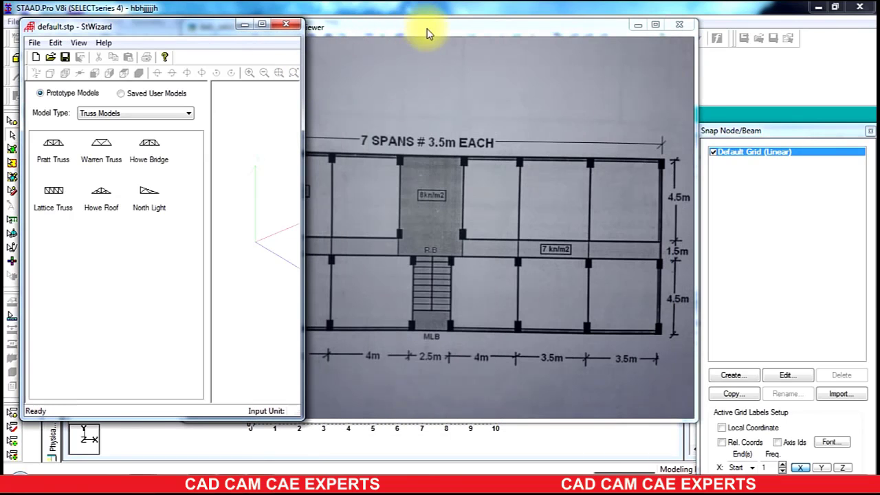
{"action": "left_click_drag", "start_coordinate": [426, 33], "coordinate": [621, 40]}
{"action": "scroll", "coordinate": [456, 166], "scroll_direction": "down", "scroll_amount": 3}
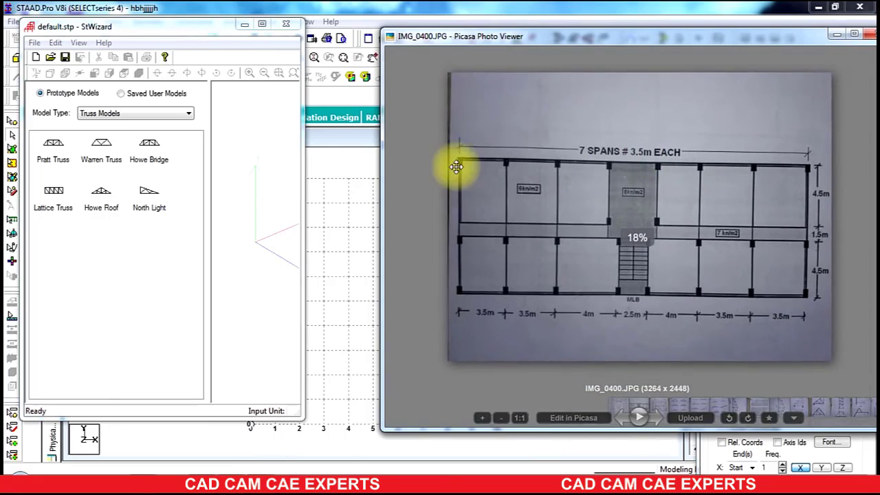
{"action": "left_click_drag", "start_coordinate": [382, 139], "coordinate": [555, 169]}
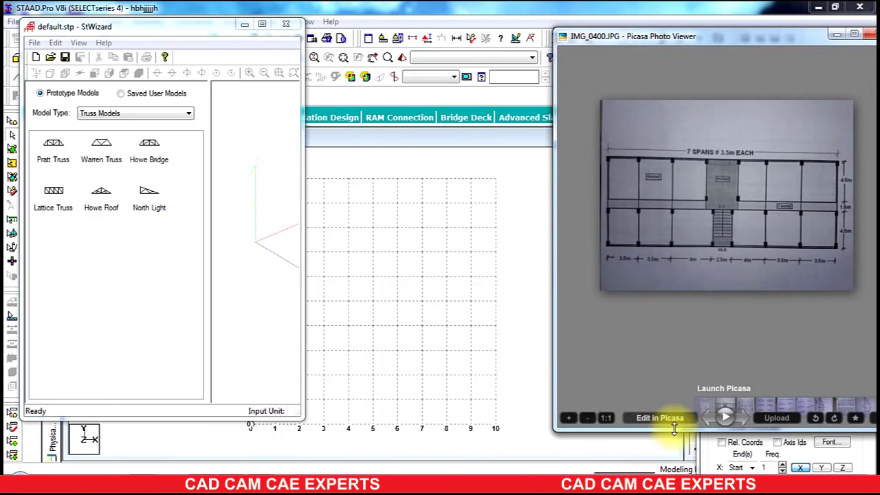
{"action": "left_click_drag", "start_coordinate": [674, 427], "coordinate": [670, 299]}
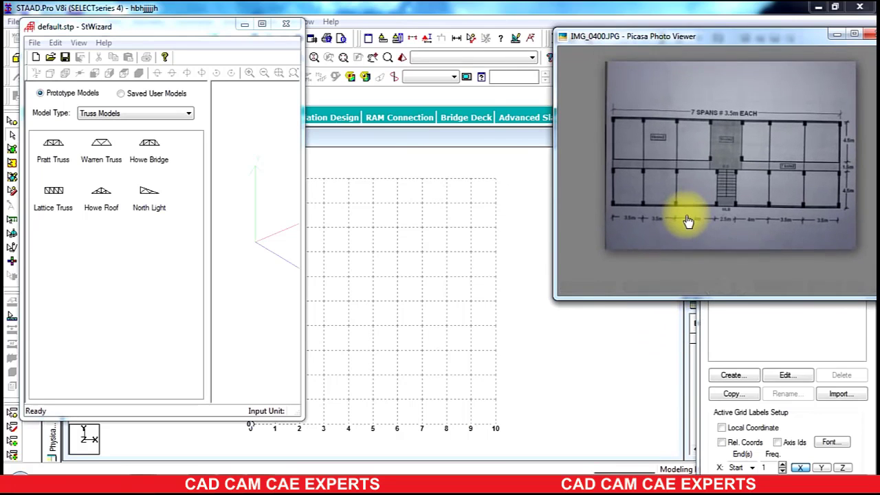
{"action": "scroll", "coordinate": [701, 181], "scroll_direction": "up", "scroll_amount": 5}
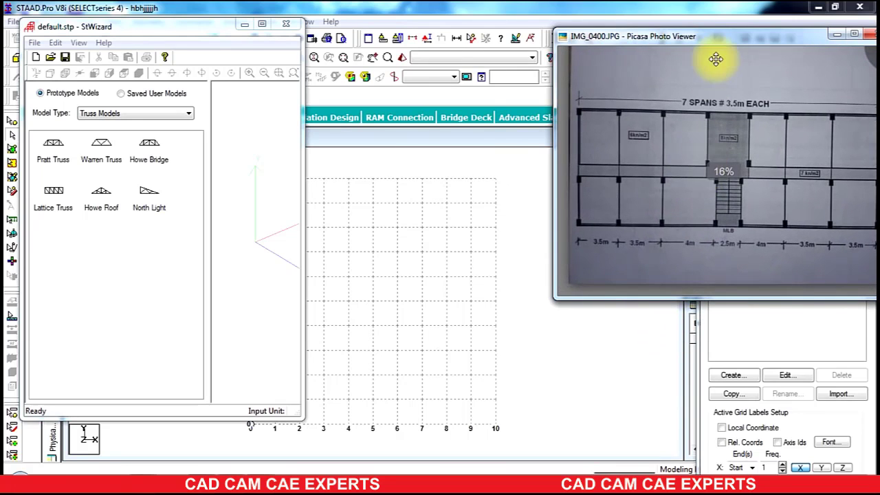
{"action": "left_click_drag", "start_coordinate": [721, 33], "coordinate": [624, 41]}
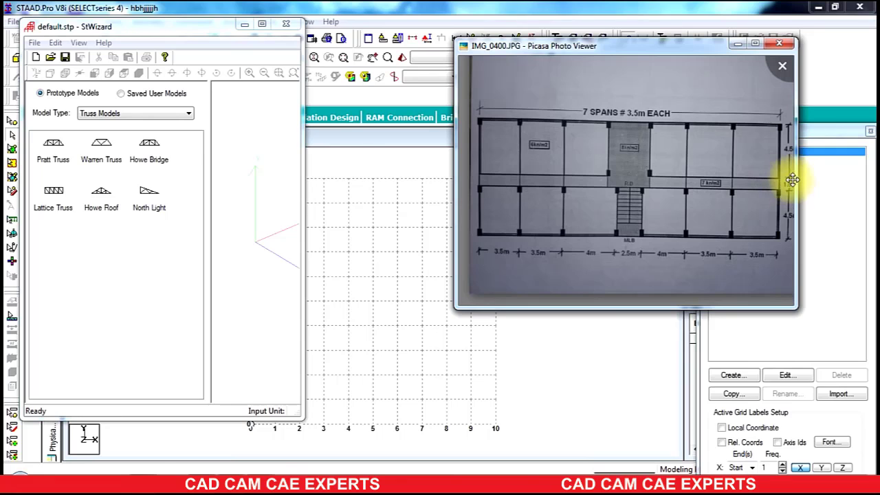
{"action": "left_click_drag", "start_coordinate": [740, 187], "coordinate": [735, 193]}
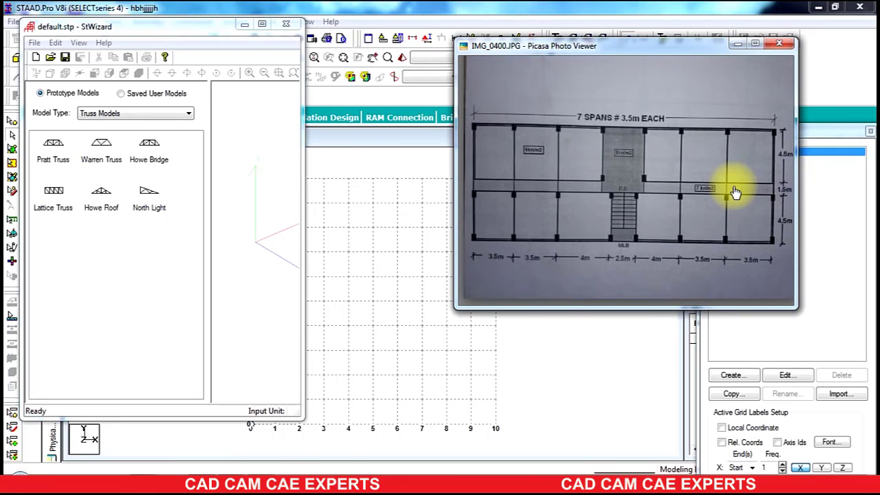
Step: Switch the wizard model type to Frame Models and open the Bay Frame prototype parameters
{"action": "left_click", "coordinate": [108, 113]}
{"action": "left_click", "coordinate": [108, 113]}
{"action": "left_click", "coordinate": [108, 129]}
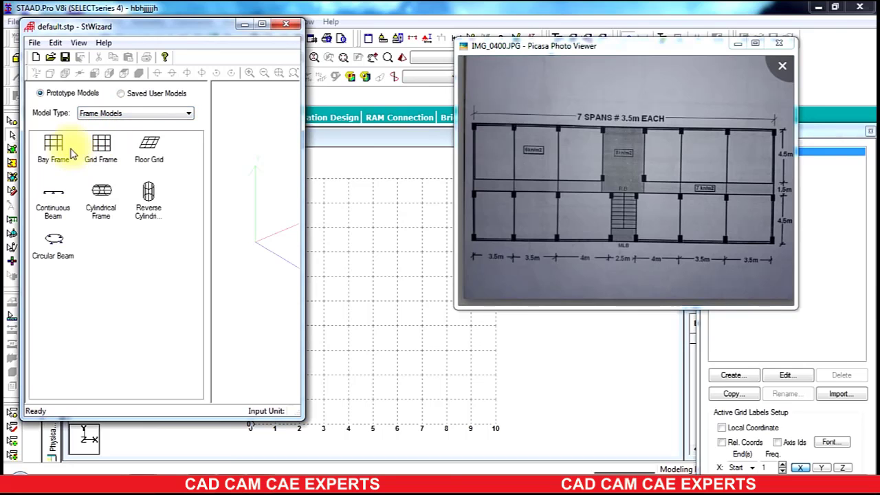
{"action": "double_click", "coordinate": [54, 147]}
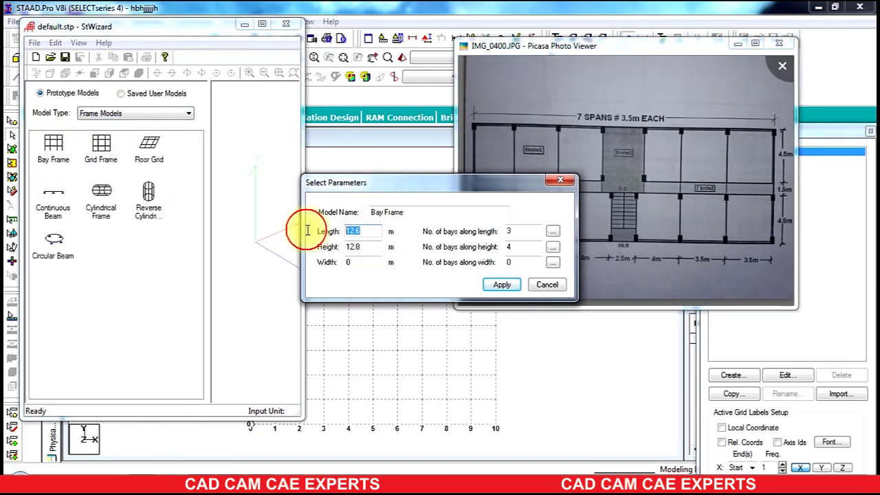
Step: Set the bay frame length to 24.5 m with 7 bays and the height to 3 m with 1 bay
{"action": "type", "text": "2"}
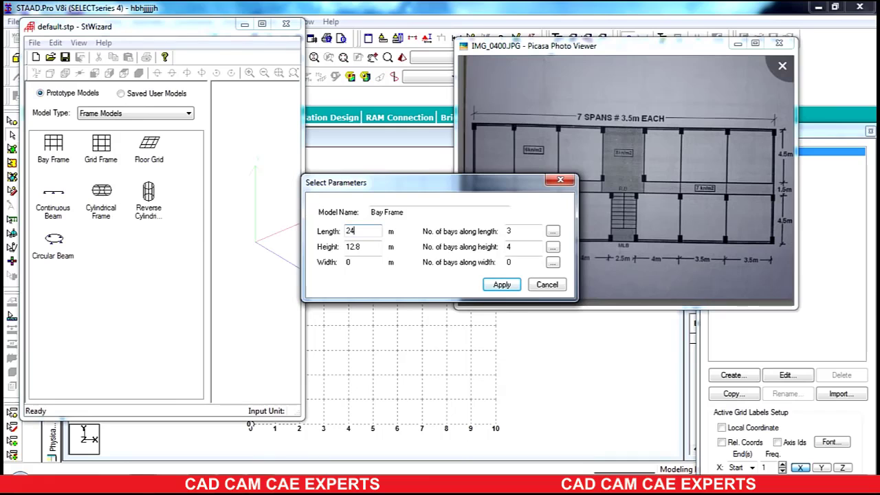
{"action": "double_click", "coordinate": [524, 231]}
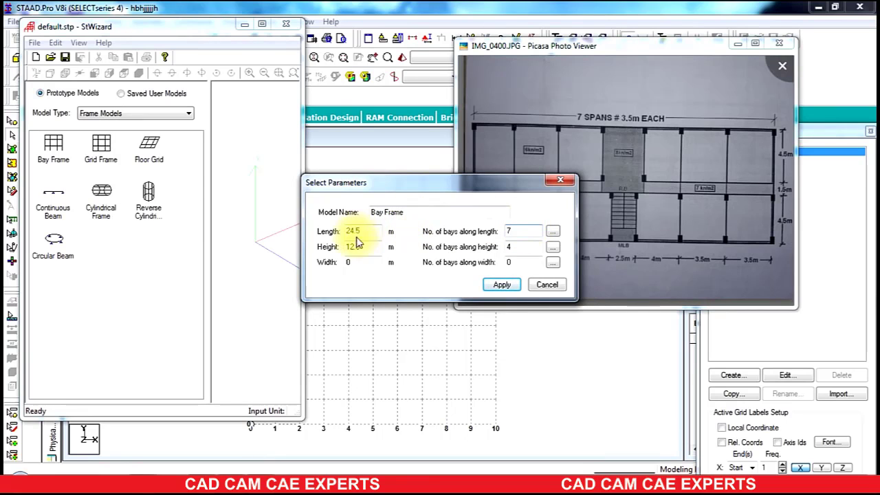
{"action": "left_click_drag", "start_coordinate": [366, 248], "coordinate": [294, 241]}
{"action": "type", "text": "3"}
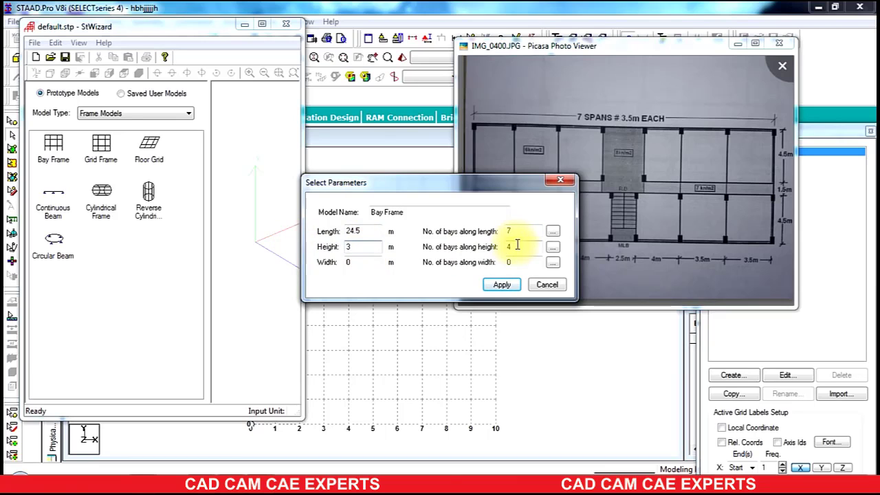
{"action": "left_click_drag", "start_coordinate": [516, 245], "coordinate": [428, 235]}
{"action": "type", "text": "1"}
Step: Set the width to 6 m with 2 bays of 4.5 m and 1.5 m, and apply the parameters
{"action": "left_click_drag", "start_coordinate": [359, 261], "coordinate": [309, 262]}
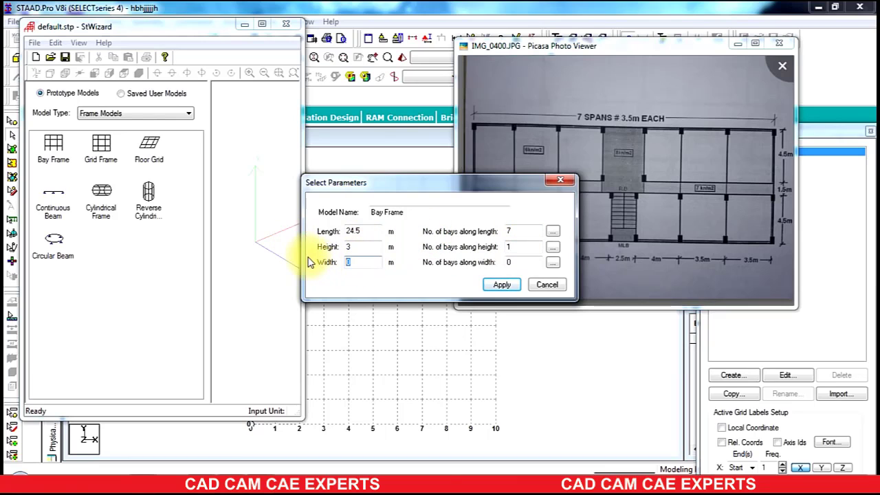
{"action": "left_click_drag", "start_coordinate": [512, 262], "coordinate": [454, 272]}
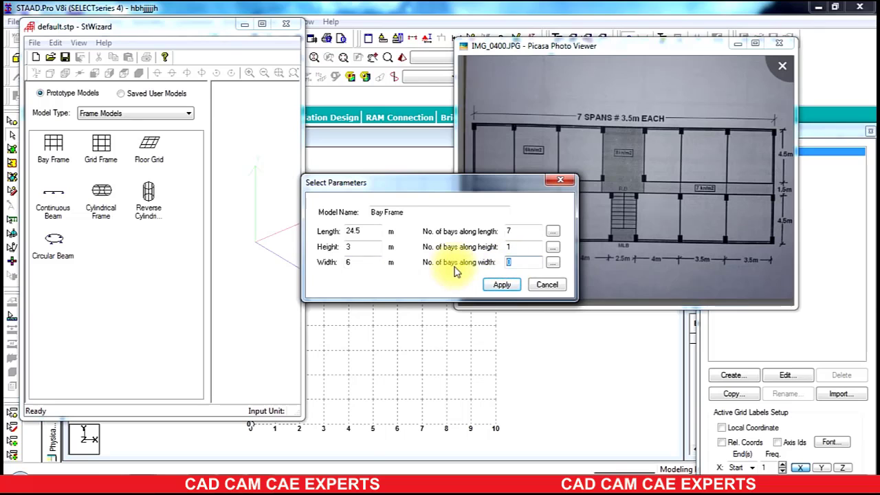
{"action": "type", "text": "2"}
{"action": "left_click", "coordinate": [552, 262]}
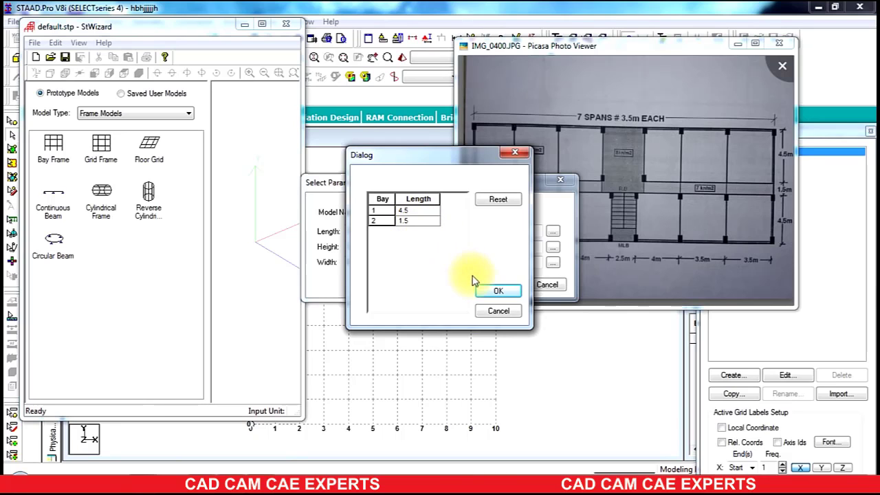
{"action": "left_click", "coordinate": [484, 290]}
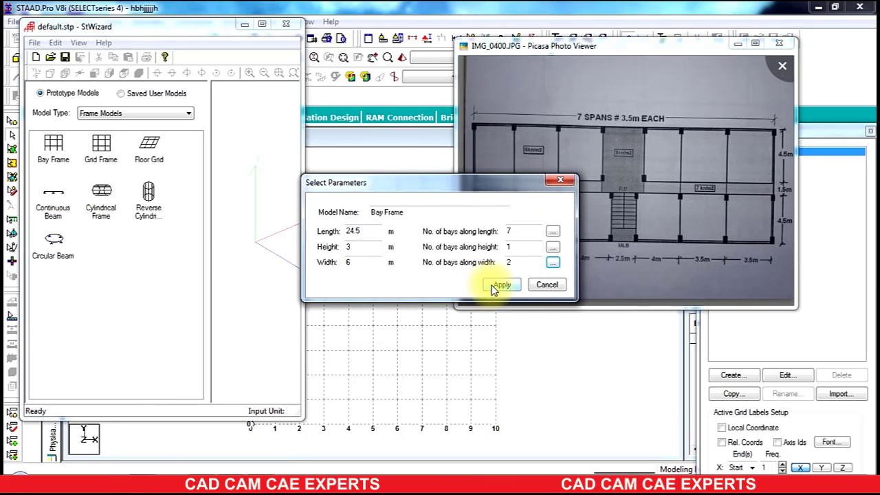
{"action": "left_click", "coordinate": [492, 286]}
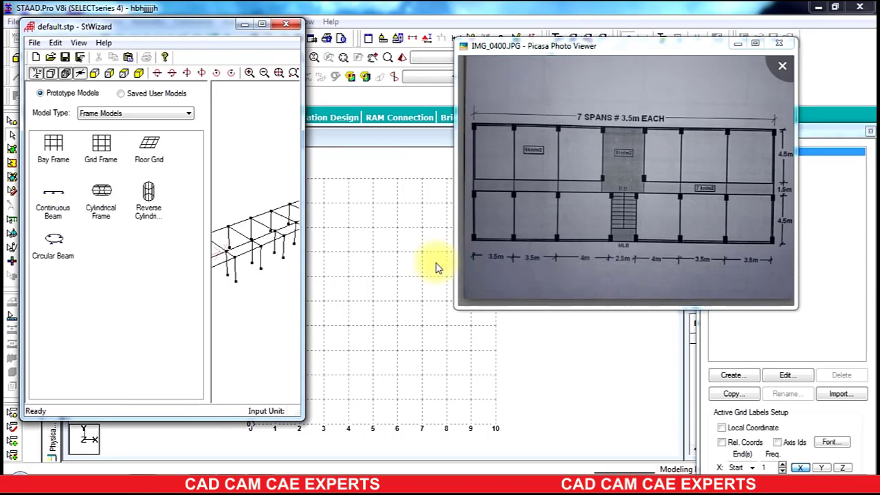
Step: Transfer the bay frame prototype into the STAAD.Pro model at X, Y and Z offsets of 0 m
{"action": "left_click_drag", "start_coordinate": [303, 160], "coordinate": [627, 222]}
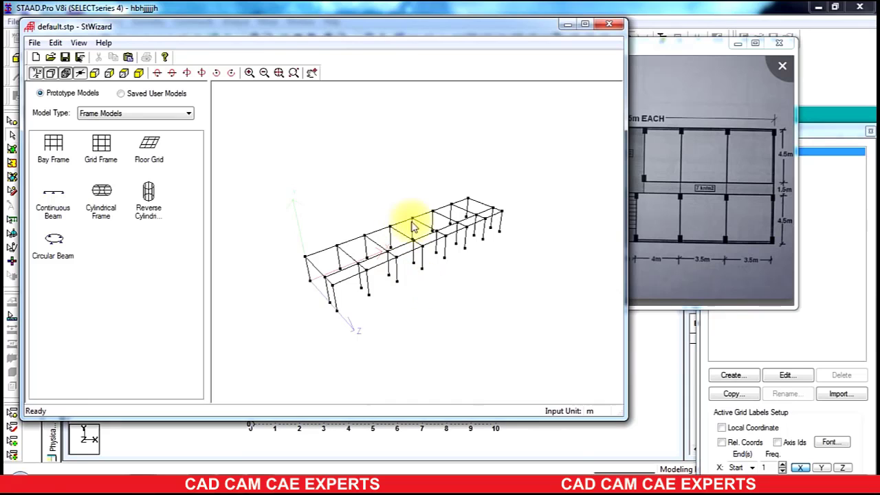
{"action": "left_click", "coordinate": [128, 57]}
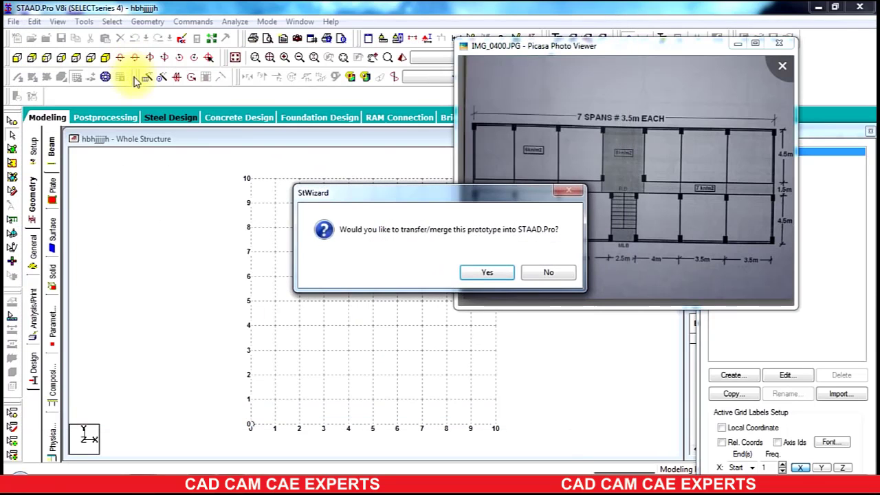
{"action": "left_click", "coordinate": [485, 273]}
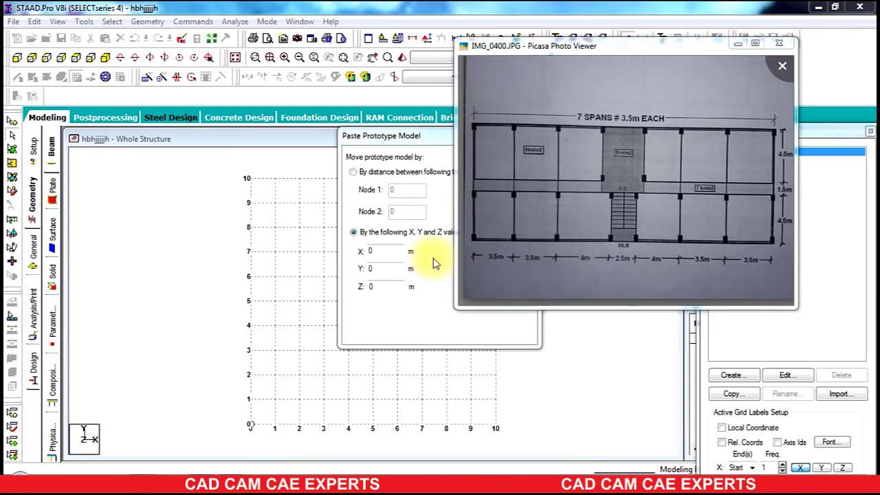
{"action": "left_click_drag", "start_coordinate": [380, 148], "coordinate": [287, 150]}
{"action": "left_click", "coordinate": [398, 197]}
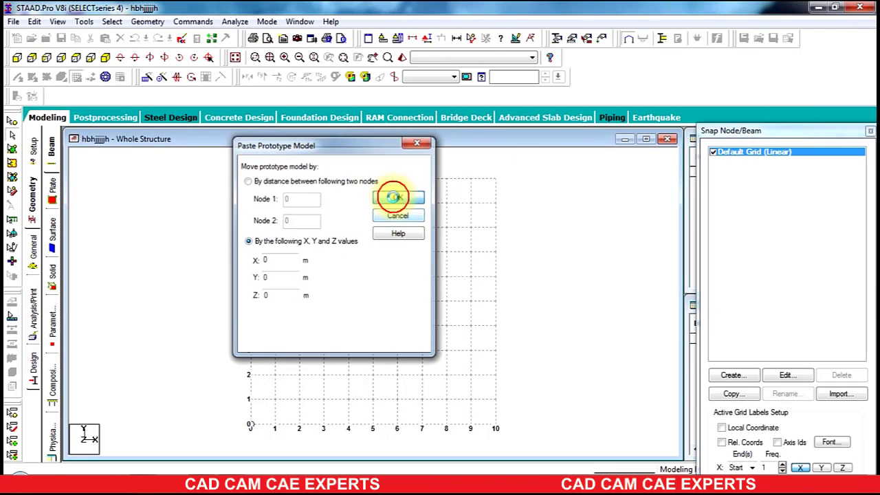
Step: Delete one interior longitudinal beam near the middle of the frame, checking the floor plan image for reference
{"action": "left_click", "coordinate": [108, 58]}
{"action": "left_click", "coordinate": [204, 475]}
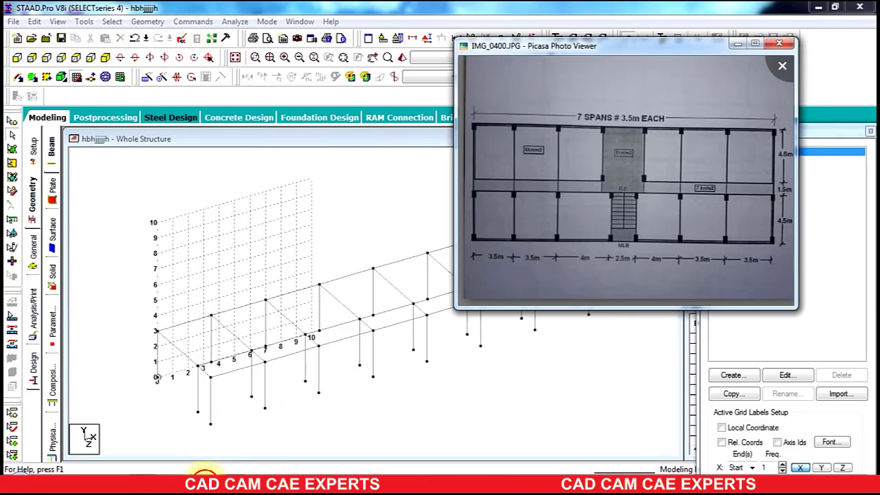
{"action": "left_click_drag", "start_coordinate": [613, 48], "coordinate": [653, 54]}
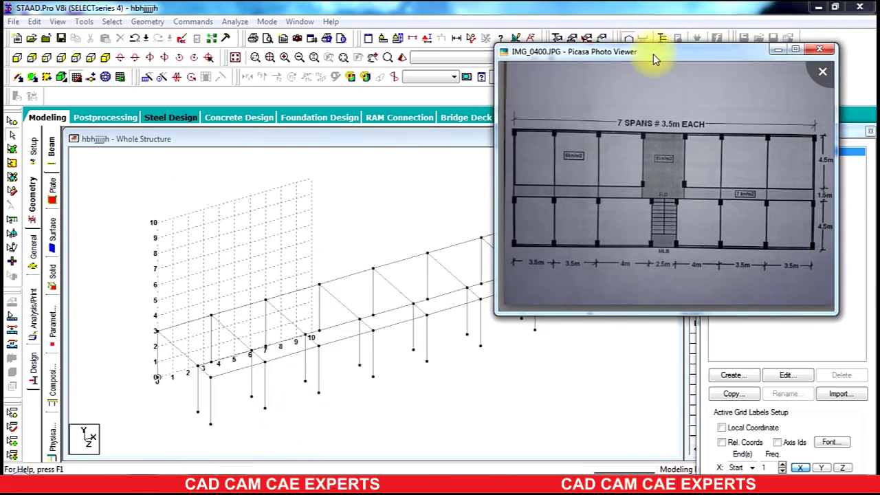
{"action": "mouse_move", "coordinate": [648, 204]}
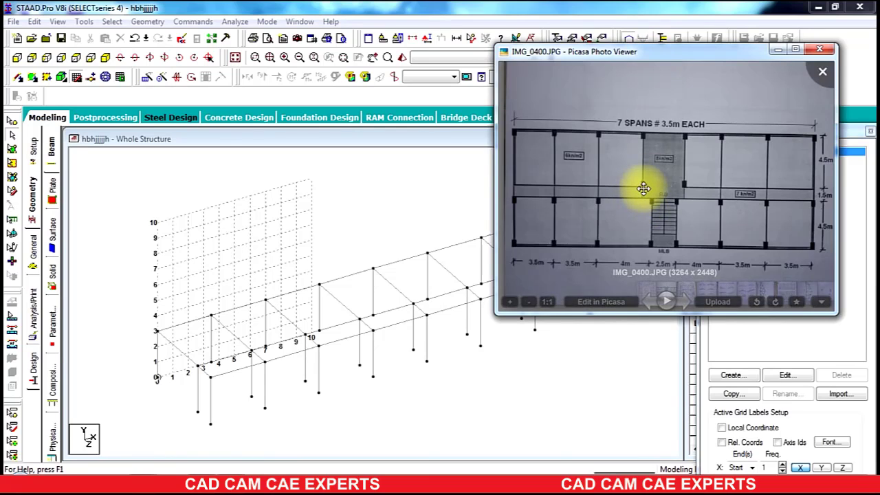
{"action": "left_click", "coordinate": [388, 314]}
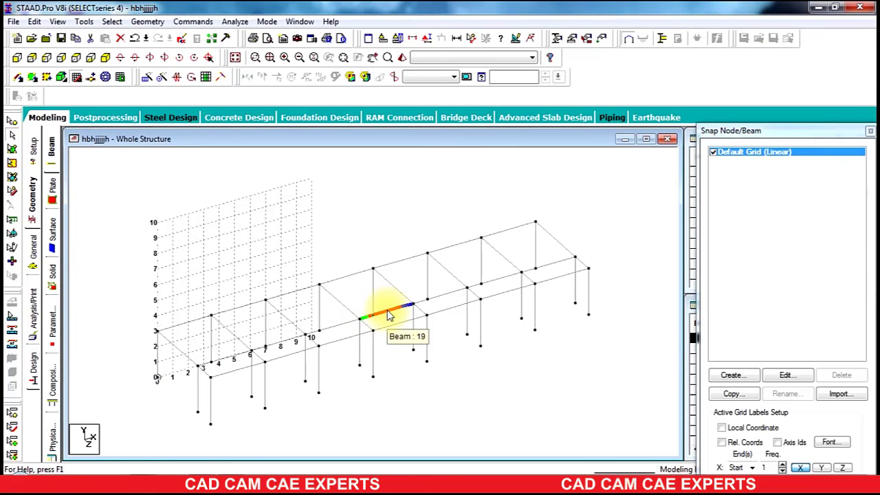
{"action": "key", "text": "Delete"}
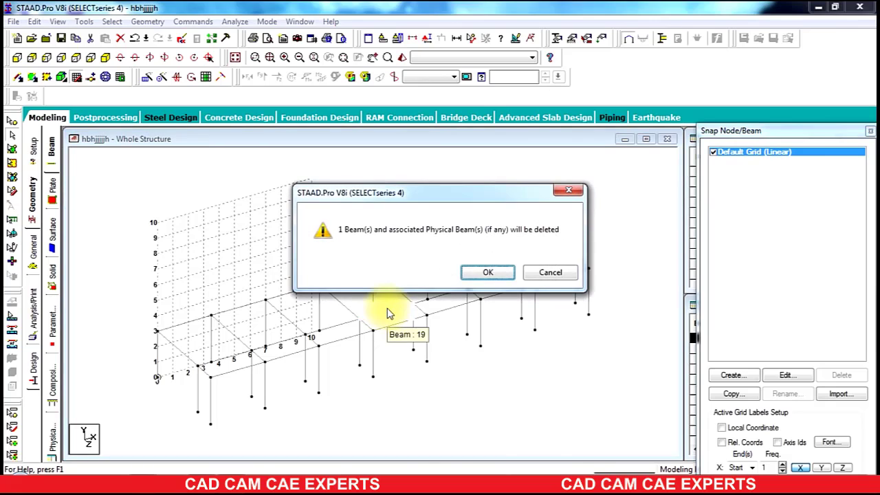
{"action": "left_click", "coordinate": [485, 273]}
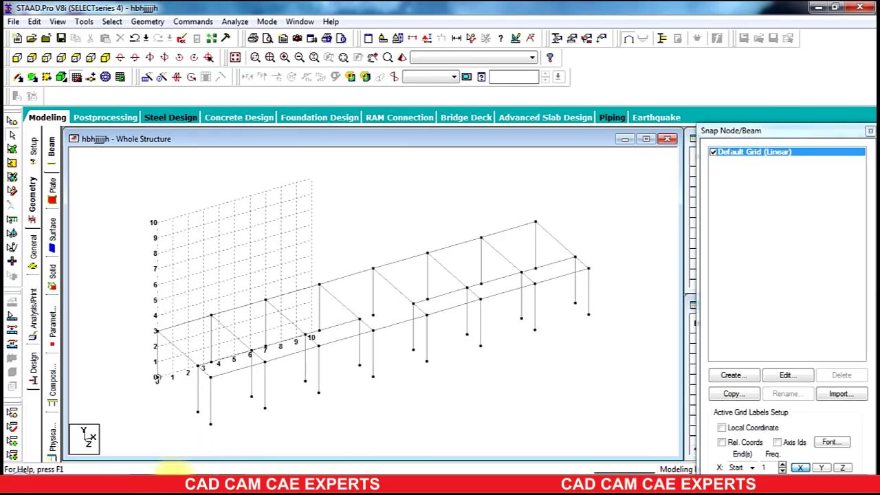
Step: Delete the selected interior columns along the corridor line together with their unattached nodes
{"action": "left_click", "coordinate": [197, 474]}
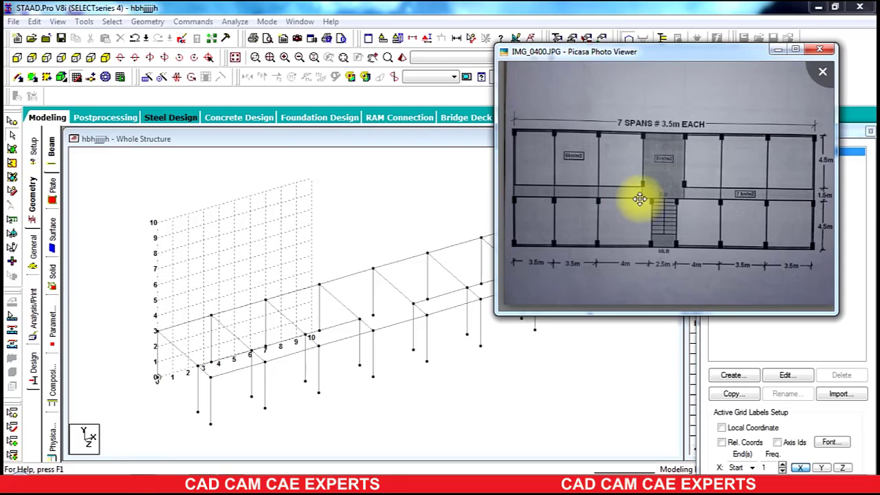
{"action": "scroll", "coordinate": [687, 198], "scroll_direction": "up", "scroll_amount": 2}
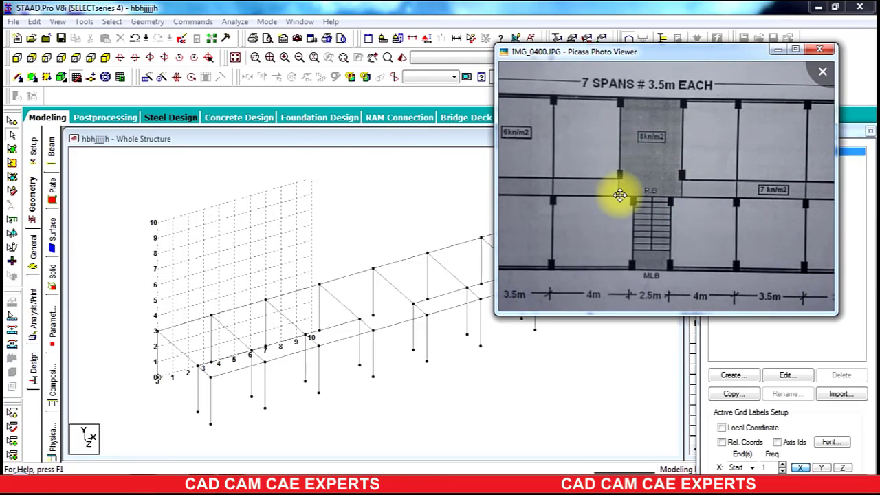
{"action": "scroll", "coordinate": [620, 195], "scroll_direction": "down", "scroll_amount": 3}
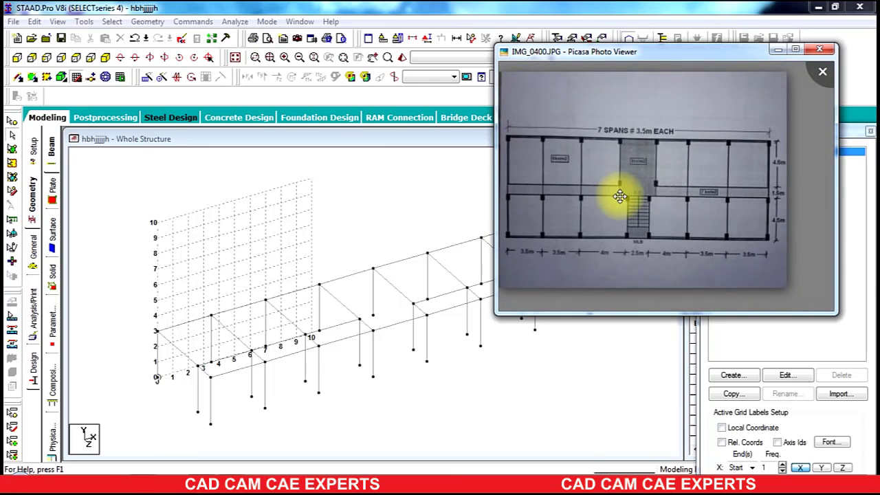
{"action": "left_click", "coordinate": [198, 388]}
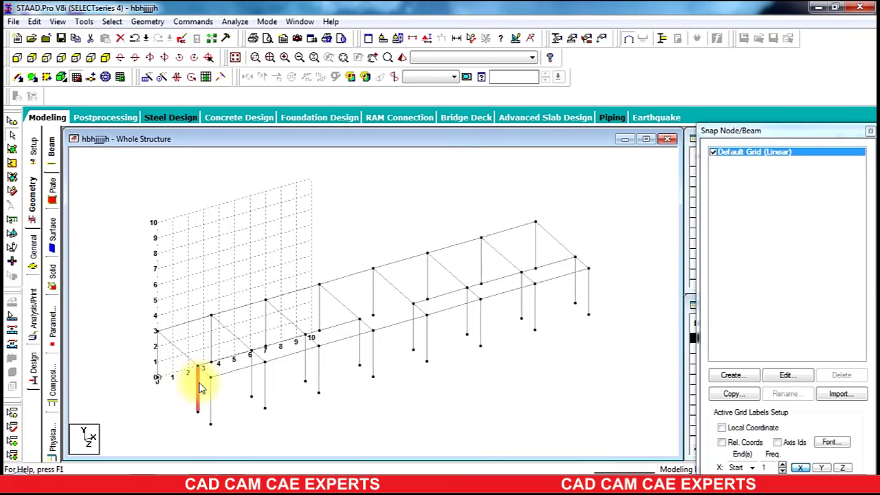
{"action": "left_click", "coordinate": [305, 364], "text": "ctrl"}
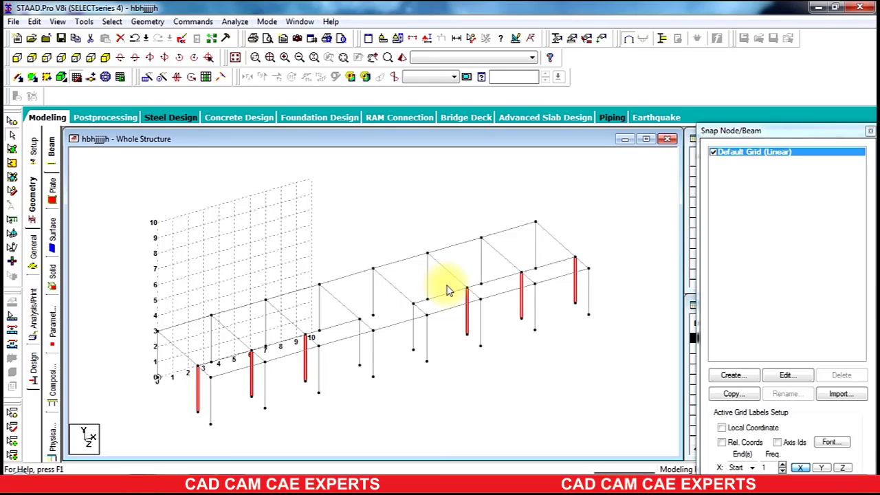
{"action": "key", "text": "Delete"}
{"action": "key", "text": "Return"}
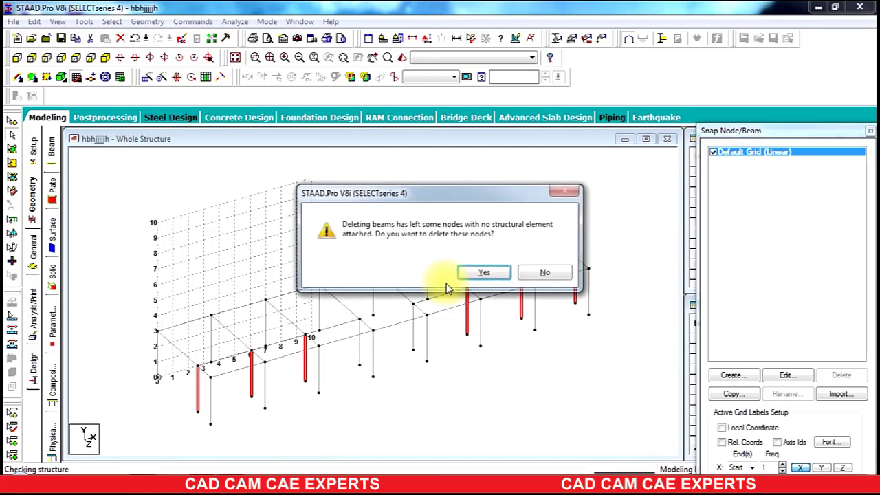
{"action": "left_click", "coordinate": [483, 274]}
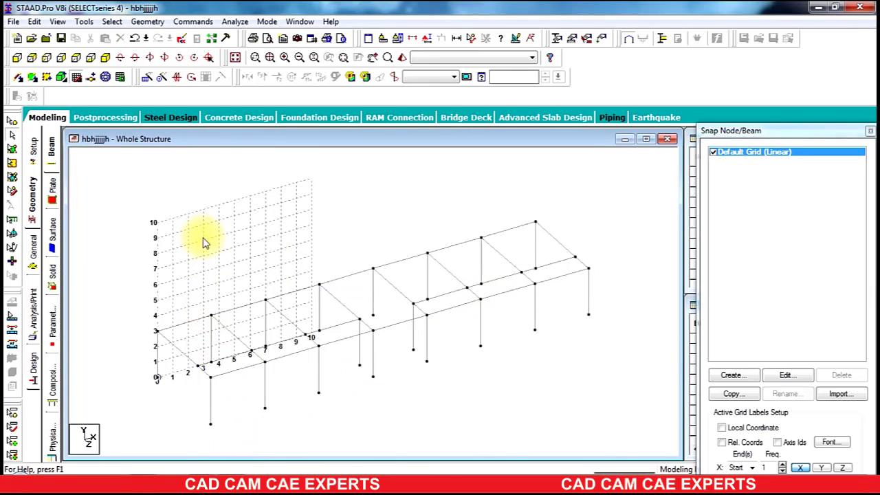
Step: Delete two more interior columns near the middle of the frame and their unattached nodes
{"action": "left_click", "coordinate": [76, 77]}
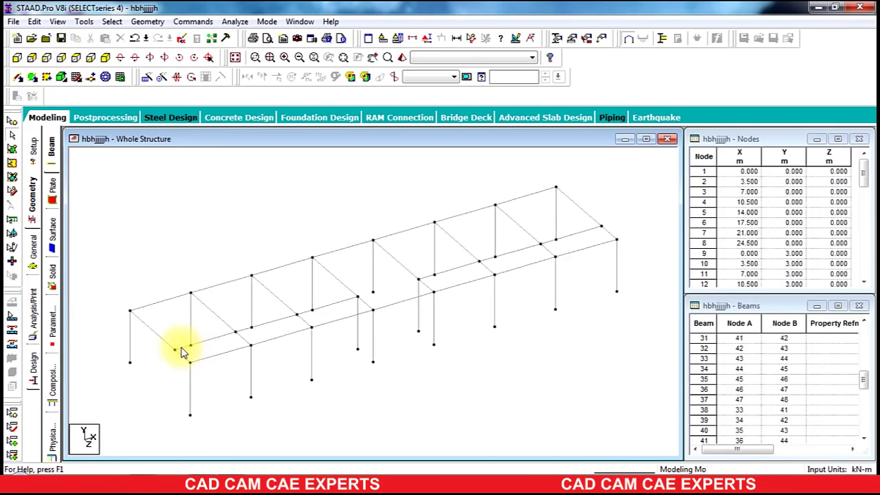
{"action": "scroll", "coordinate": [181, 352], "scroll_direction": "up", "scroll_amount": 2}
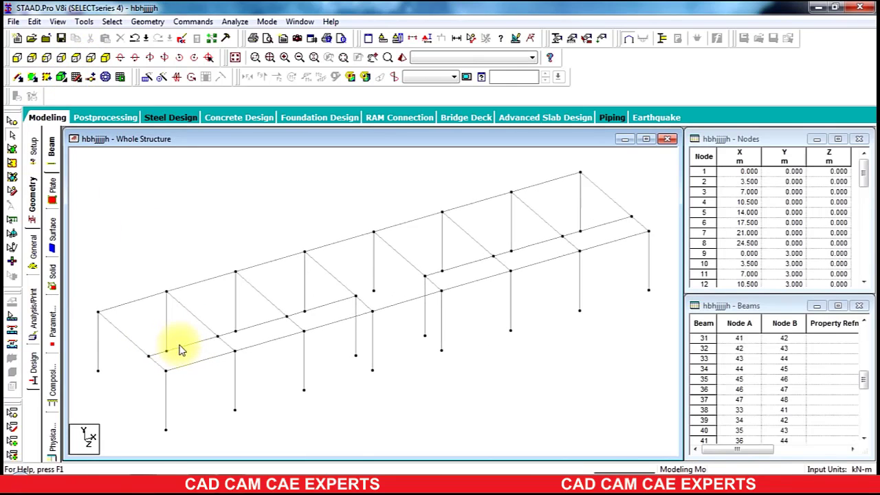
{"action": "left_click", "coordinate": [127, 59]}
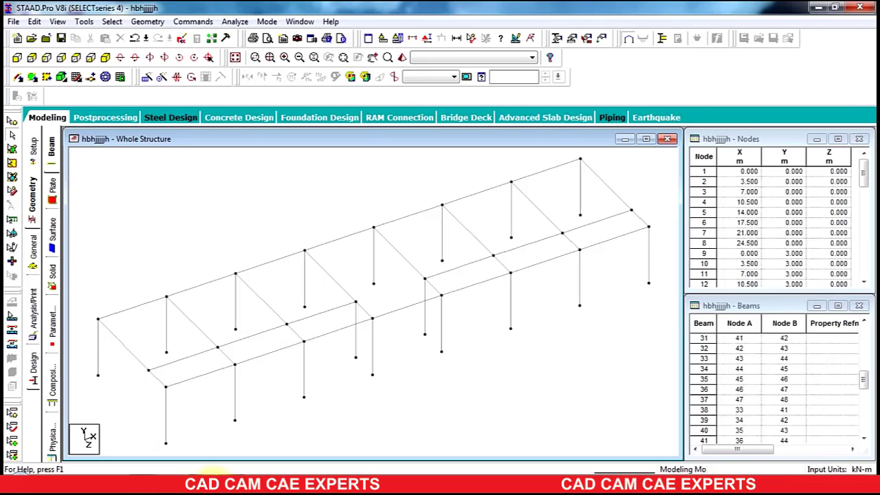
{"action": "left_click", "coordinate": [198, 473]}
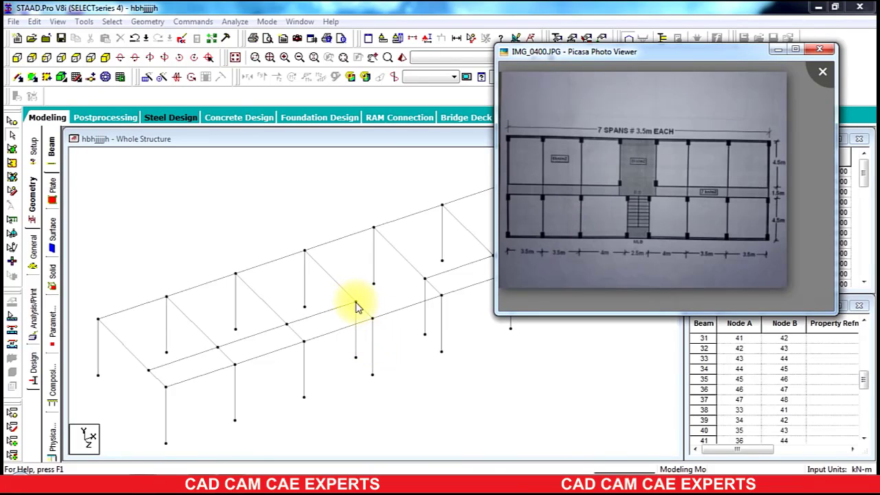
{"action": "left_click", "coordinate": [372, 348]}
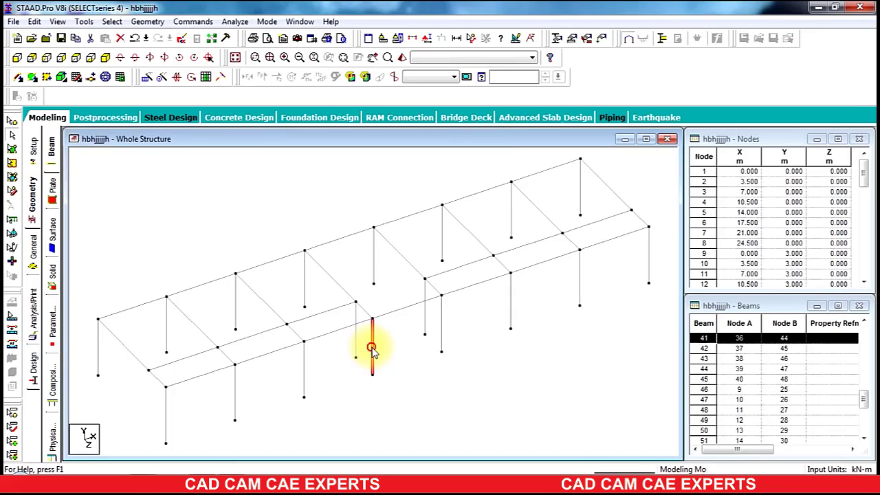
{"action": "left_click", "coordinate": [440, 323]}
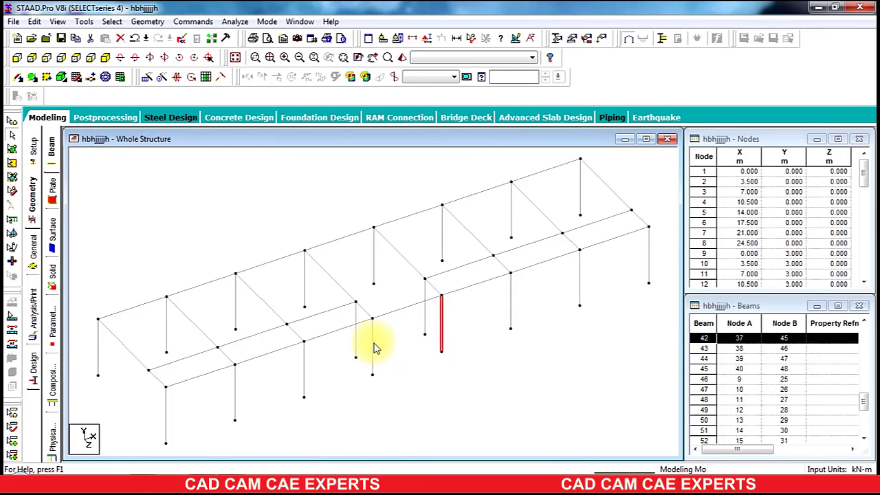
{"action": "key", "text": "Delete"}
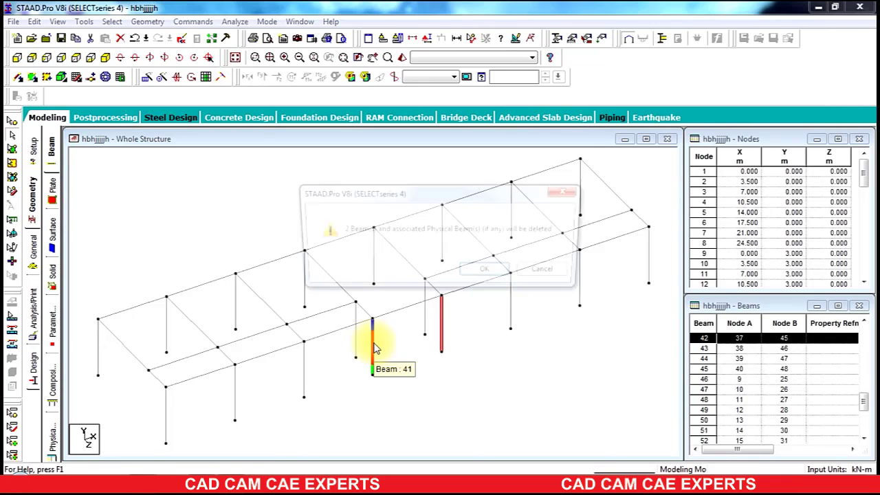
{"action": "key", "text": "Return"}
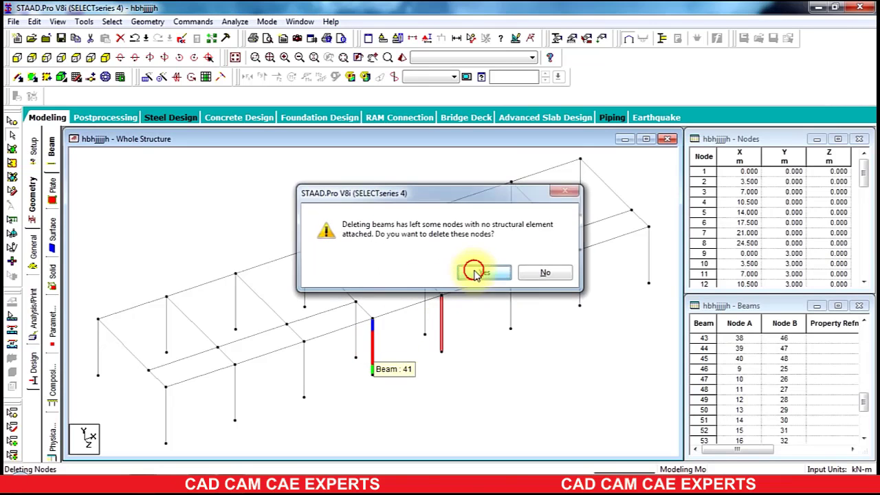
{"action": "left_click", "coordinate": [479, 270]}
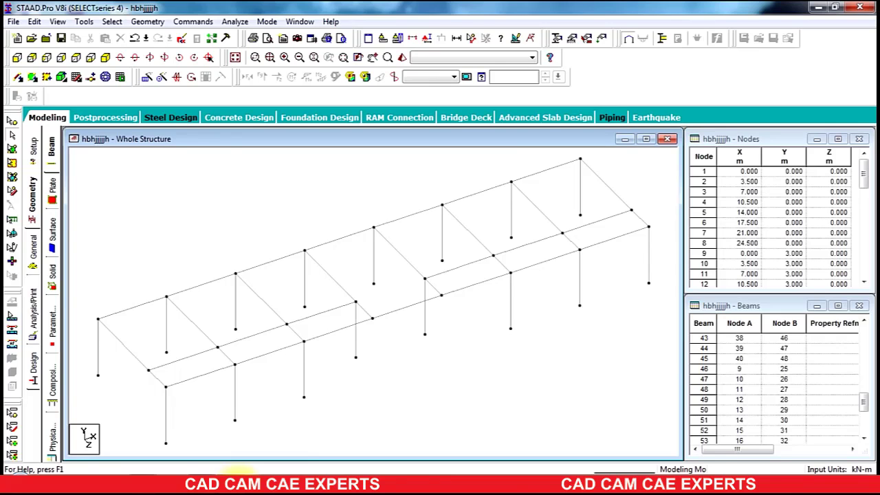
Step: Run the Structure Wizard again, switch to Frame Models and open the Bay Frame parameters
{"action": "mouse_move", "coordinate": [238, 472]}
{"action": "left_click", "coordinate": [206, 472]}
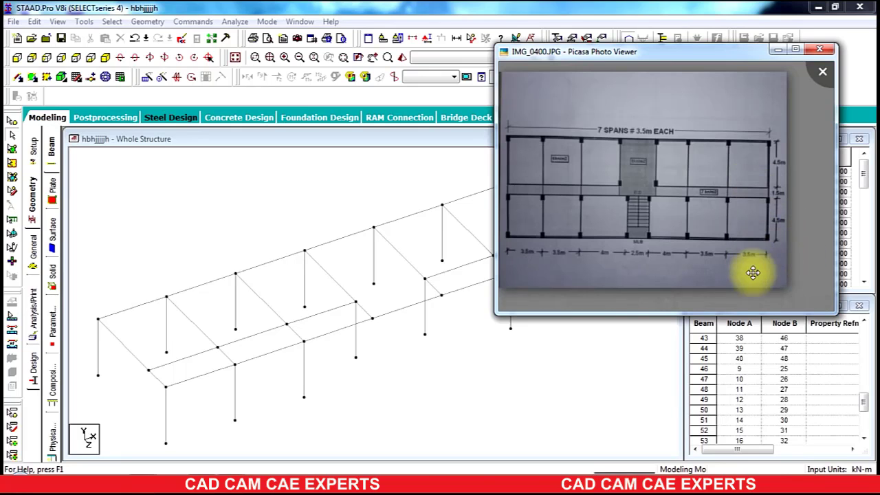
{"action": "left_click", "coordinate": [146, 21]}
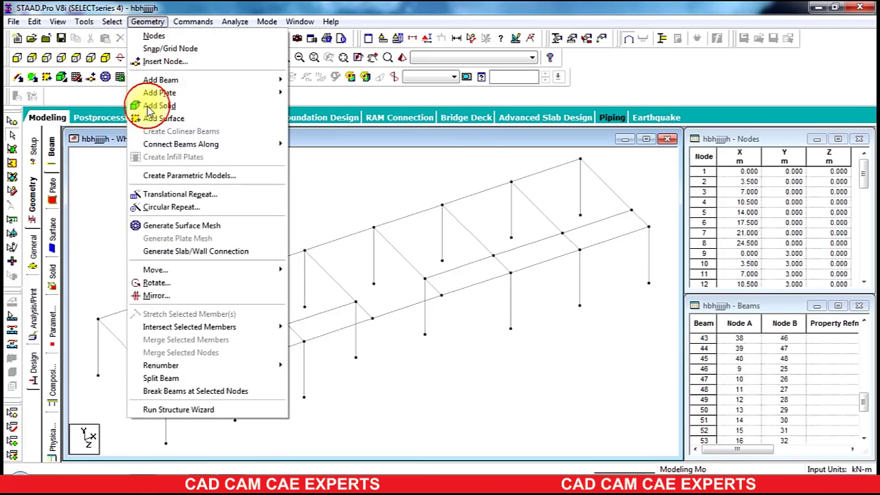
{"action": "left_click", "coordinate": [137, 408]}
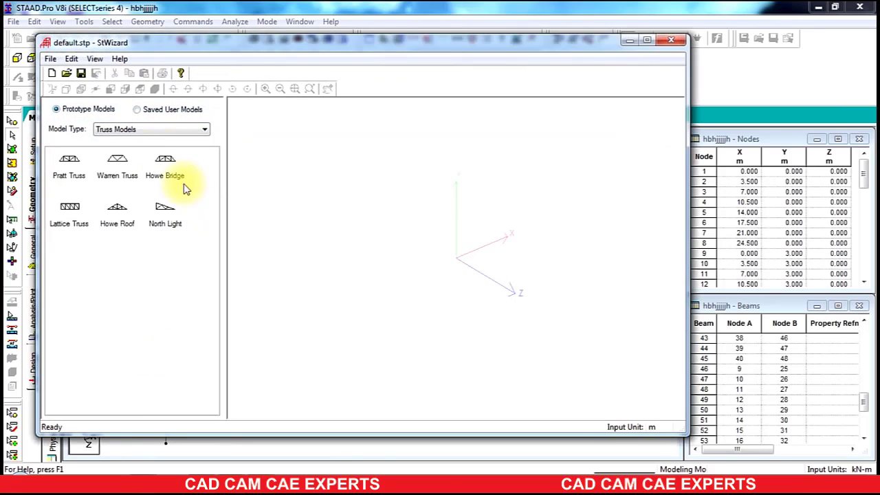
{"action": "left_click", "coordinate": [143, 130]}
{"action": "left_click", "coordinate": [112, 139]}
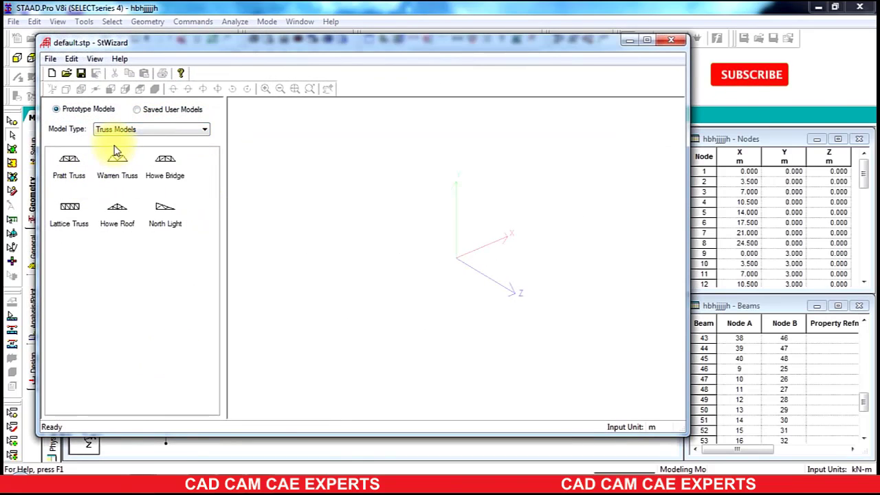
{"action": "left_click", "coordinate": [115, 131]}
{"action": "left_click", "coordinate": [114, 148]}
{"action": "double_click", "coordinate": [69, 162]}
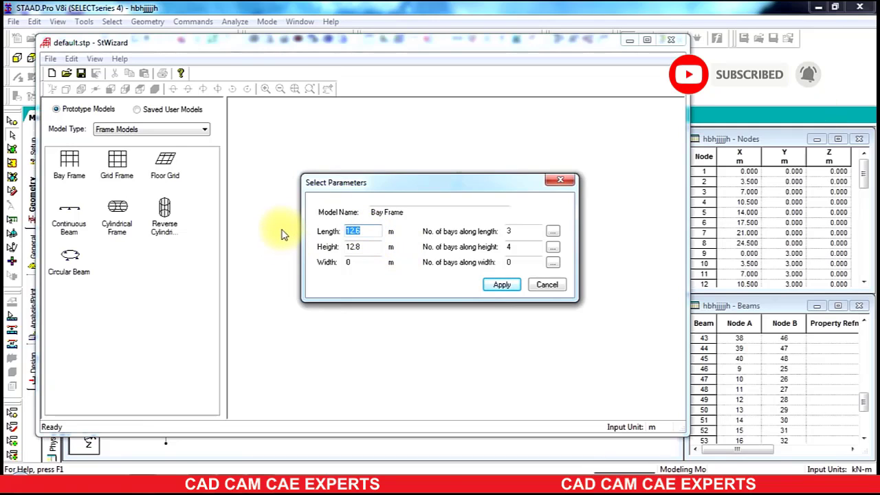
Step: Set the bay frame length to 24.5 m with 7 bays and open the individual bay lengths table
{"action": "type", "text": "24"}
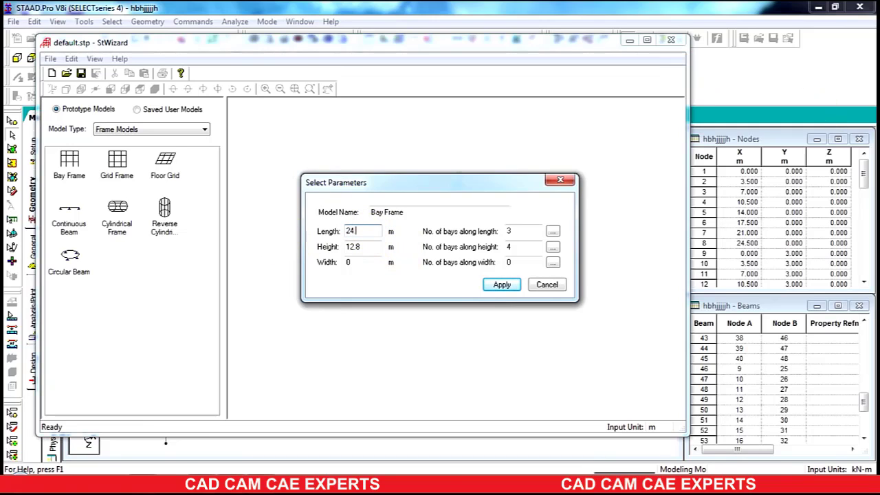
{"action": "type", "text": ".5"}
{"action": "double_click", "coordinate": [524, 231]}
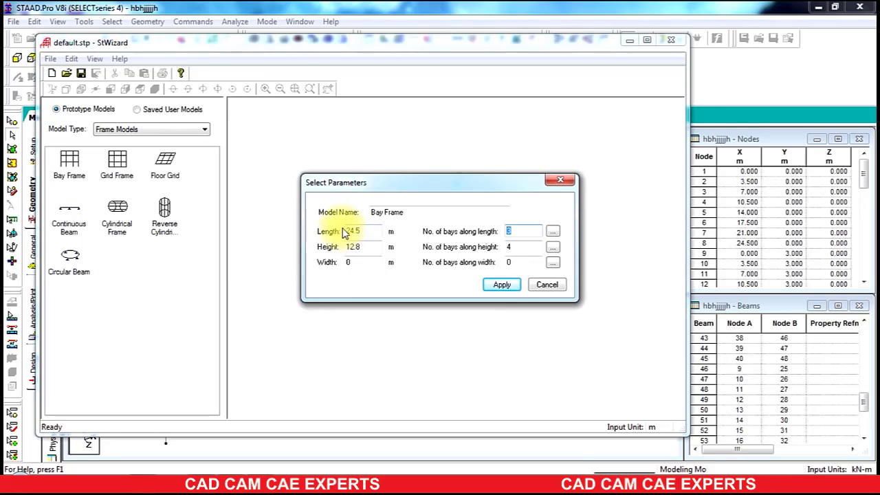
{"action": "type", "text": "7"}
{"action": "left_click", "coordinate": [553, 232]}
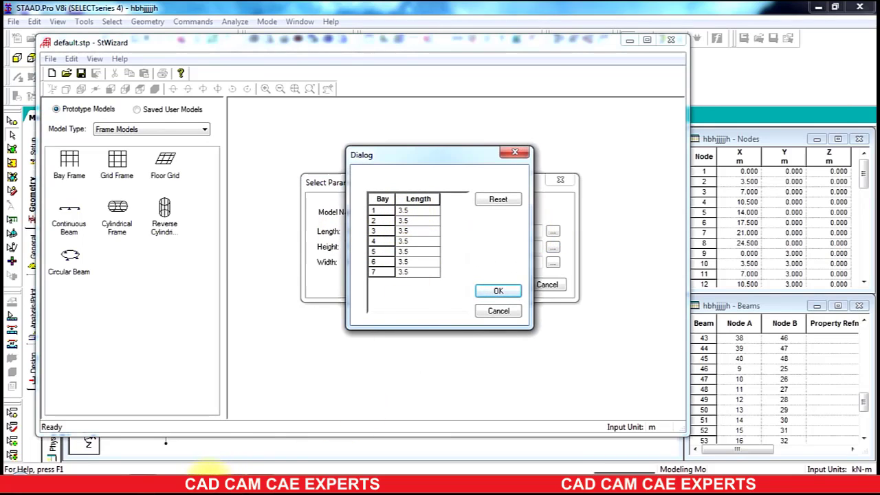
Step: Check the floor plan image, then set bay 3 length to 4 m and bay 4 length to 2.5 m
{"action": "left_click", "coordinate": [208, 480]}
{"action": "left_click_drag", "start_coordinate": [751, 48], "coordinate": [877, 51]}
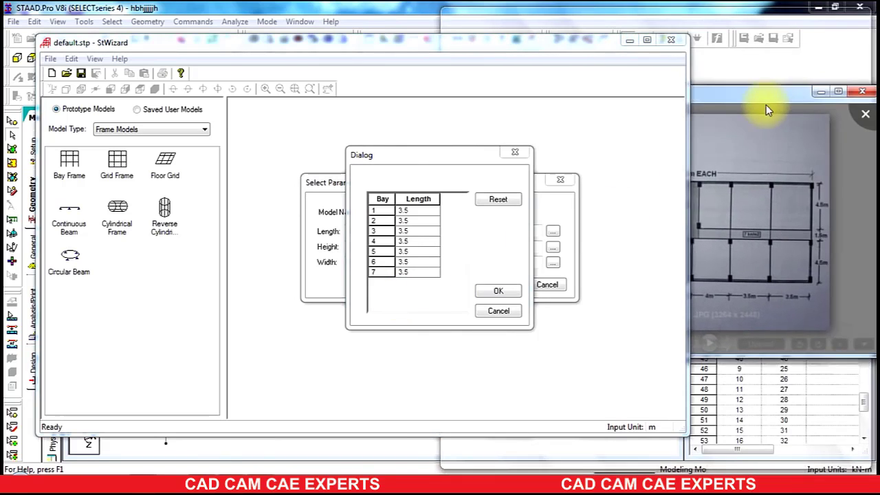
{"action": "left_click", "coordinate": [408, 227]}
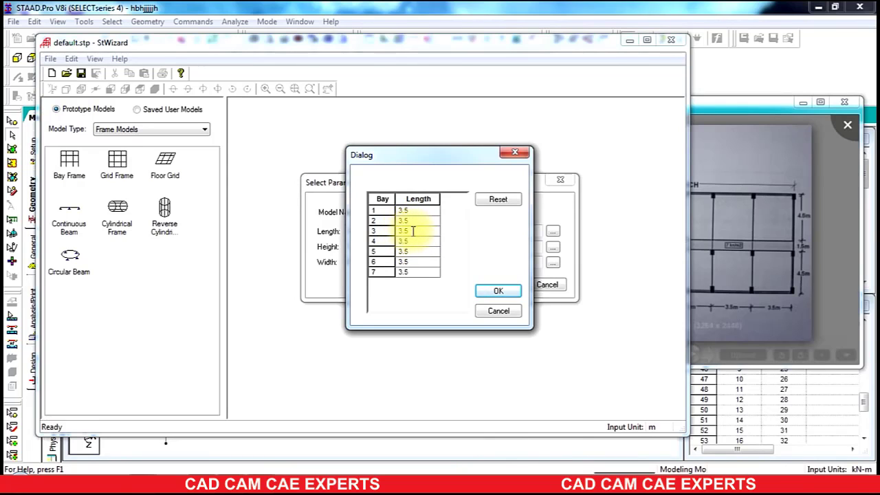
{"action": "double_click", "coordinate": [412, 230]}
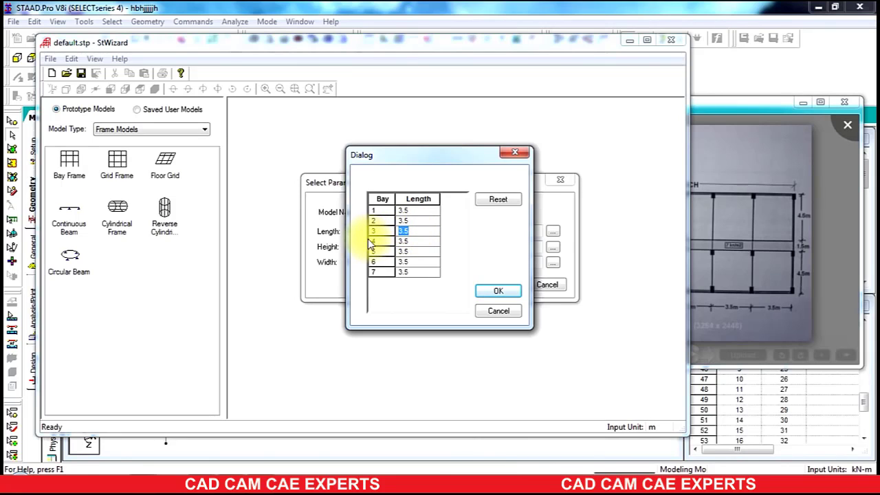
{"action": "type", "text": "4"}
{"action": "double_click", "coordinate": [413, 240]}
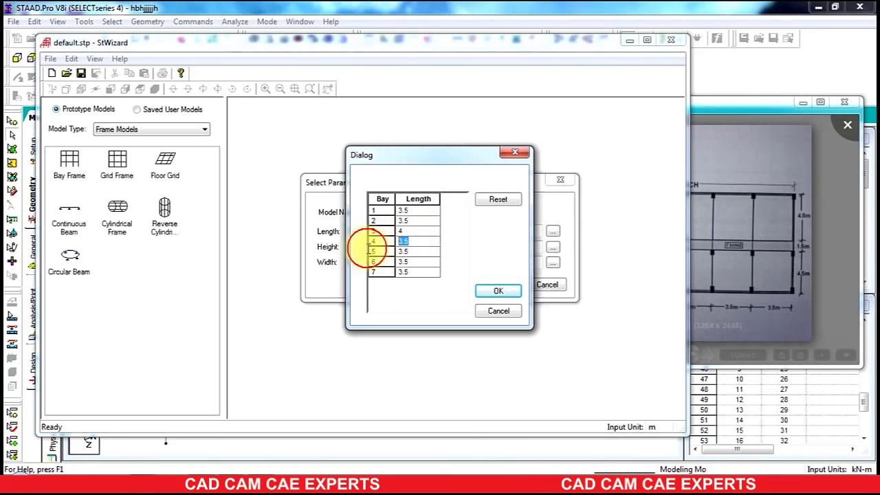
{"action": "type", "text": "2.5"}
{"action": "left_click", "coordinate": [416, 253]}
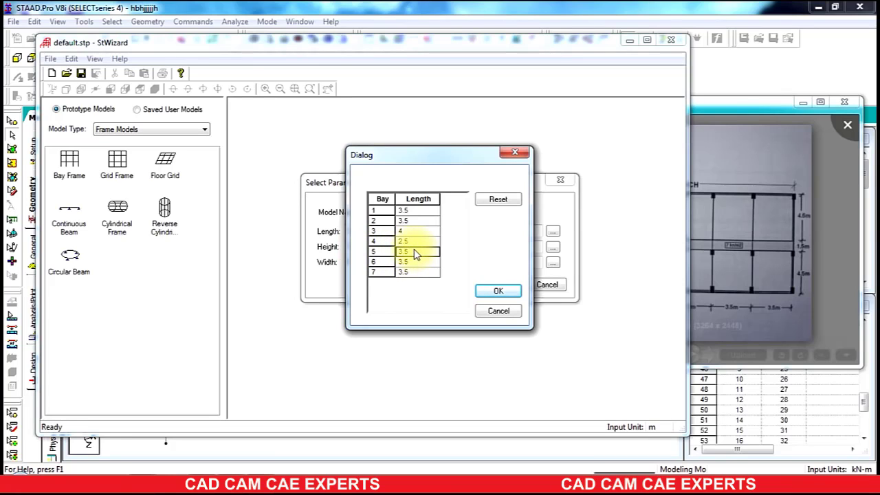
{"action": "left_click", "coordinate": [497, 292]}
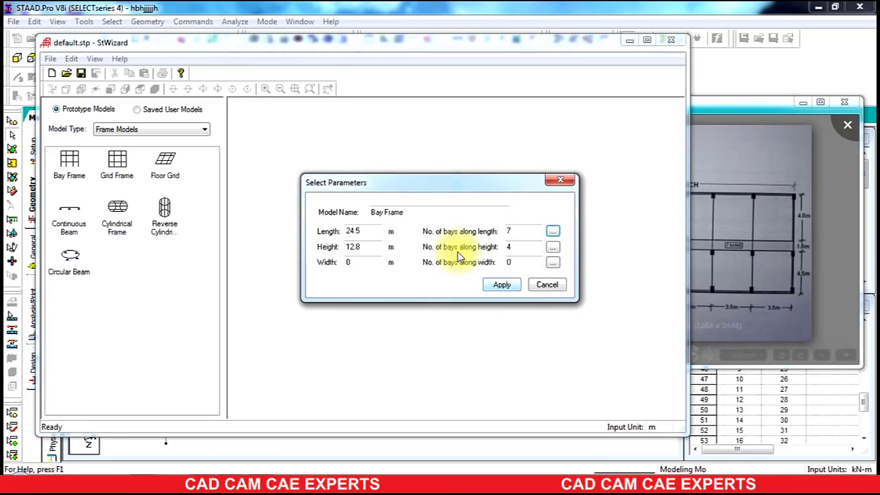
Step: Set the bay frame height to 3 m with 1 bay and width to 4.5 m with 1 bay, and apply
{"action": "double_click", "coordinate": [347, 247]}
{"action": "type", "text": "3"}
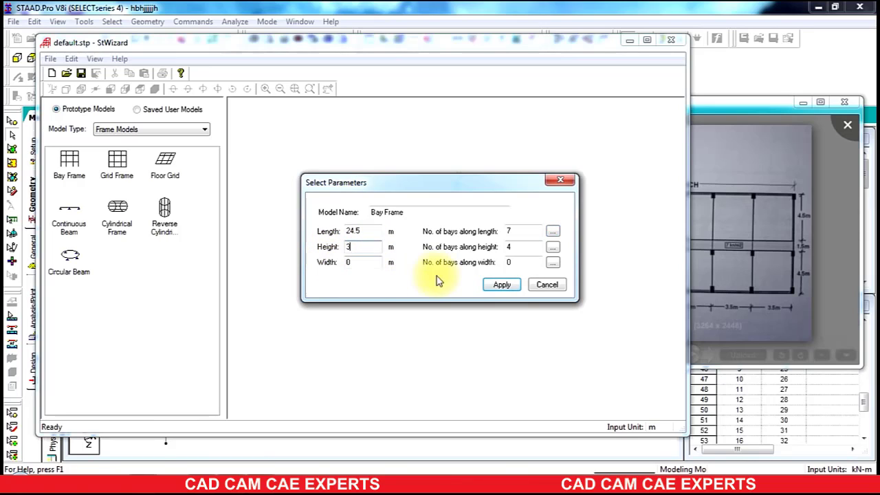
{"action": "double_click", "coordinate": [512, 247]}
{"action": "type", "text": "1"}
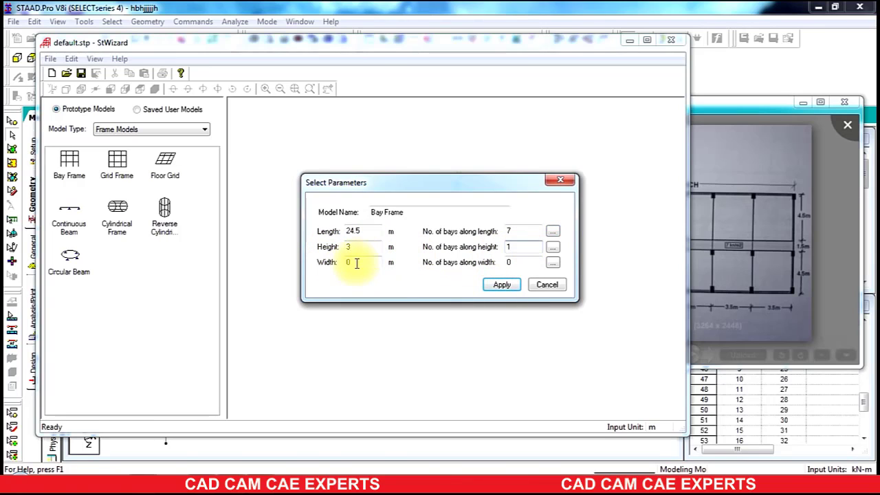
{"action": "type", "text": "4"}
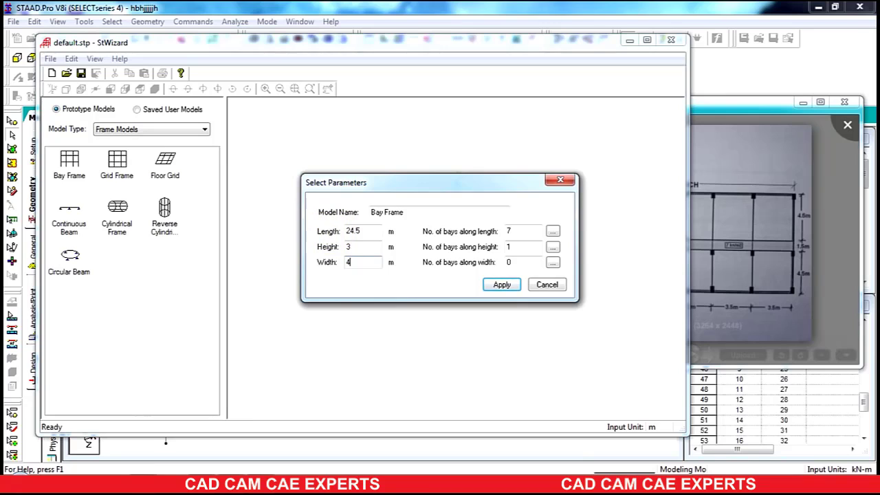
{"action": "type", "text": ".5"}
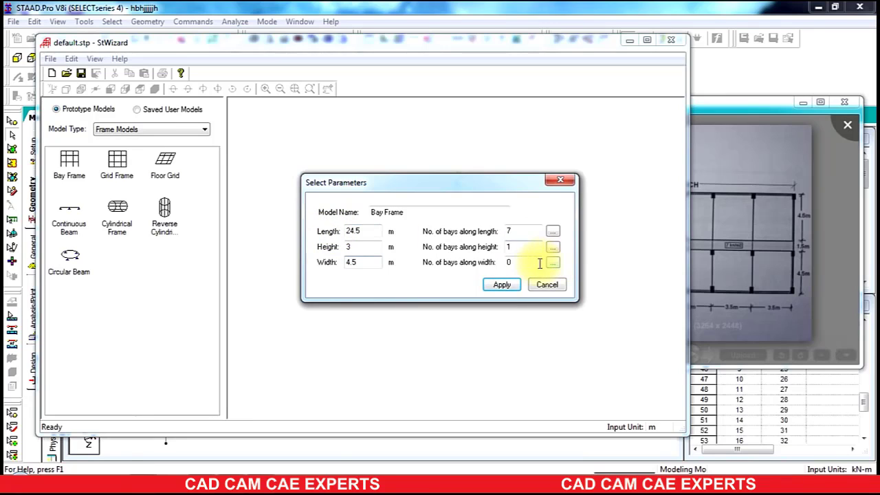
{"action": "double_click", "coordinate": [523, 262]}
{"action": "type", "text": "1"}
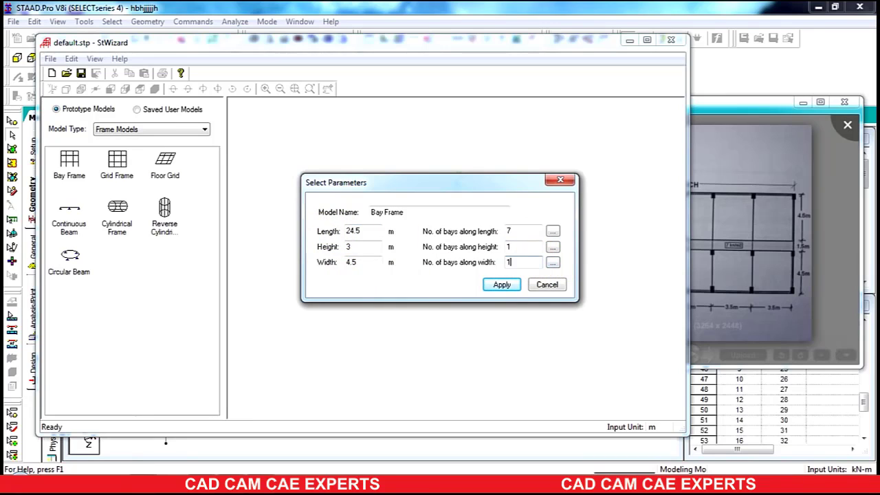
{"action": "left_click", "coordinate": [505, 290]}
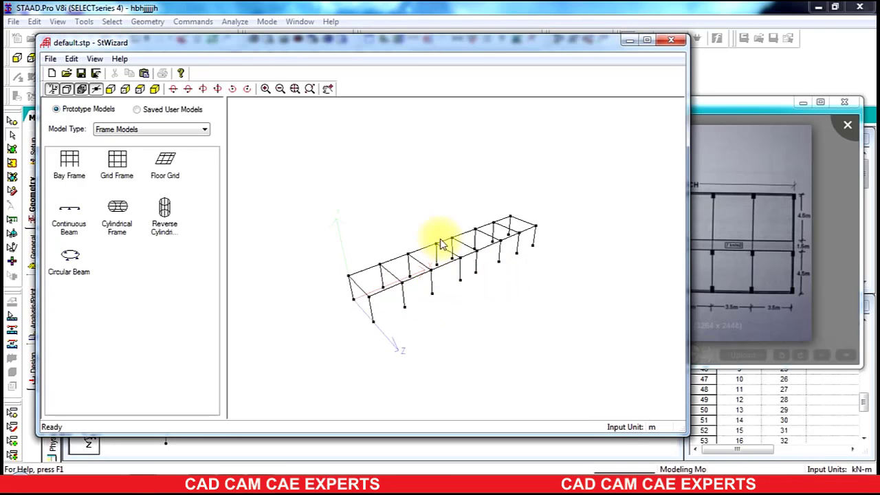
Step: Transfer the bay frame prototype into the STAAD.Pro model
{"action": "left_click_drag", "start_coordinate": [472, 240], "coordinate": [578, 261]}
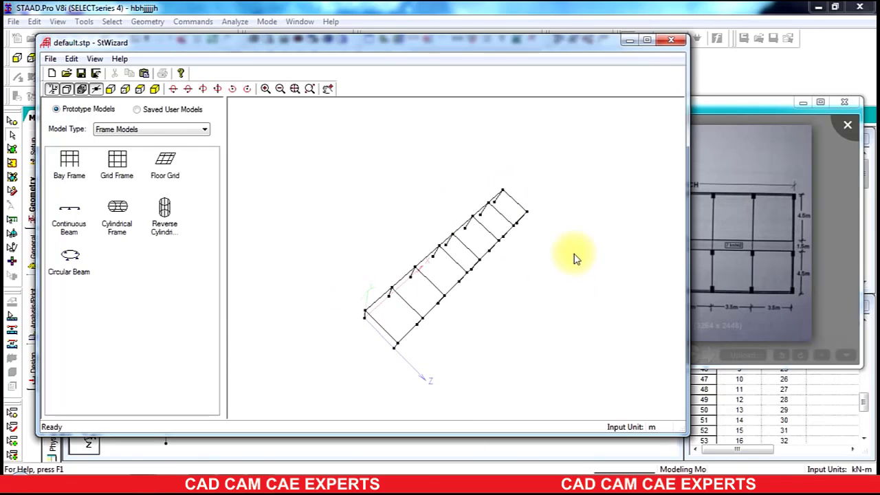
{"action": "left_click_drag", "start_coordinate": [432, 291], "coordinate": [376, 230]}
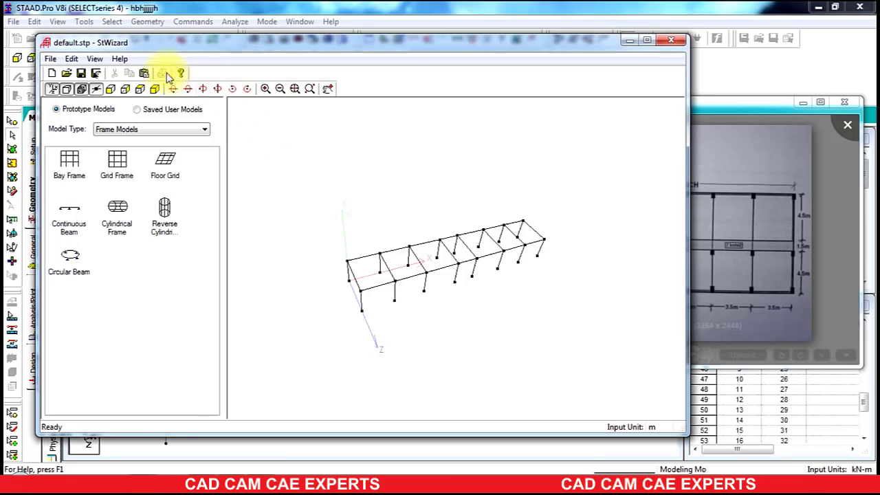
{"action": "left_click", "coordinate": [144, 74]}
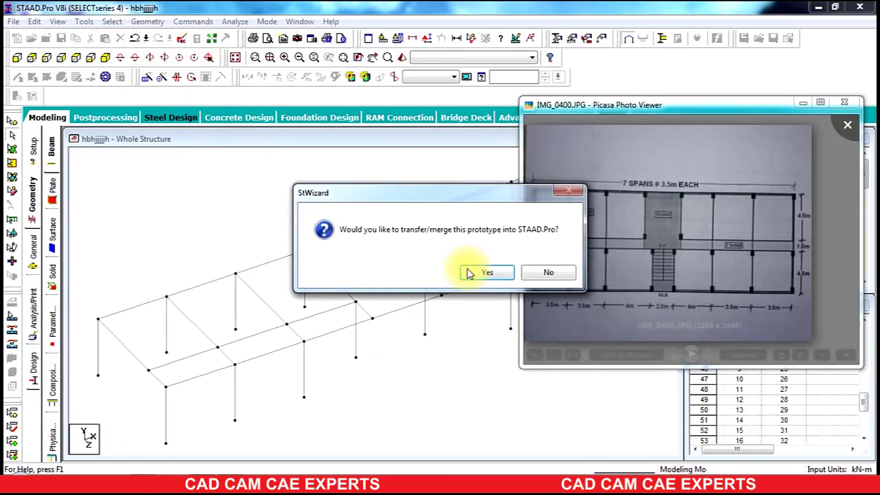
{"action": "left_click", "coordinate": [474, 274]}
Step: Paste the prototype offset by 6 m along Z and dismiss the duplicate-node notice
{"action": "left_click_drag", "start_coordinate": [449, 147], "coordinate": [487, 154]}
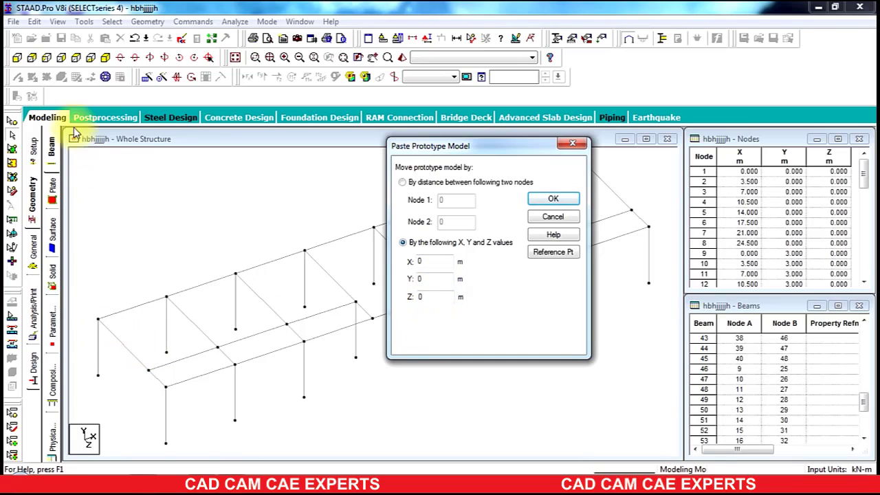
{"action": "left_click", "coordinate": [89, 76]}
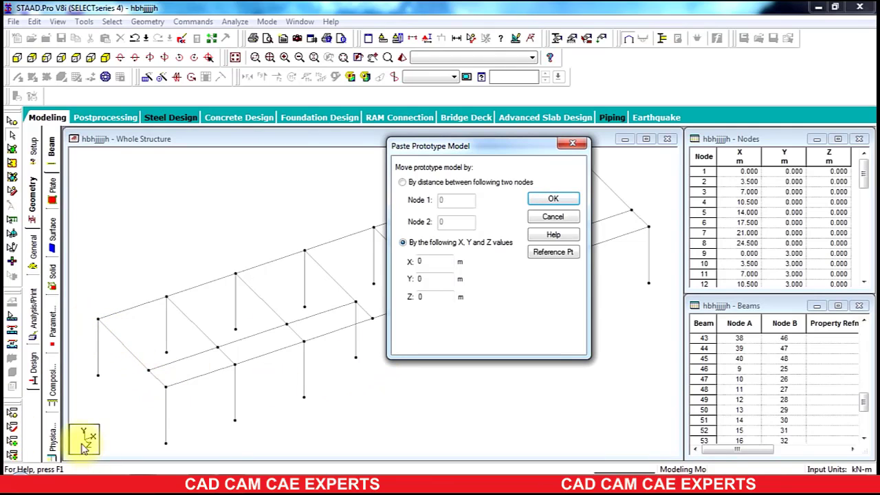
{"action": "double_click", "coordinate": [426, 296]}
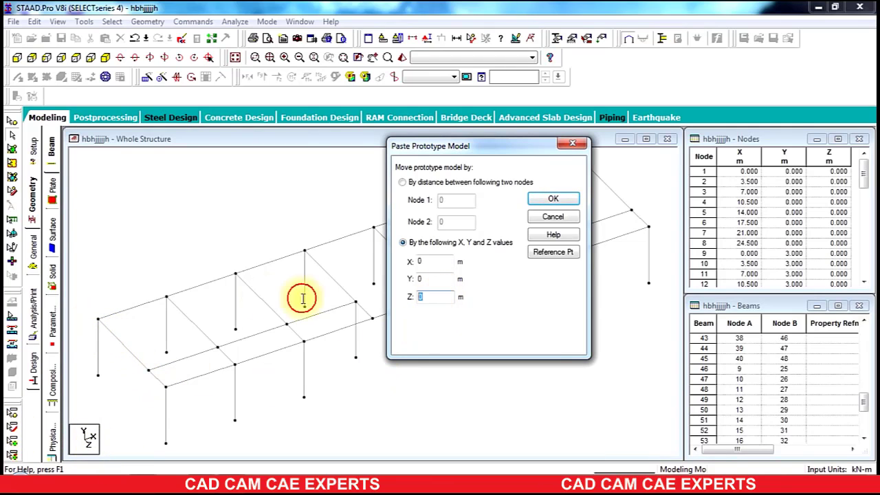
{"action": "left_click", "coordinate": [549, 199]}
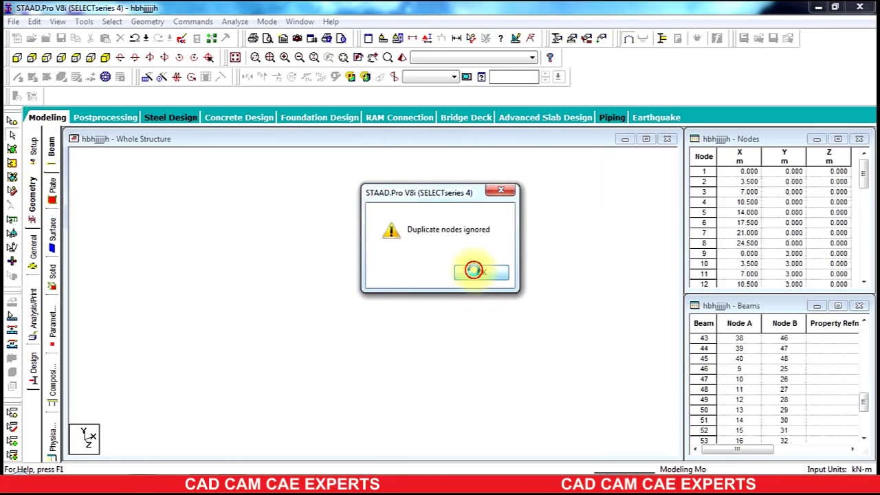
{"action": "left_click", "coordinate": [474, 270]}
{"action": "left_click", "coordinate": [476, 271]}
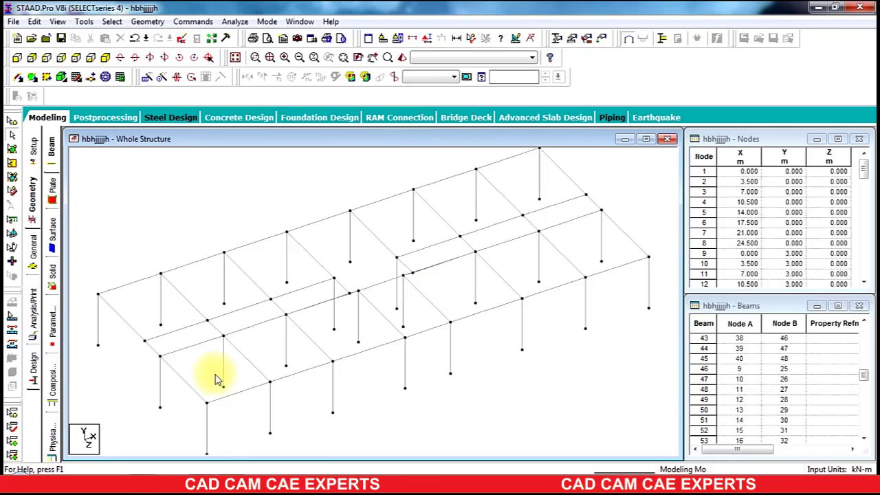
Step: Try adding a beam from a snap-grid point near the middle of the ground level
{"action": "left_click", "coordinate": [76, 76]}
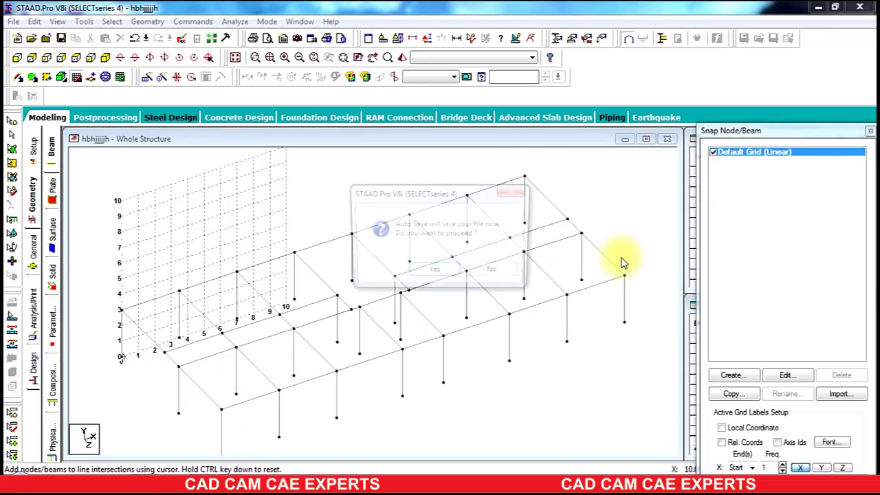
{"action": "left_click", "coordinate": [488, 270]}
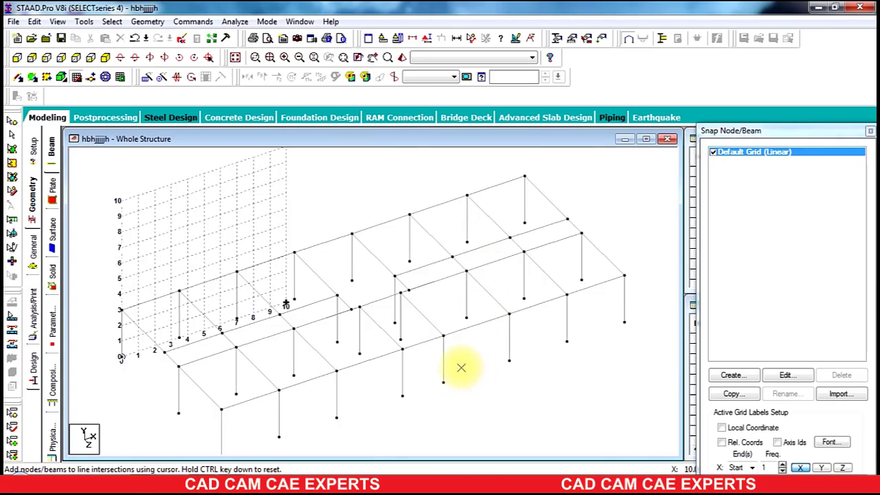
{"action": "left_click", "coordinate": [199, 482]}
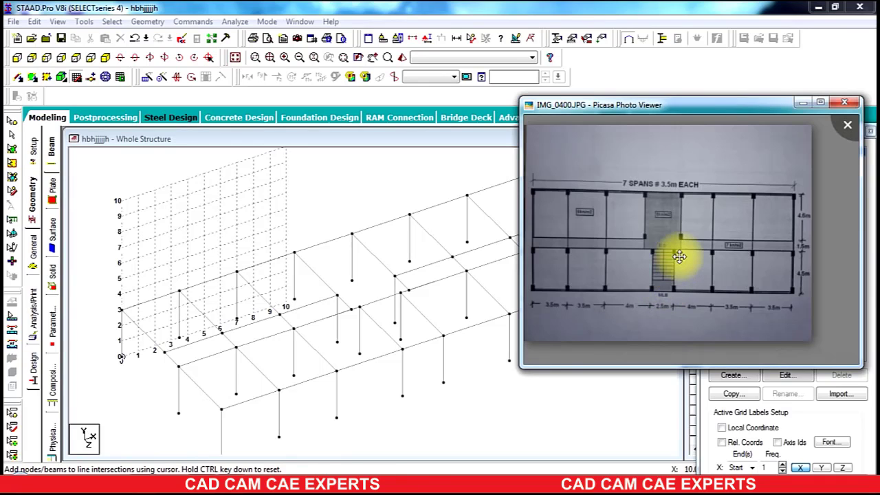
{"action": "left_click", "coordinate": [494, 404]}
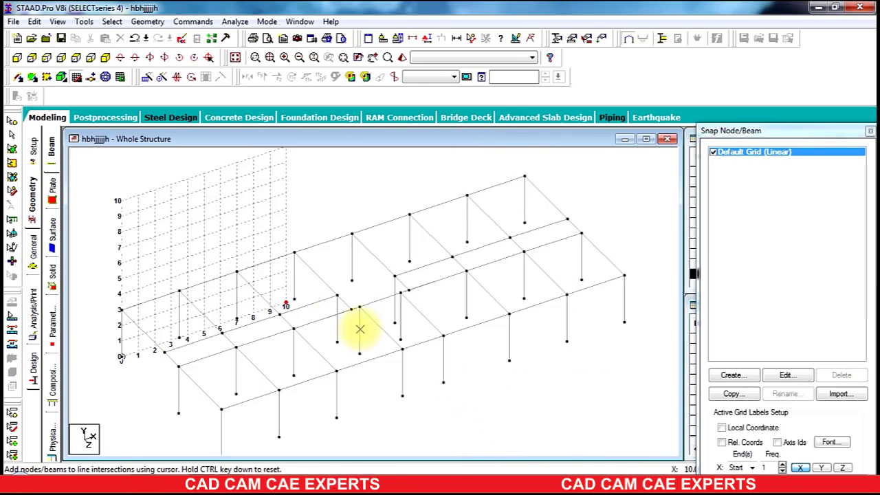
{"action": "left_click", "coordinate": [285, 304]}
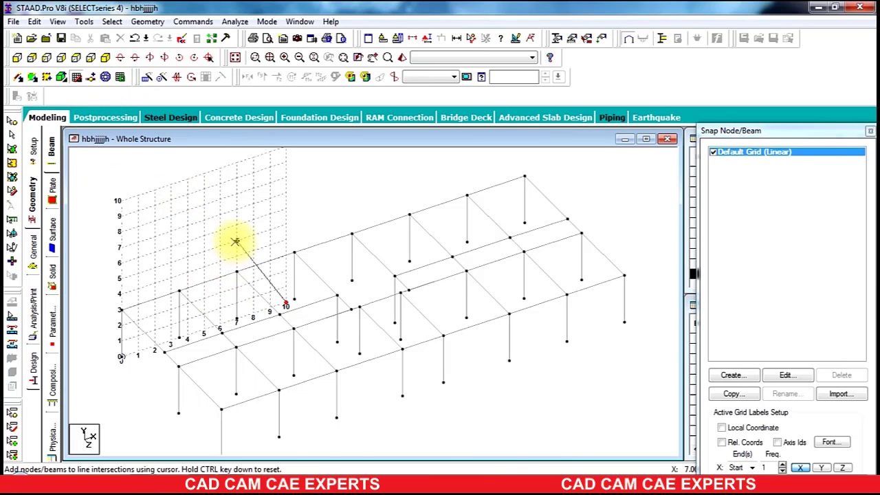
{"action": "key", "text": "Escape"}
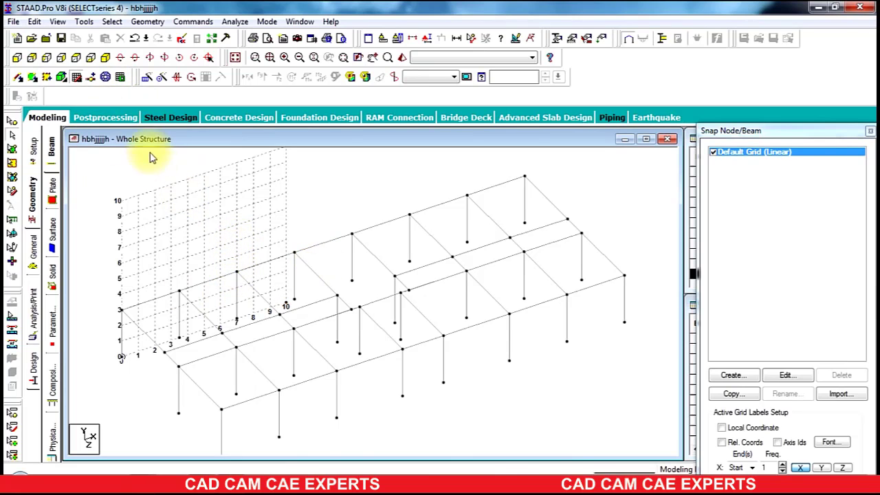
{"action": "left_click", "coordinate": [76, 77]}
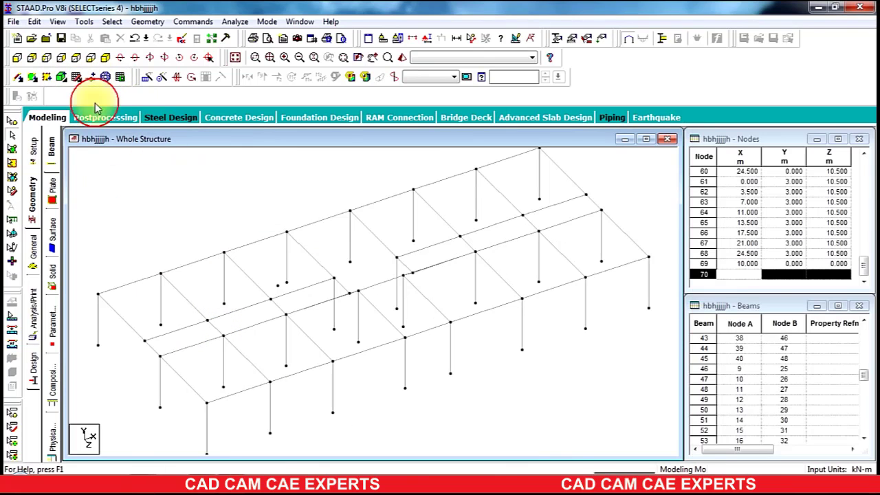
Step: Select the stray node created on the ground level and delete it
{"action": "left_click", "coordinate": [279, 290]}
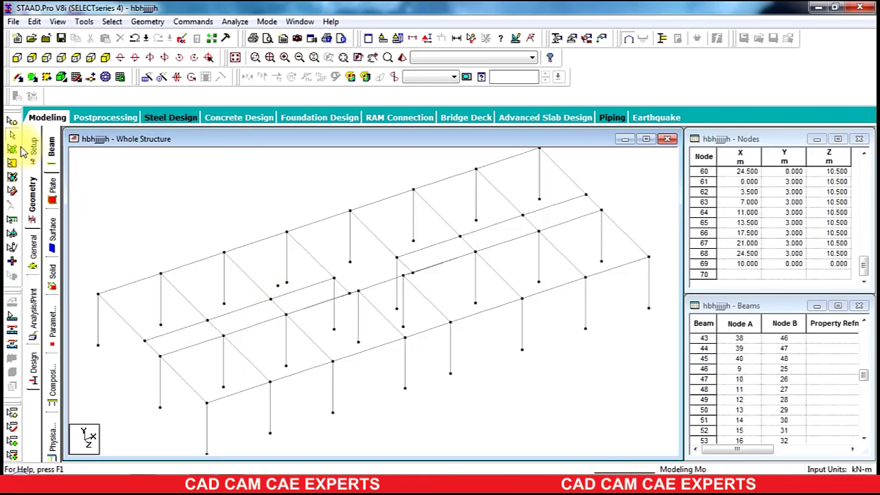
{"action": "left_click", "coordinate": [12, 120]}
{"action": "left_click", "coordinate": [280, 290]}
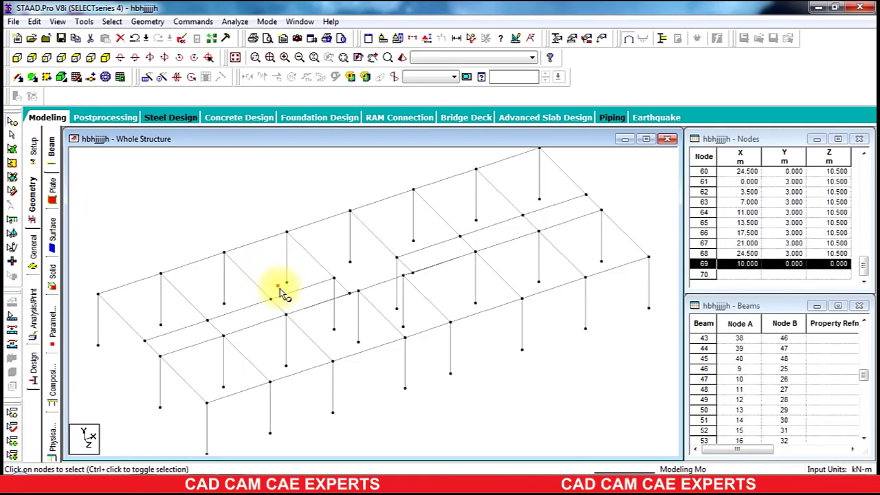
{"action": "key", "text": "Delete"}
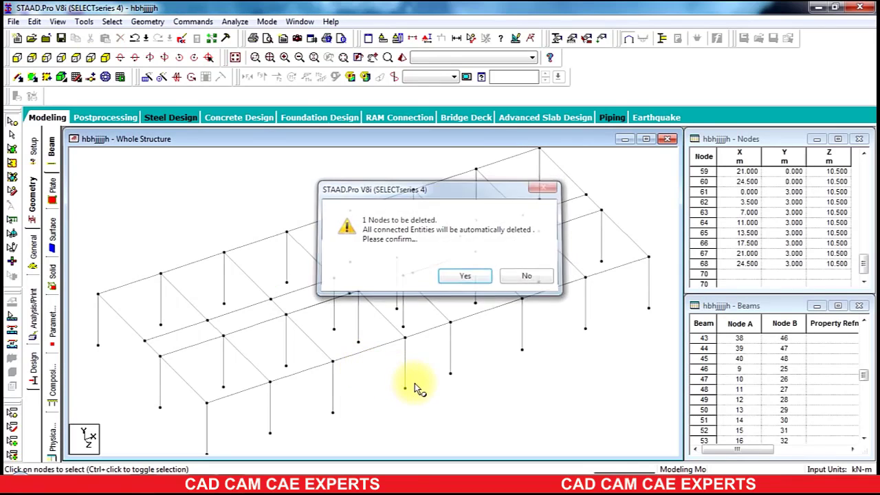
{"action": "key", "text": "Return"}
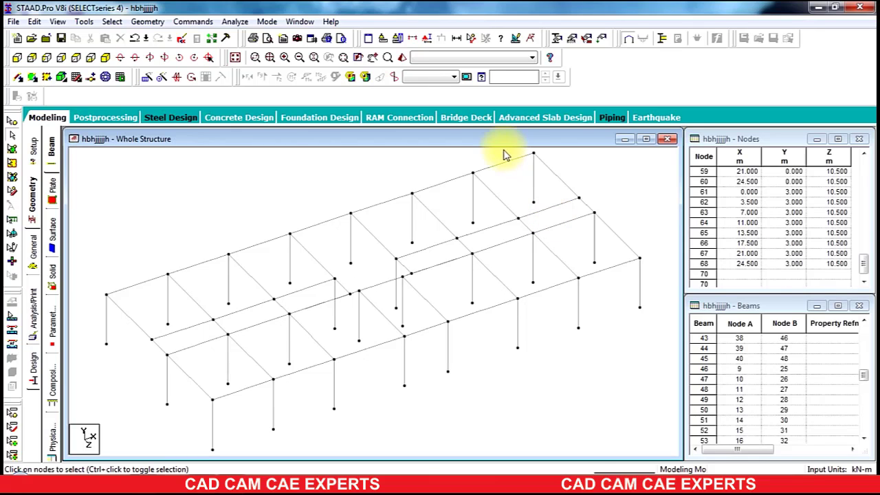
{"action": "scroll", "coordinate": [599, 240], "scroll_direction": "down", "scroll_amount": 3}
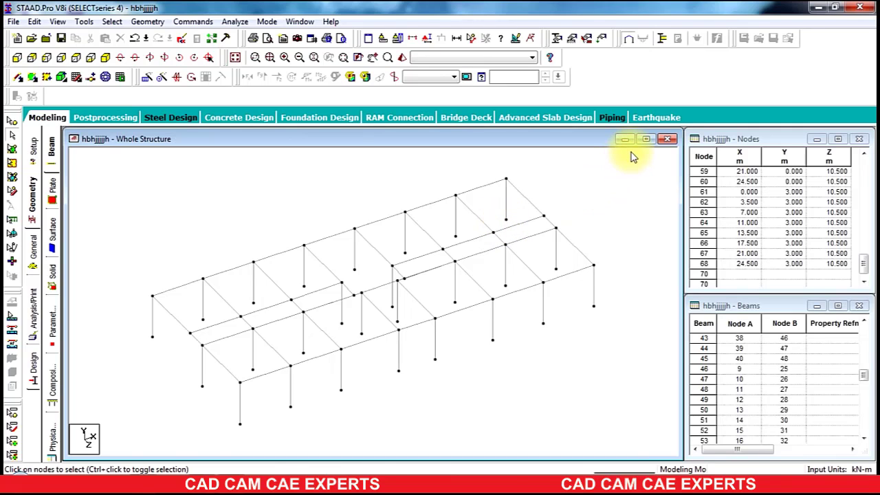
{"action": "left_click_drag", "start_coordinate": [630, 151], "coordinate": [86, 447]}
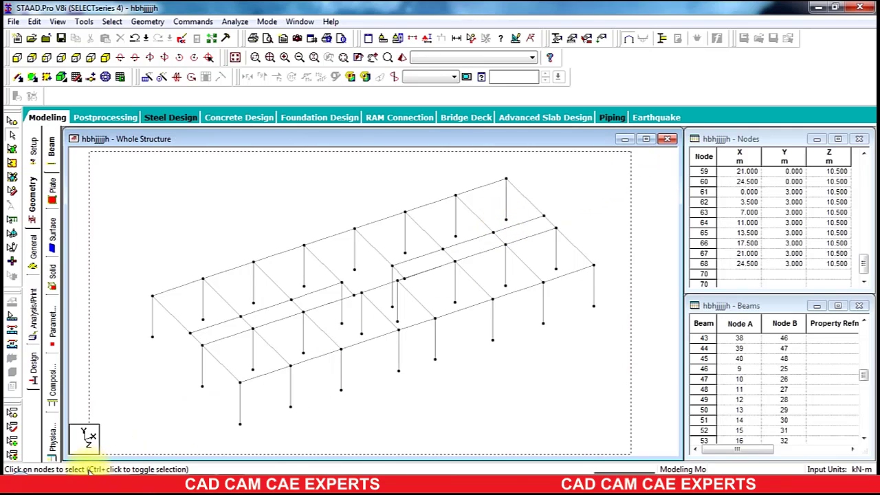
{"action": "left_click", "coordinate": [147, 23]}
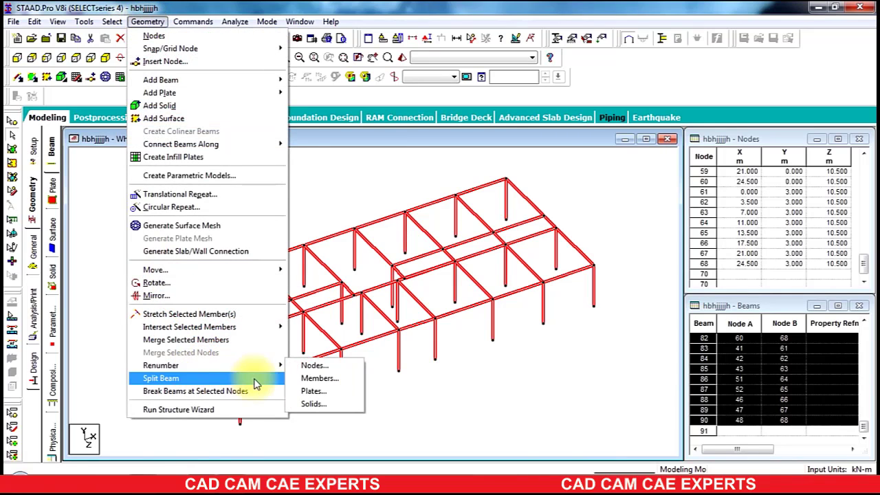
{"action": "left_click", "coordinate": [314, 377]}
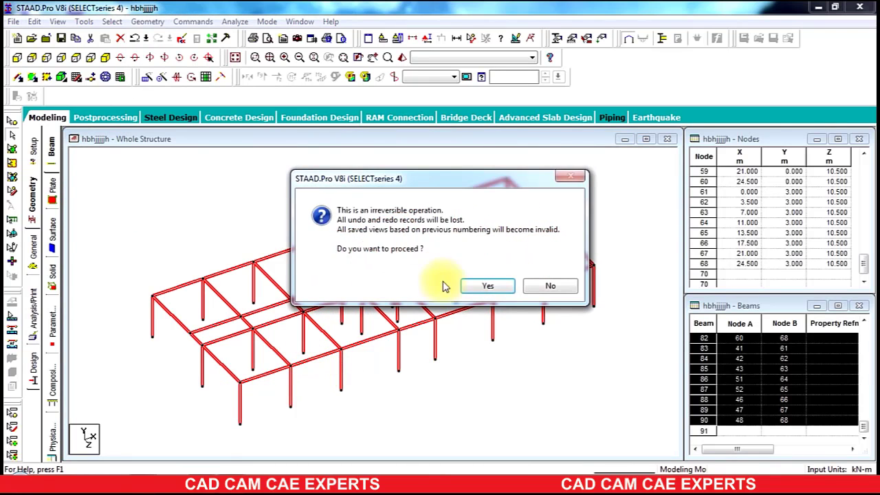
{"action": "left_click", "coordinate": [487, 286]}
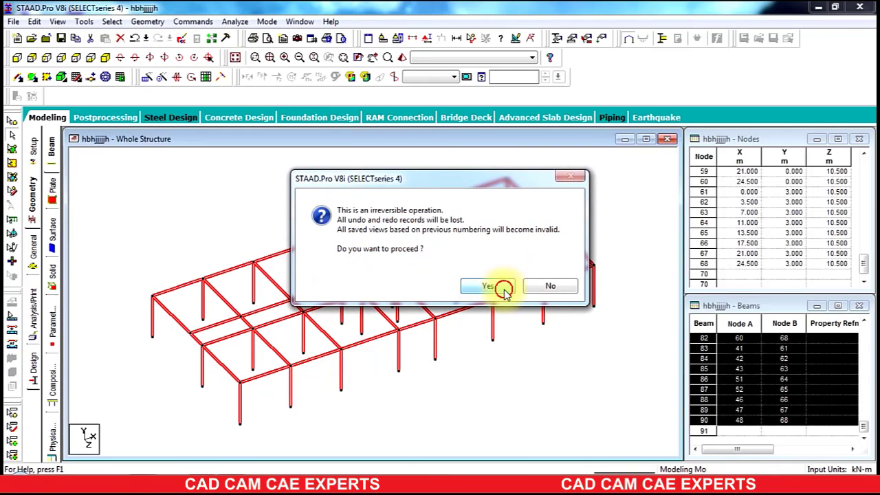
{"action": "left_click", "coordinate": [502, 331]}
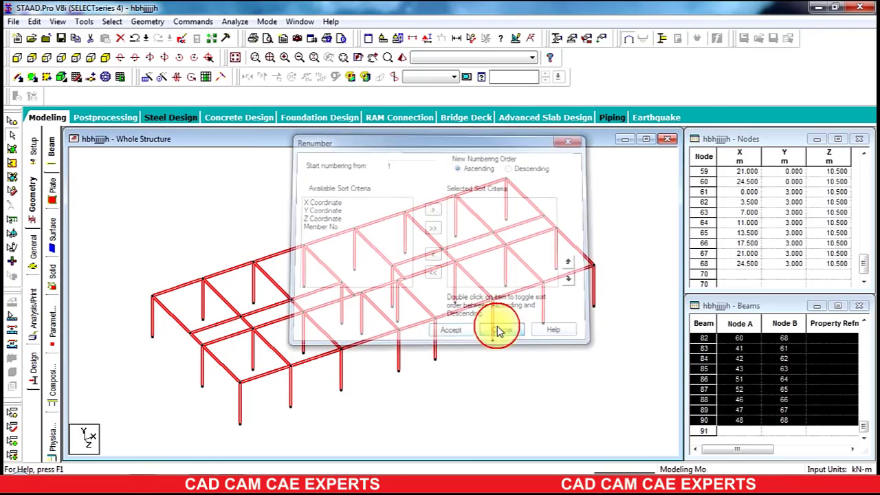
{"action": "left_click", "coordinate": [595, 171]}
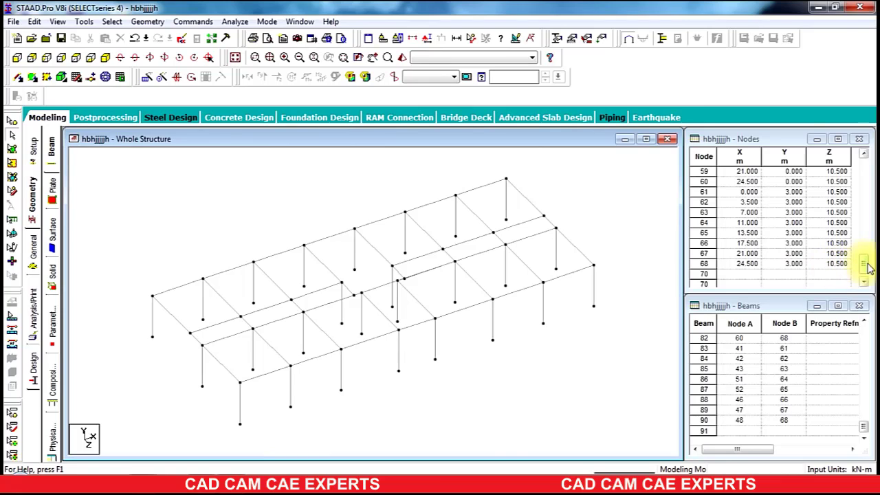
Step: Scroll through the beams table to review the current member numbering
{"action": "left_click", "coordinate": [866, 422]}
{"action": "left_click", "coordinate": [865, 395]}
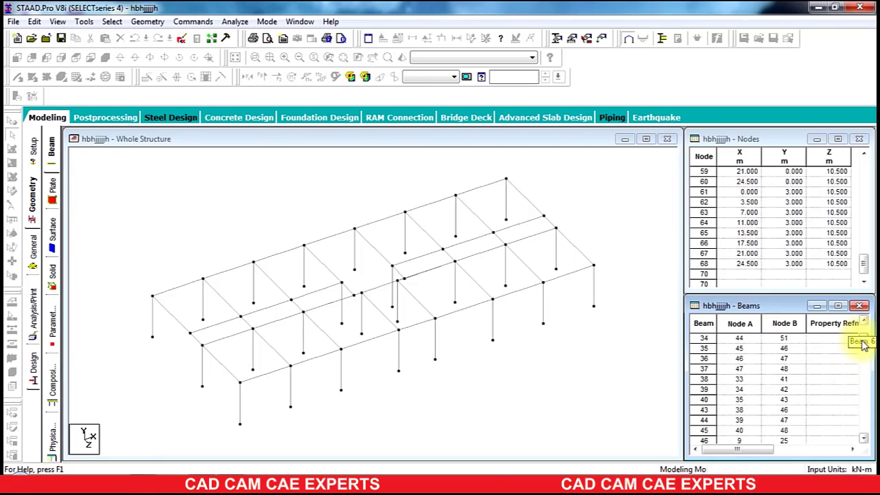
{"action": "left_click_drag", "start_coordinate": [862, 340], "coordinate": [865, 335]}
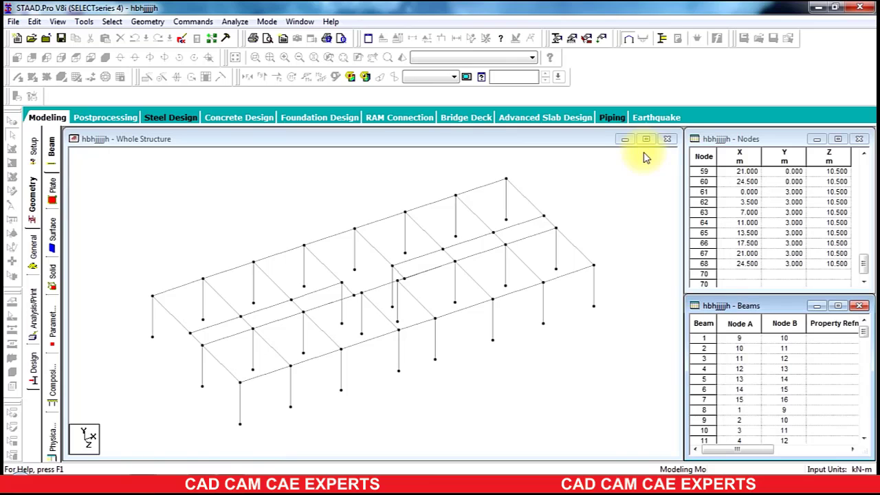
Step: Select all beams of the structure and renumber the members in ascending order starting from 1
{"action": "left_click_drag", "start_coordinate": [644, 152], "coordinate": [100, 453]}
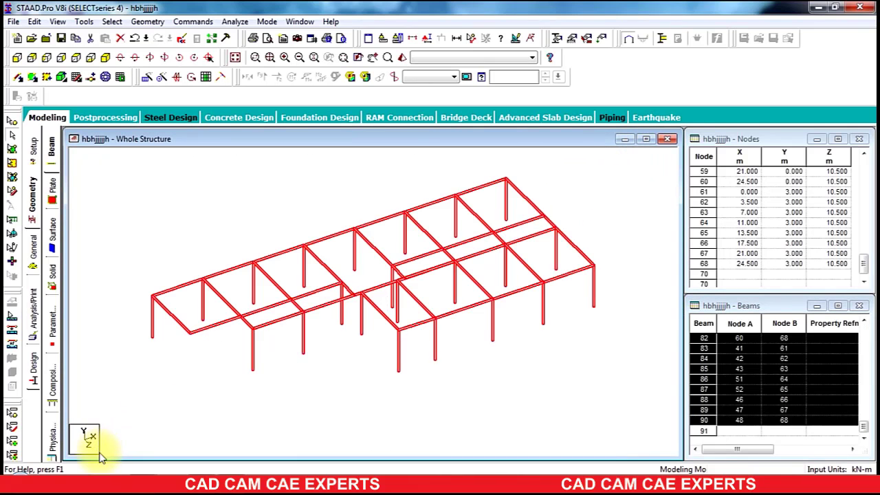
{"action": "left_click", "coordinate": [148, 21]}
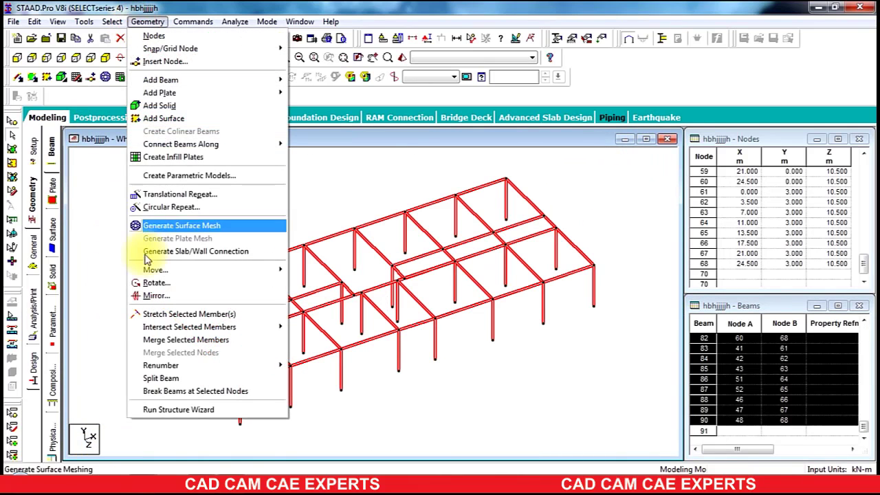
{"action": "mouse_move", "coordinate": [172, 365]}
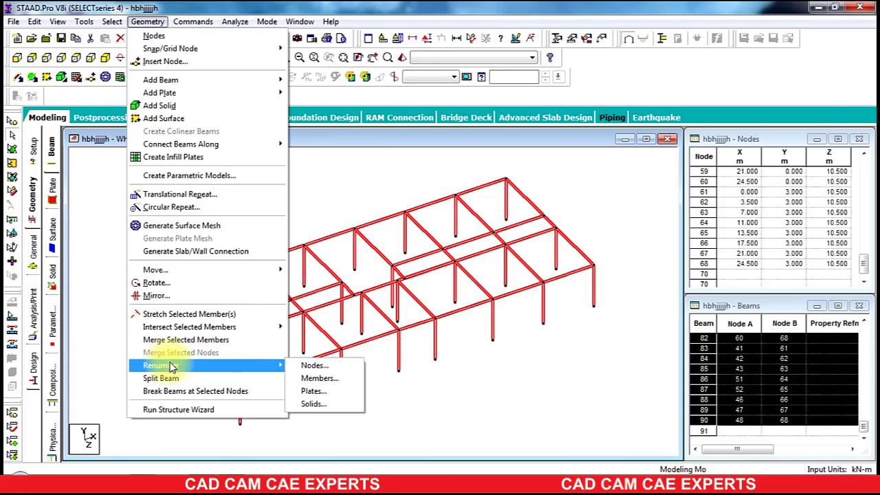
{"action": "left_click", "coordinate": [302, 378]}
{"action": "left_click", "coordinate": [490, 288]}
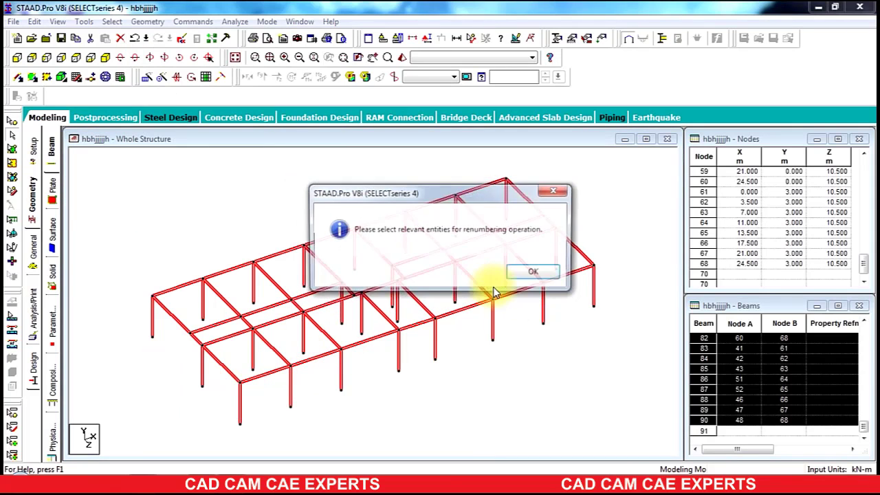
{"action": "left_click", "coordinate": [535, 274]}
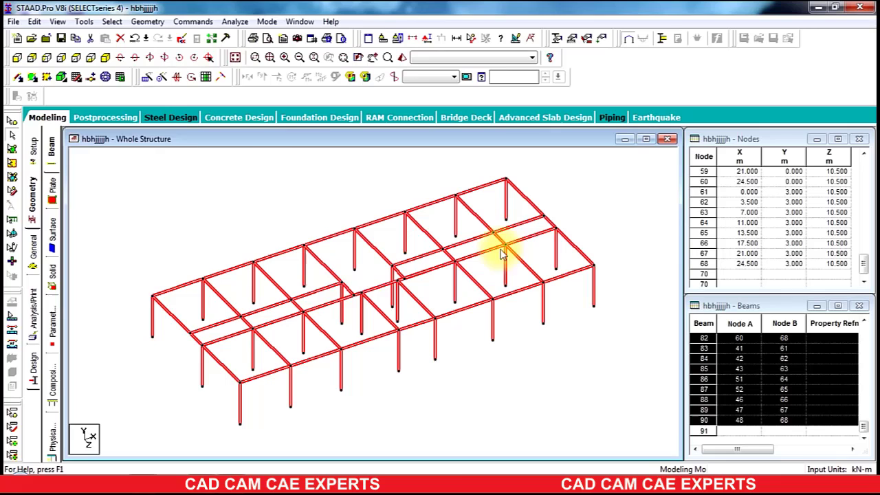
{"action": "left_click", "coordinate": [148, 21]}
{"action": "mouse_move", "coordinate": [278, 365]}
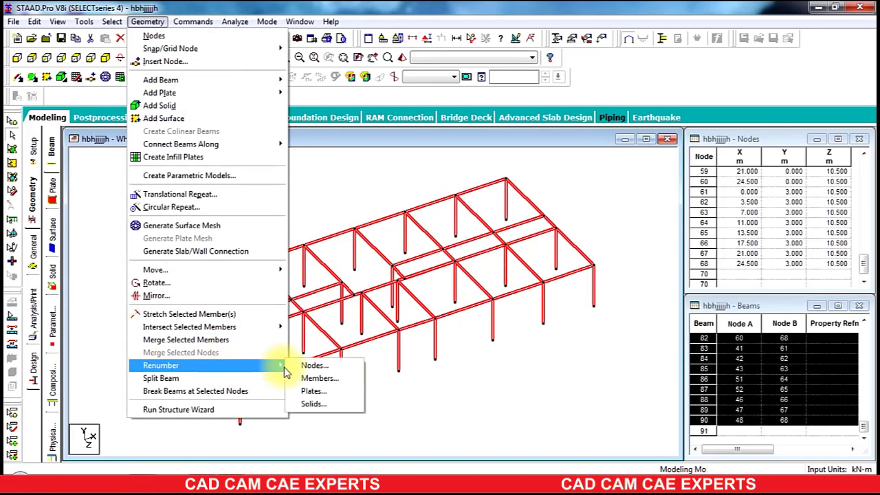
{"action": "left_click", "coordinate": [303, 377]}
{"action": "left_click", "coordinate": [484, 286]}
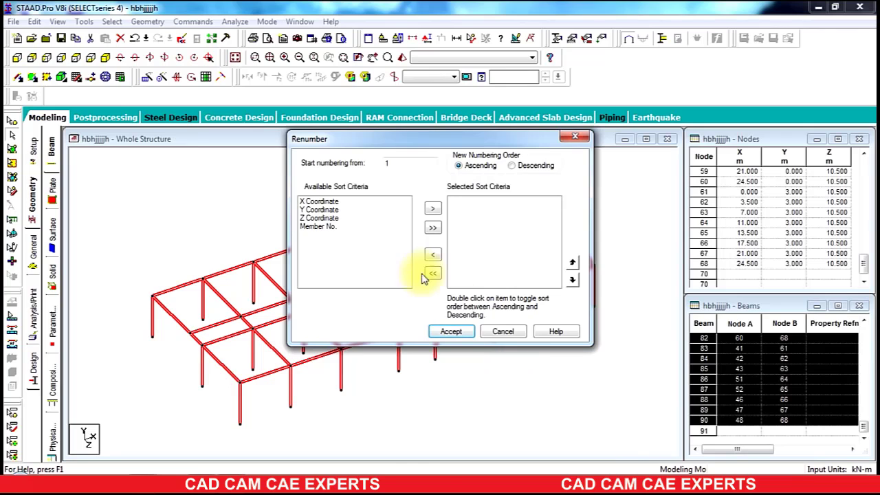
{"action": "left_click", "coordinate": [454, 331]}
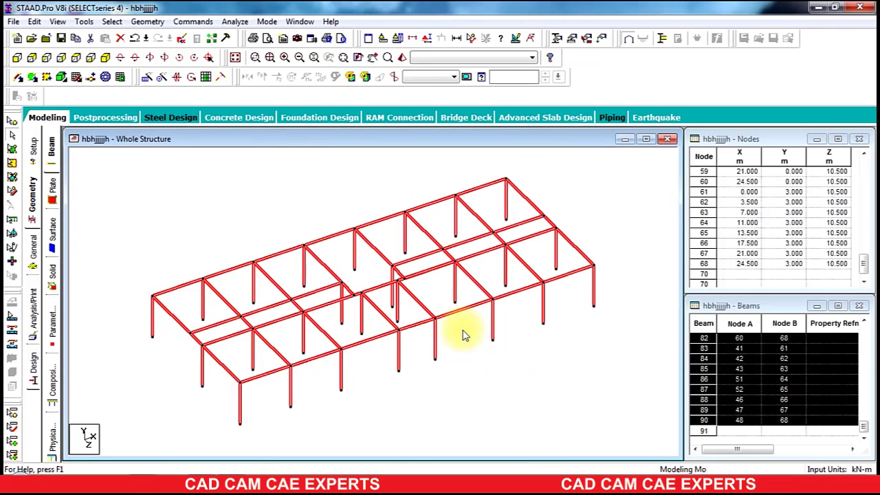
Step: Check the new member numbering by picking rows in the beams table and locating them in the model
{"action": "left_click", "coordinate": [481, 386]}
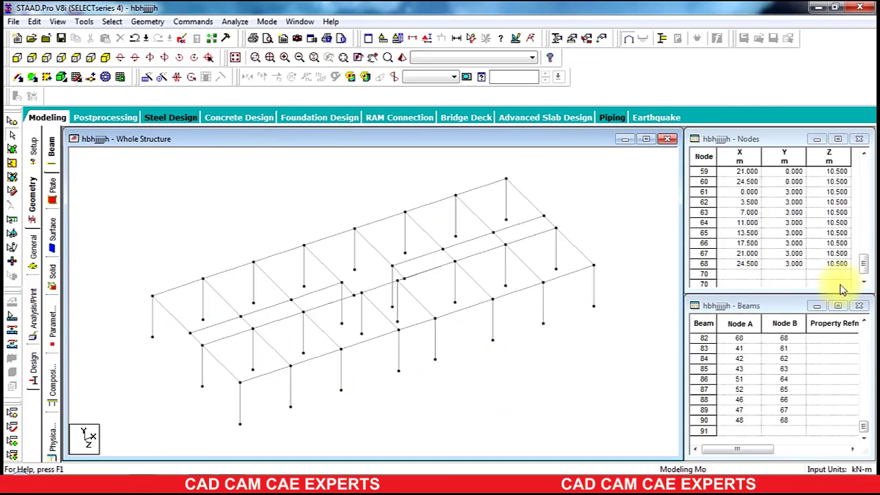
{"action": "left_click", "coordinate": [861, 432]}
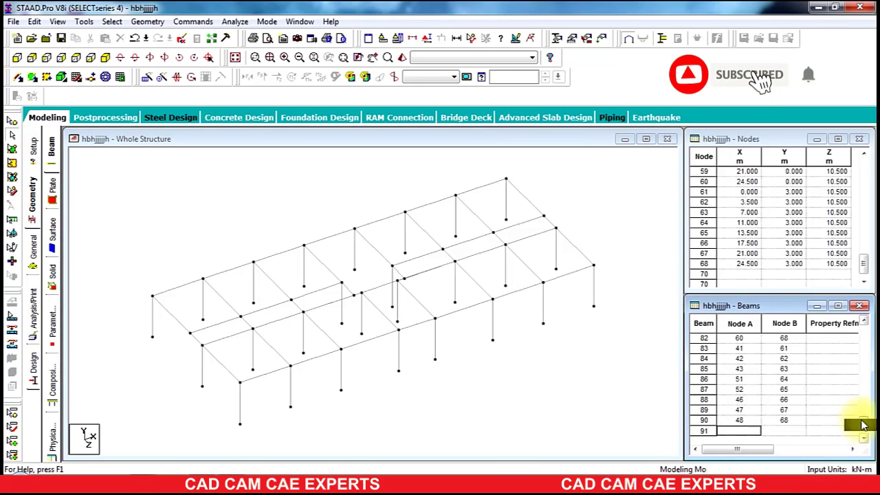
{"action": "left_click_drag", "start_coordinate": [845, 336], "coordinate": [768, 372]}
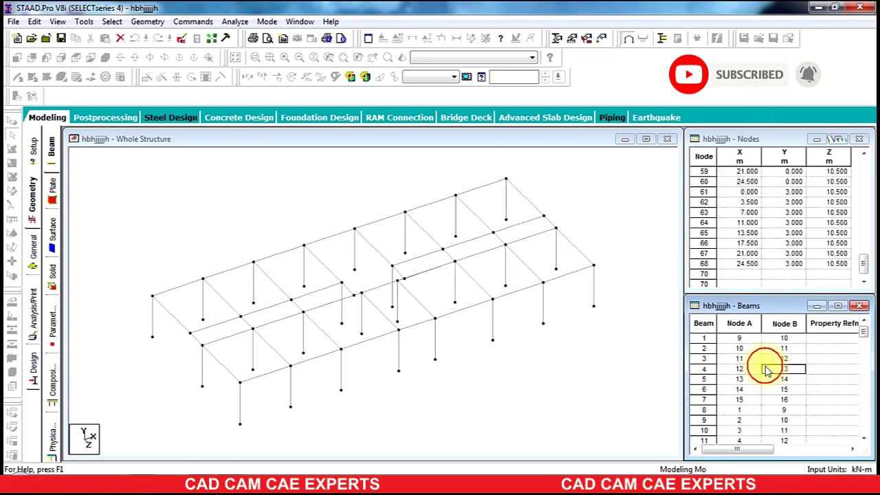
{"action": "left_click", "coordinate": [703, 379]}
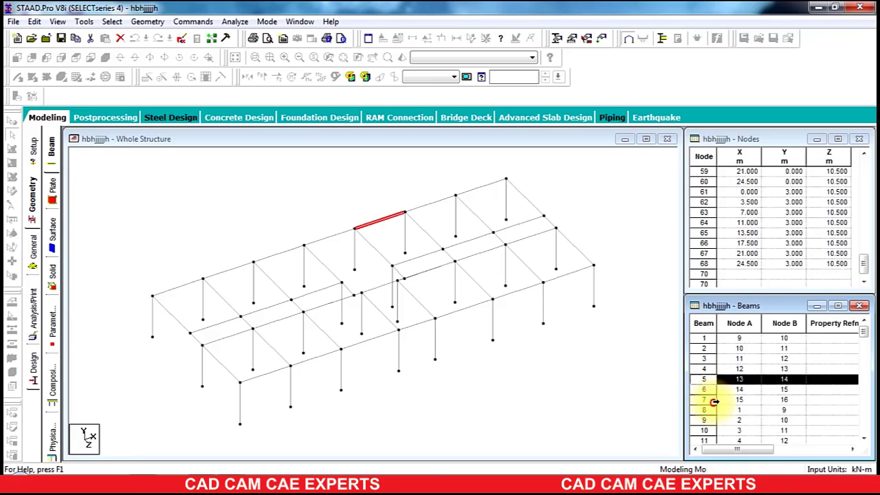
{"action": "left_click", "coordinate": [715, 399]}
{"action": "left_click", "coordinate": [716, 410]}
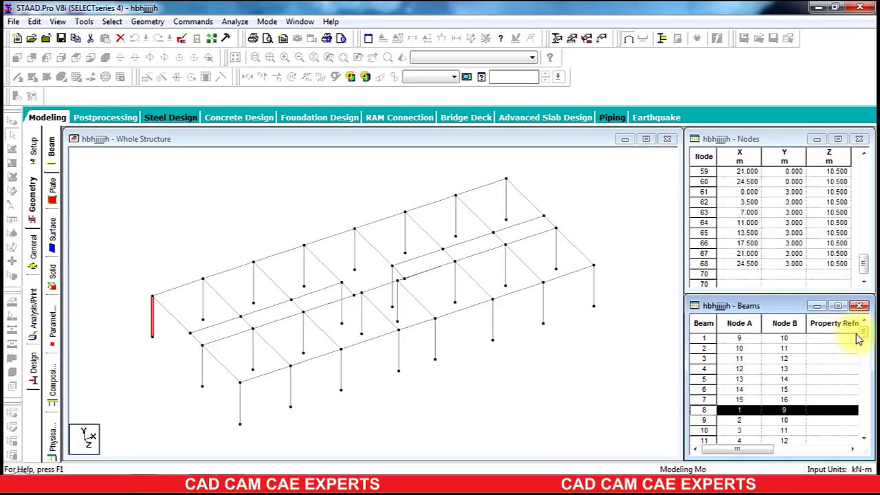
{"action": "left_click_drag", "start_coordinate": [866, 332], "coordinate": [864, 440]}
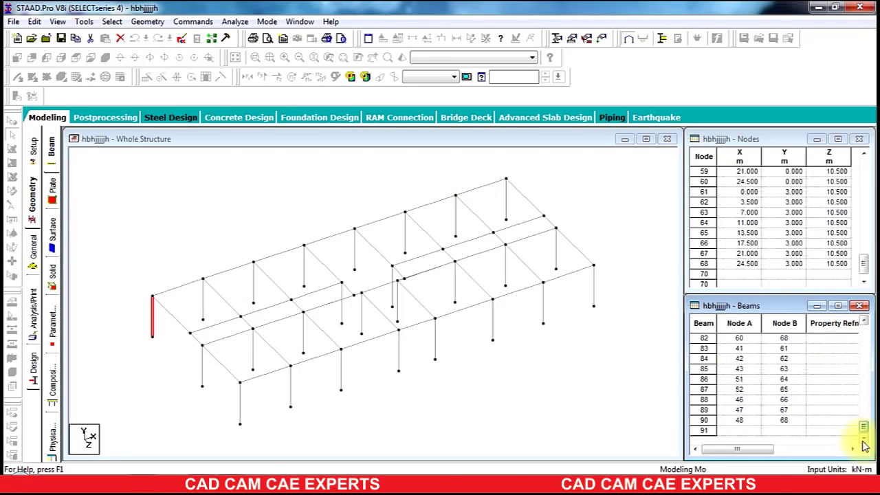
{"action": "left_click", "coordinate": [621, 331]}
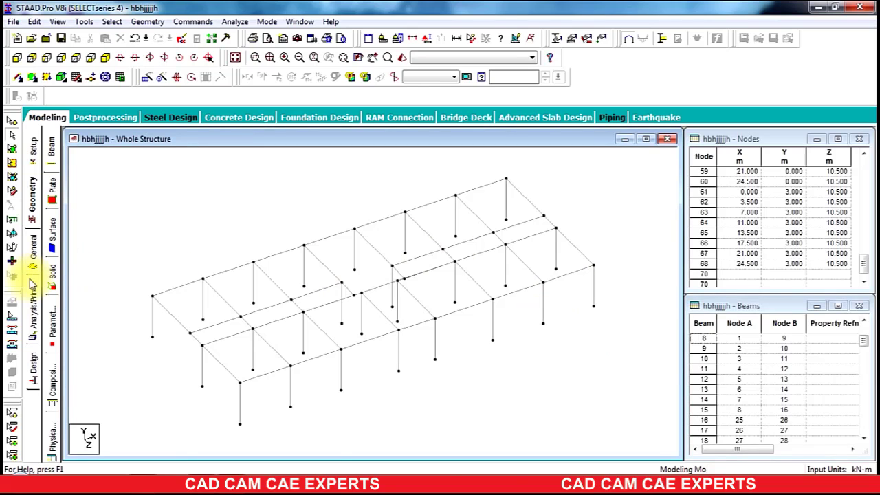
Step: Define a concrete rectangular section with YD 0.35 m and ZD 0.25 m
{"action": "left_click", "coordinate": [35, 254]}
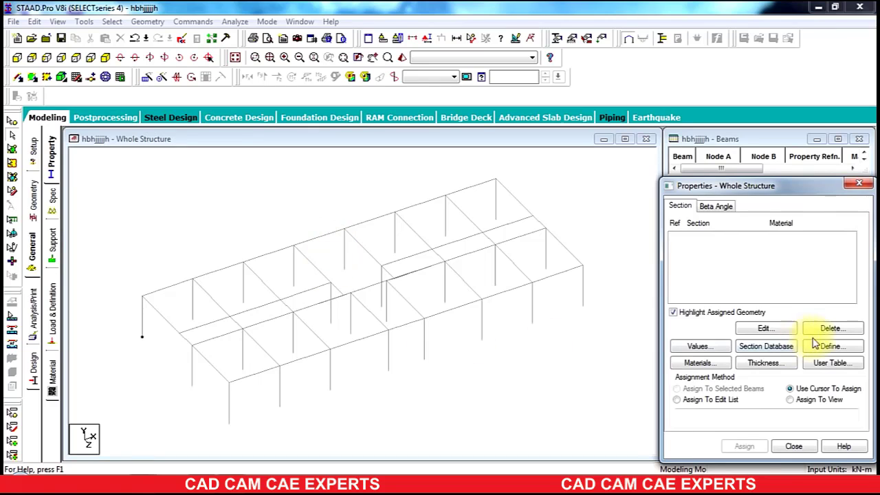
{"action": "left_click", "coordinate": [832, 346]}
{"action": "left_click", "coordinate": [254, 142]}
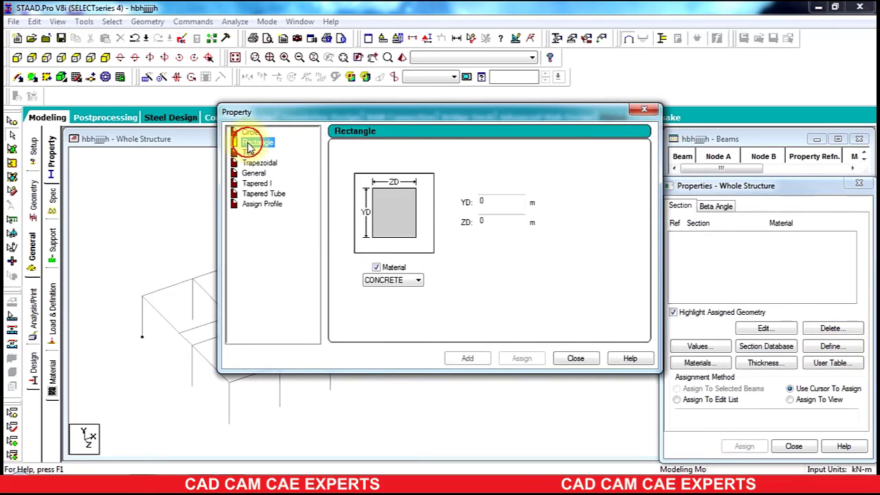
{"action": "left_click", "coordinate": [254, 163]}
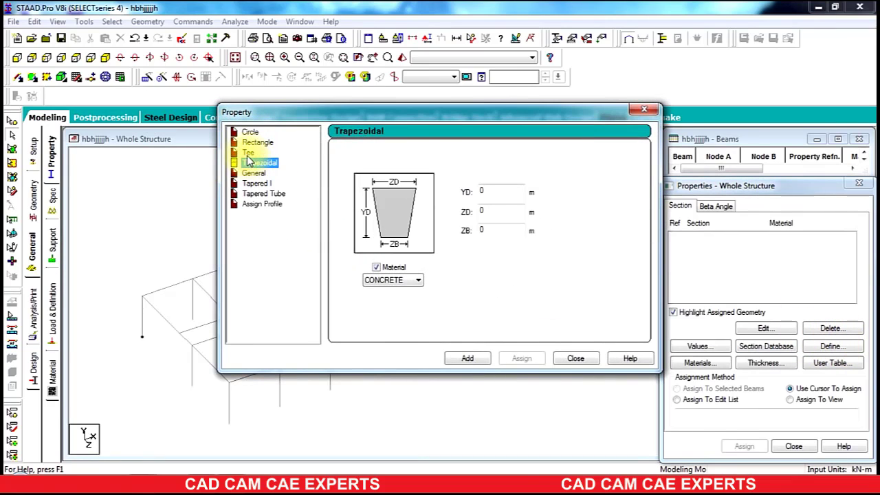
{"action": "left_click", "coordinate": [248, 153]}
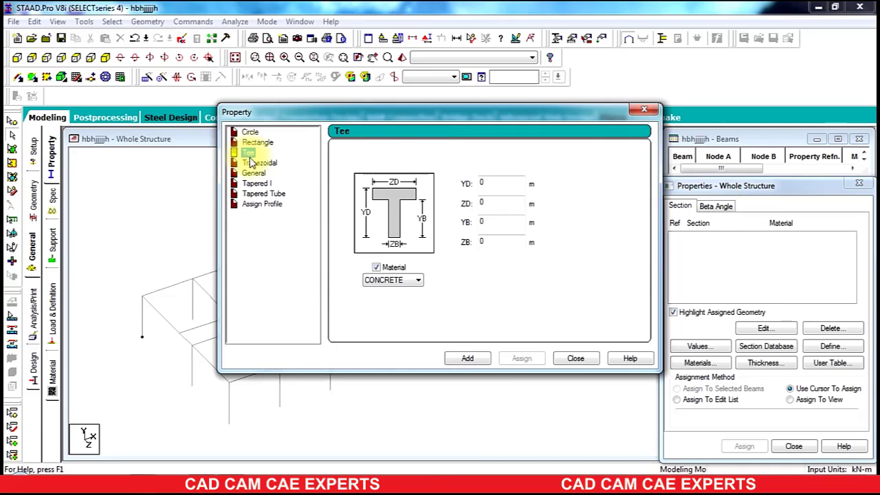
{"action": "left_click", "coordinate": [249, 132]}
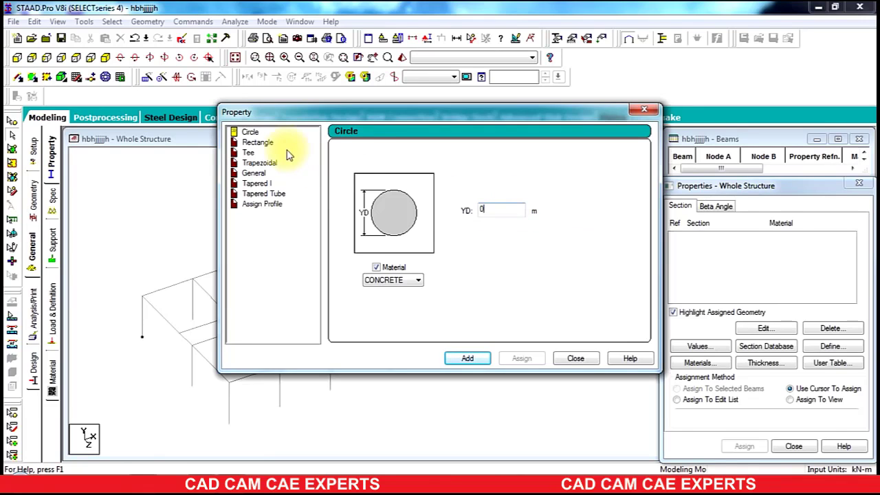
{"action": "left_click", "coordinate": [260, 142]}
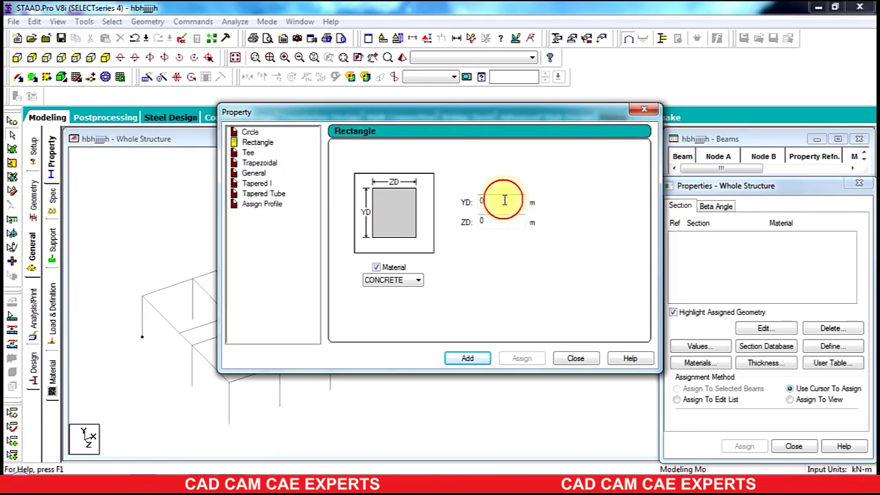
{"action": "type", "text": ".35"}
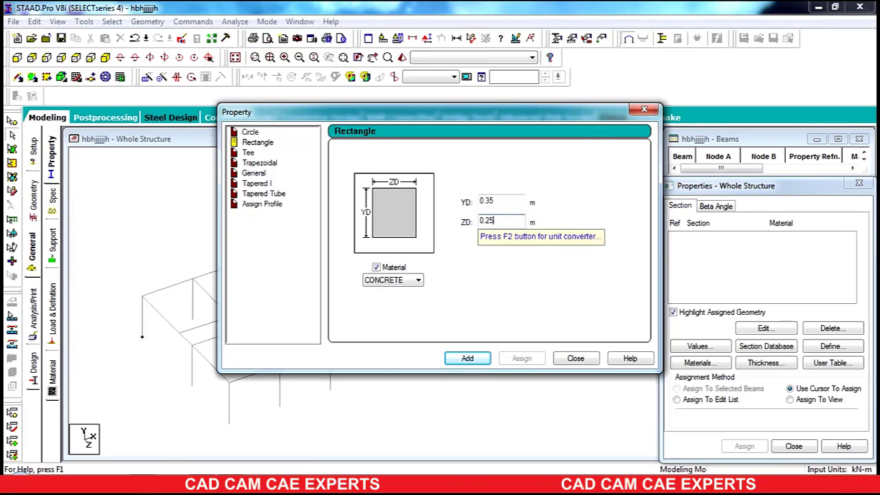
{"action": "left_click", "coordinate": [466, 358]}
{"action": "left_click", "coordinate": [570, 358]}
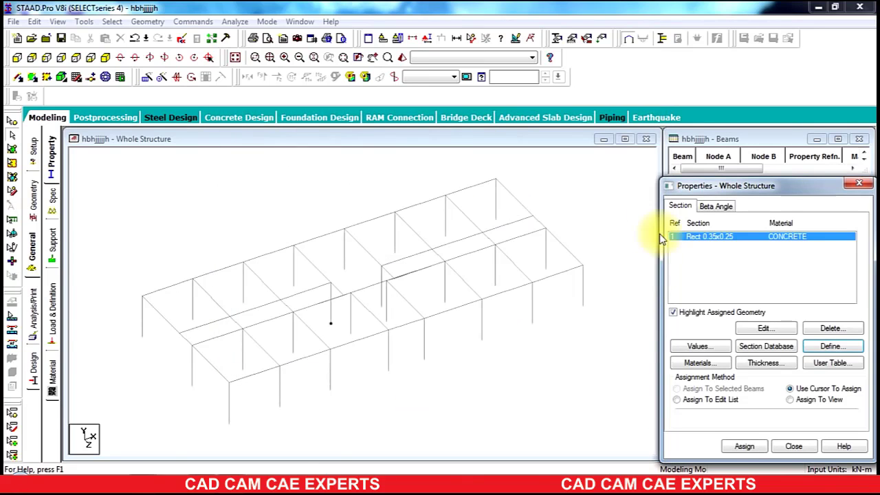
Step: Select all members and assign the 0.35 x 0.25 rectangular section to the selected beams
{"action": "left_click_drag", "start_coordinate": [603, 167], "coordinate": [102, 460]}
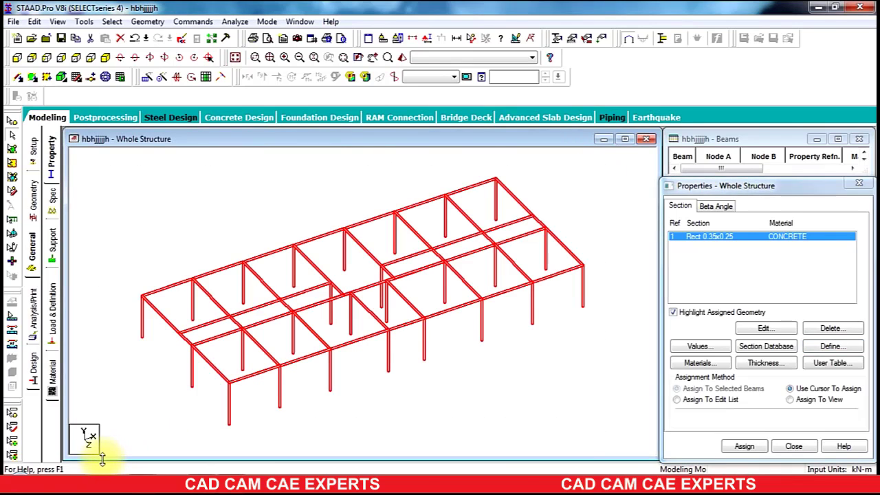
{"action": "left_click", "coordinate": [676, 388]}
{"action": "left_click", "coordinate": [737, 453]}
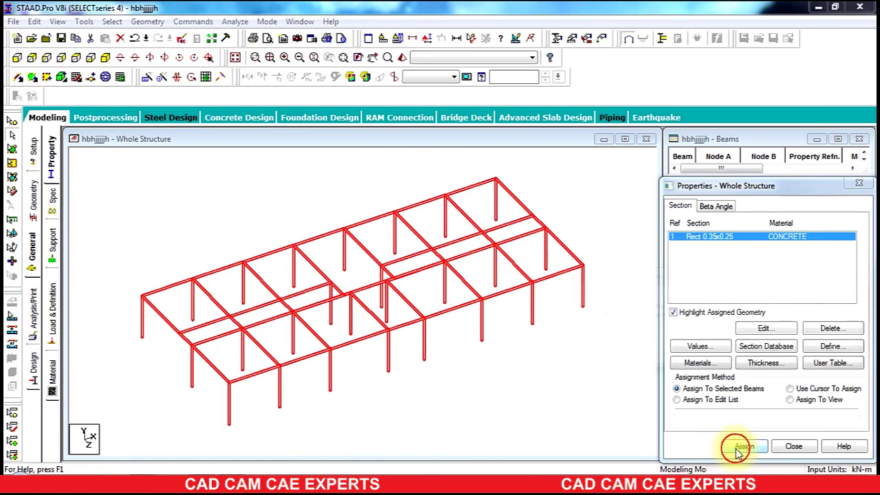
{"action": "left_click", "coordinate": [726, 357]}
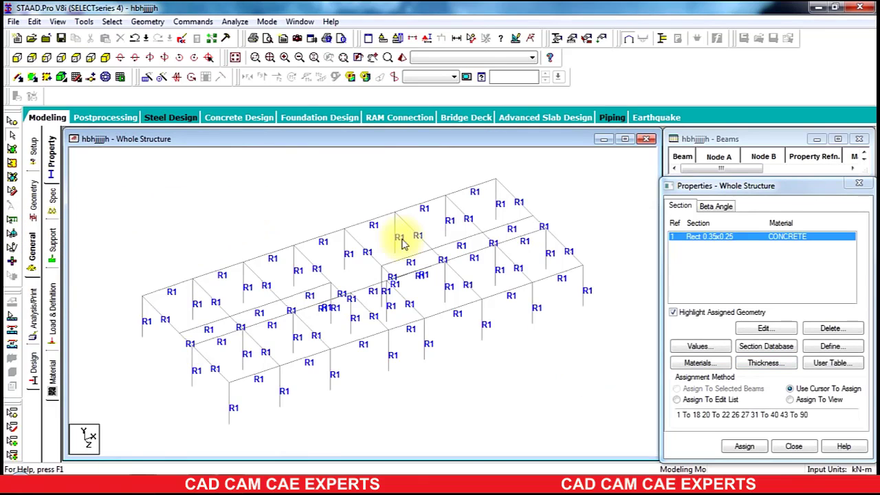
Step: Select the whole frame and try a translational repeat of 7 steps at 3 m along X, then undo it
{"action": "left_click_drag", "start_coordinate": [150, 413], "coordinate": [99, 450]}
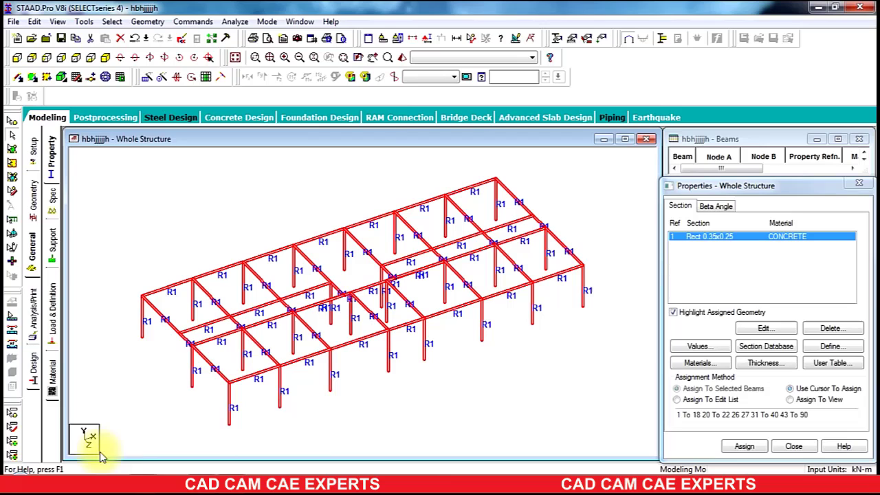
{"action": "left_click", "coordinate": [148, 21]}
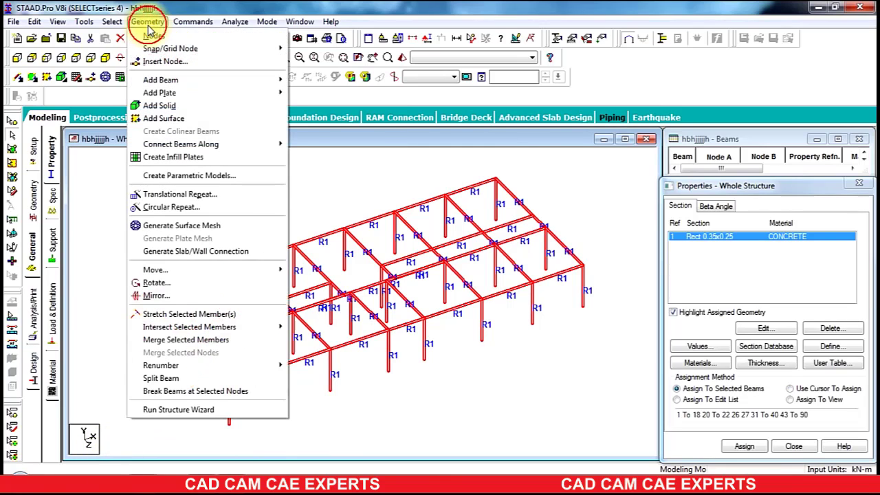
{"action": "left_click", "coordinate": [175, 196]}
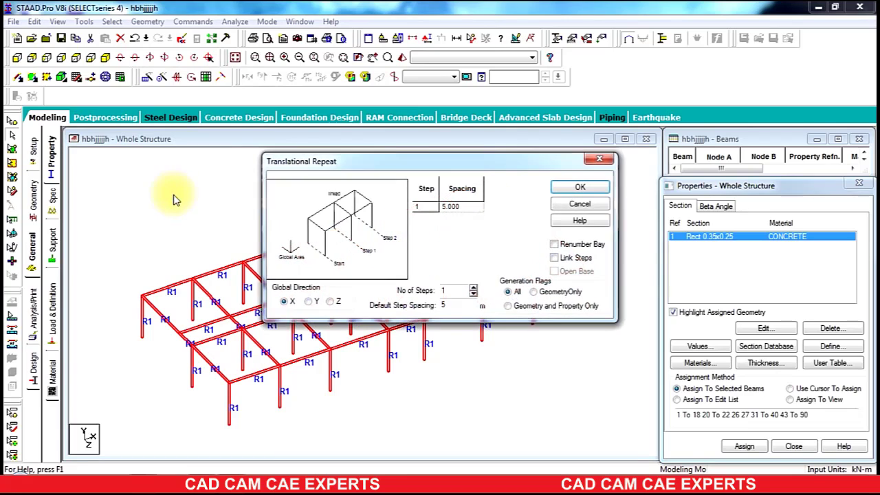
{"action": "double_click", "coordinate": [457, 290]}
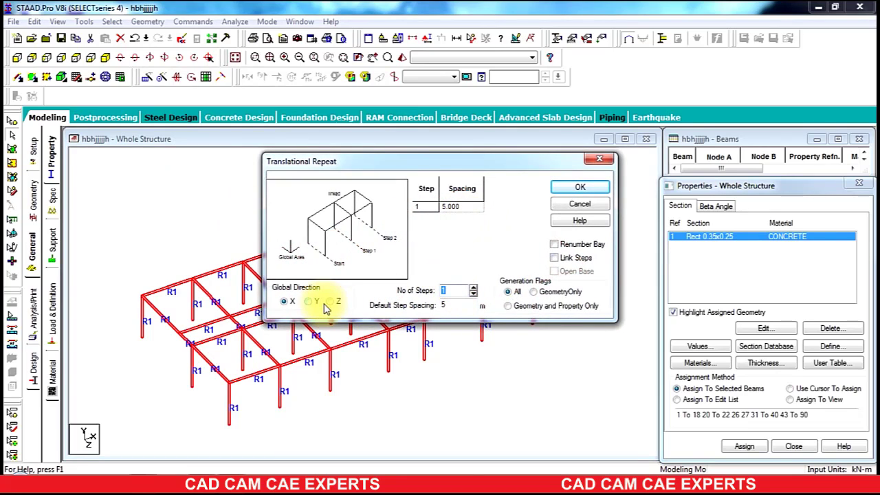
{"action": "type", "text": "7"}
{"action": "double_click", "coordinate": [451, 304]}
{"action": "type", "text": "3"}
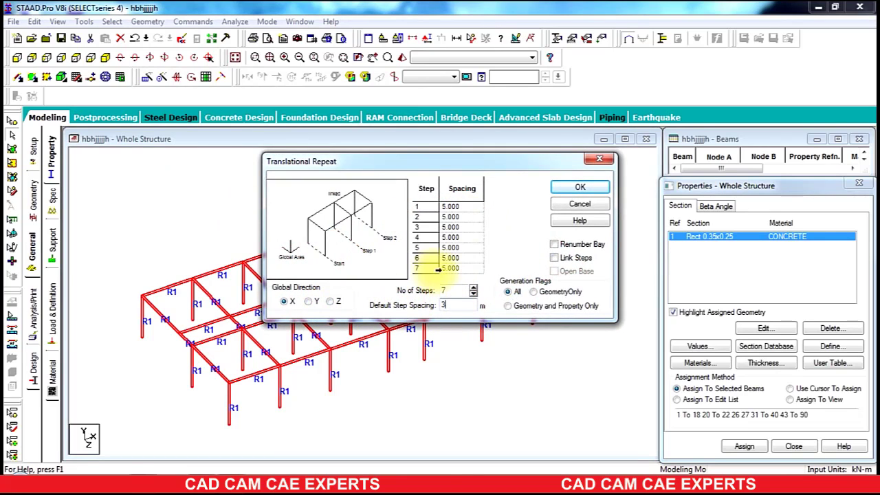
{"action": "left_click", "coordinate": [575, 190]}
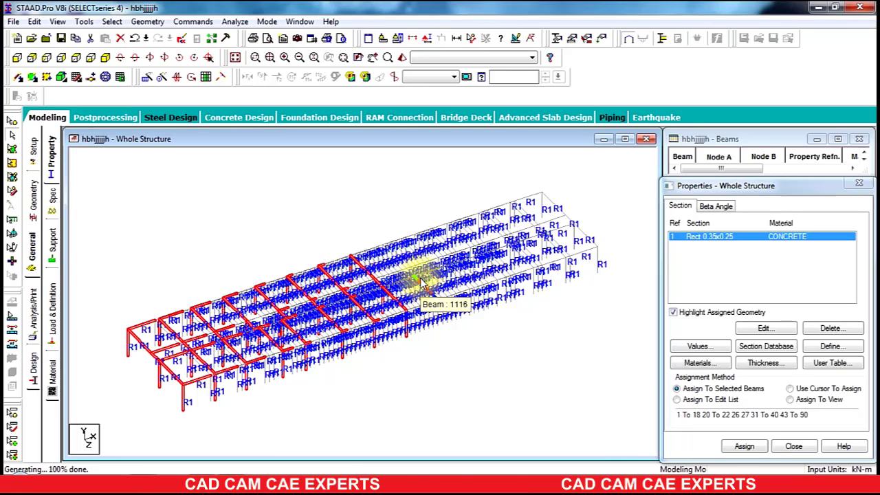
{"action": "key", "text": "ctrl+z"}
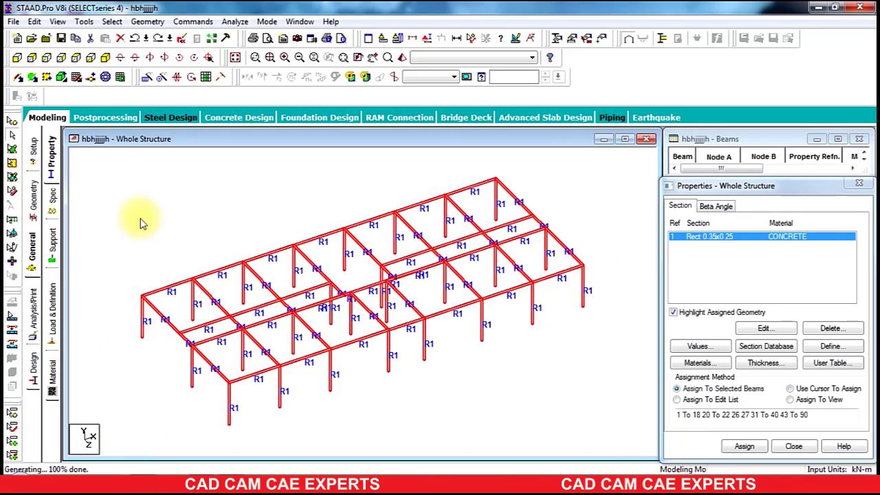
Step: Repeat the selected frame translationally in 7 steps of 3 m along Y to generate the upper storeys
{"action": "left_click", "coordinate": [162, 23]}
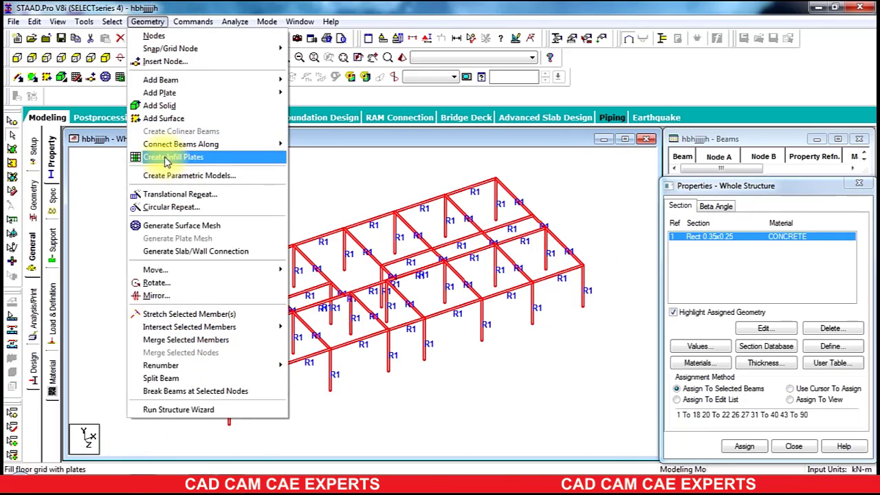
{"action": "left_click", "coordinate": [180, 193]}
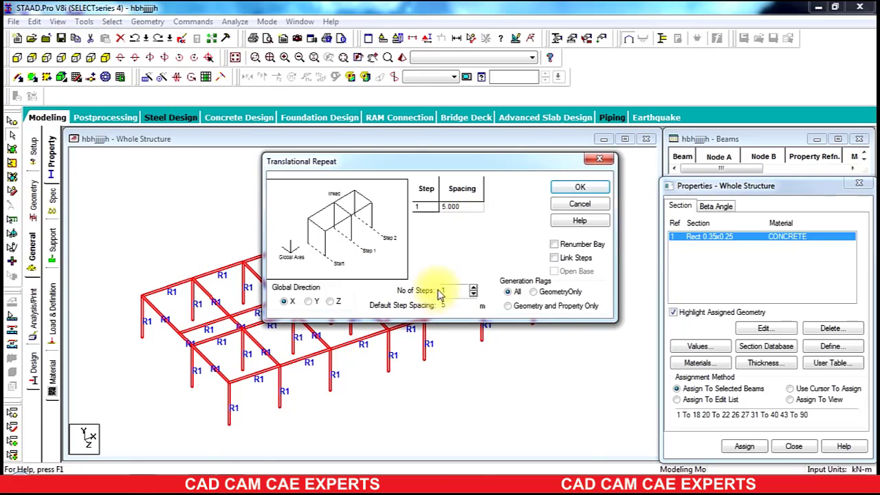
{"action": "left_click_drag", "start_coordinate": [448, 290], "coordinate": [361, 288]}
{"action": "type", "text": "7"}
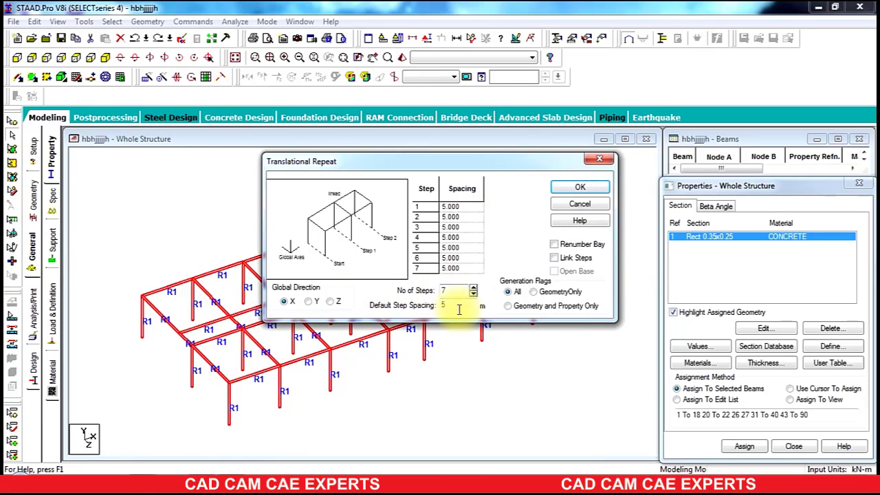
{"action": "left_click_drag", "start_coordinate": [459, 310], "coordinate": [340, 306]}
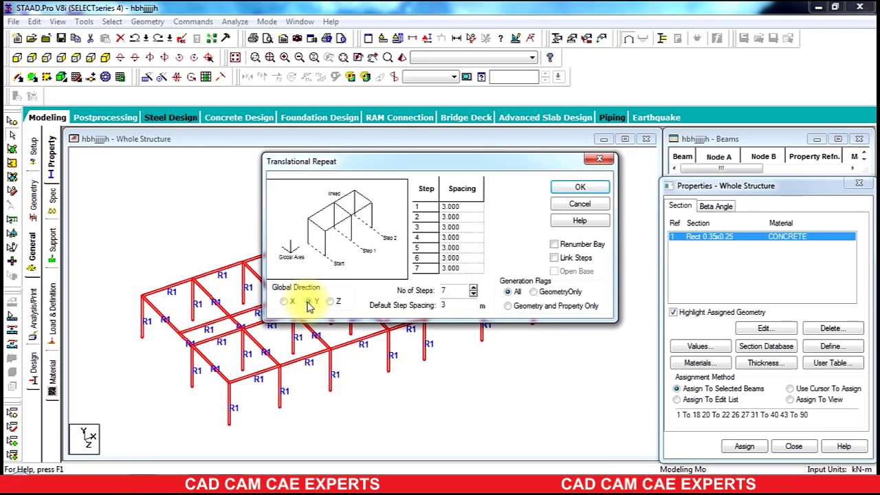
{"action": "left_click", "coordinate": [579, 187]}
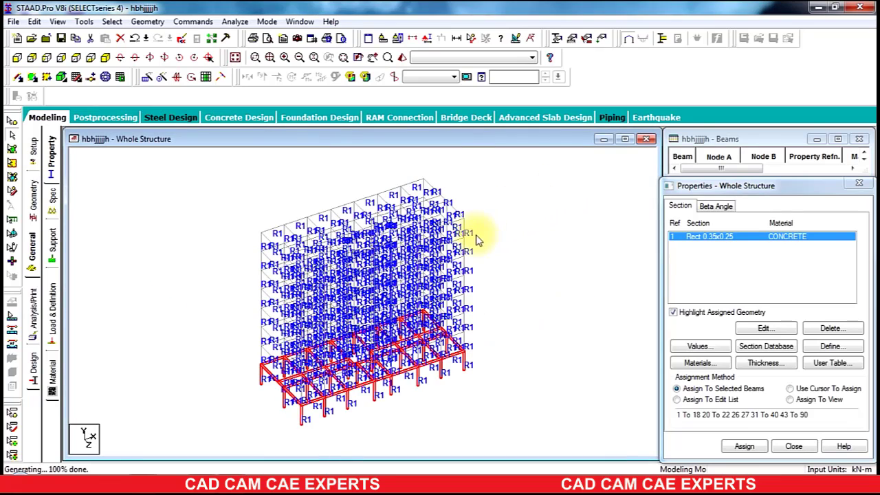
Step: Switch to the plan view and compare the model with the floor plan image
{"action": "left_click", "coordinate": [537, 207]}
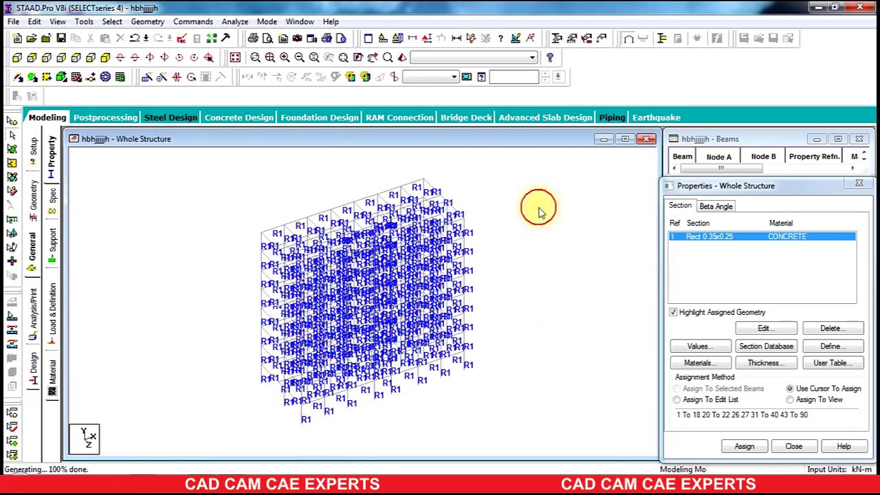
{"action": "left_click", "coordinate": [75, 59]}
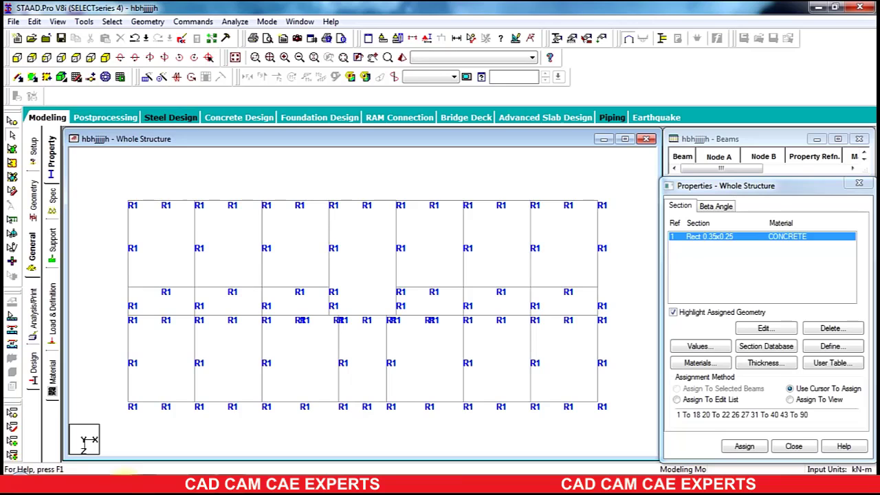
{"action": "left_click", "coordinate": [195, 483]}
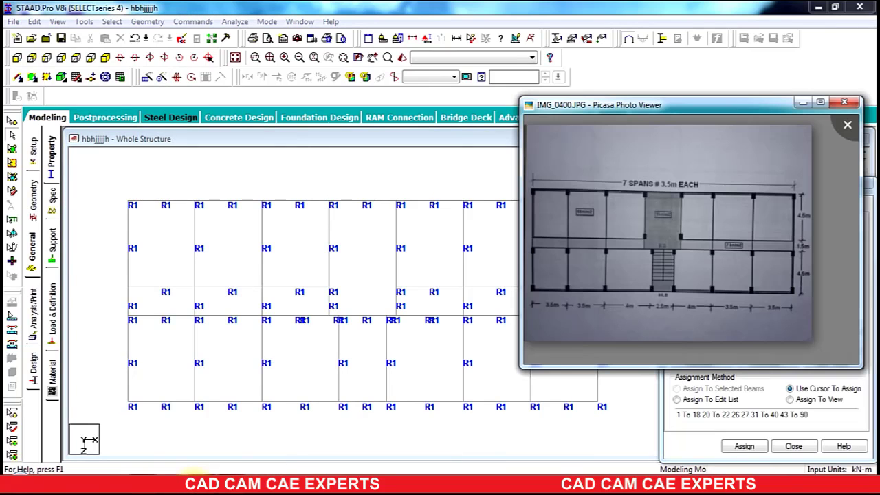
{"action": "left_click", "coordinate": [195, 483]}
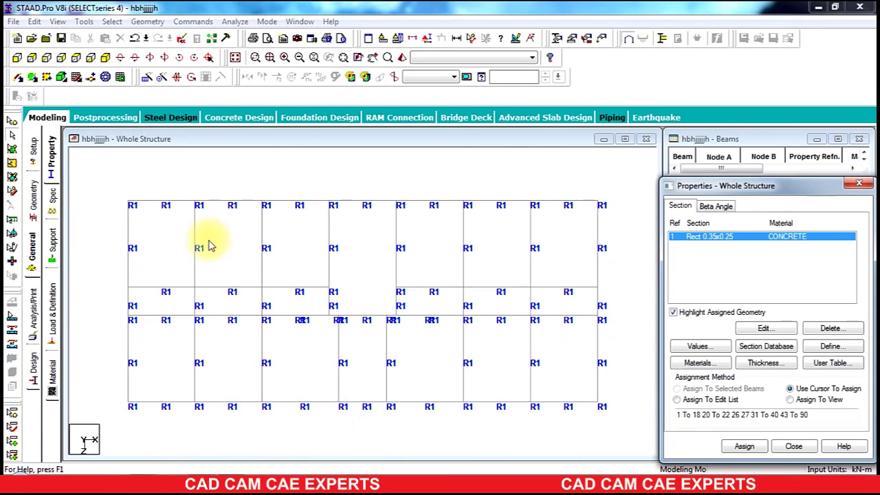
Step: Create a new pinned support type
{"action": "left_click", "coordinate": [52, 240]}
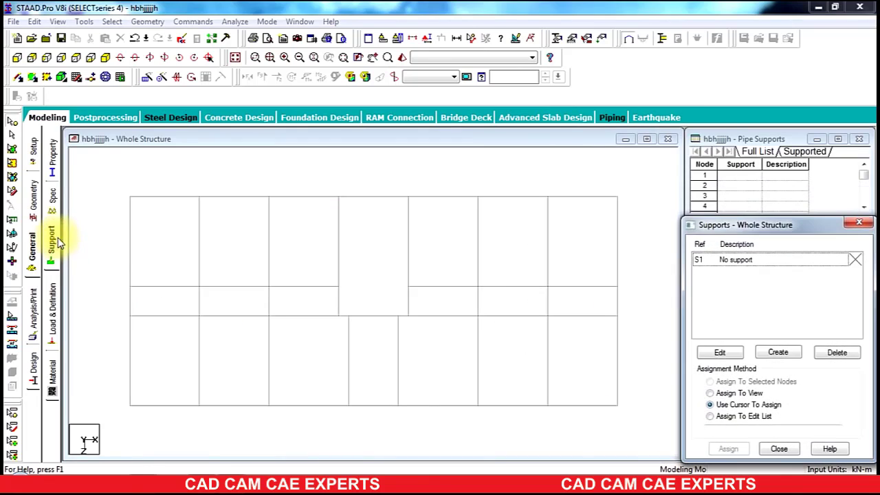
{"action": "left_click", "coordinate": [17, 58]}
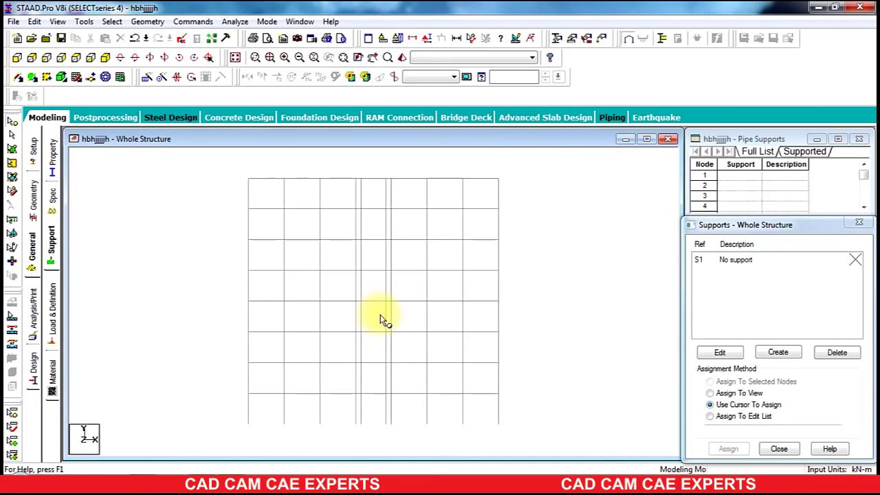
{"action": "left_click", "coordinate": [776, 354]}
{"action": "left_click", "coordinate": [673, 199]}
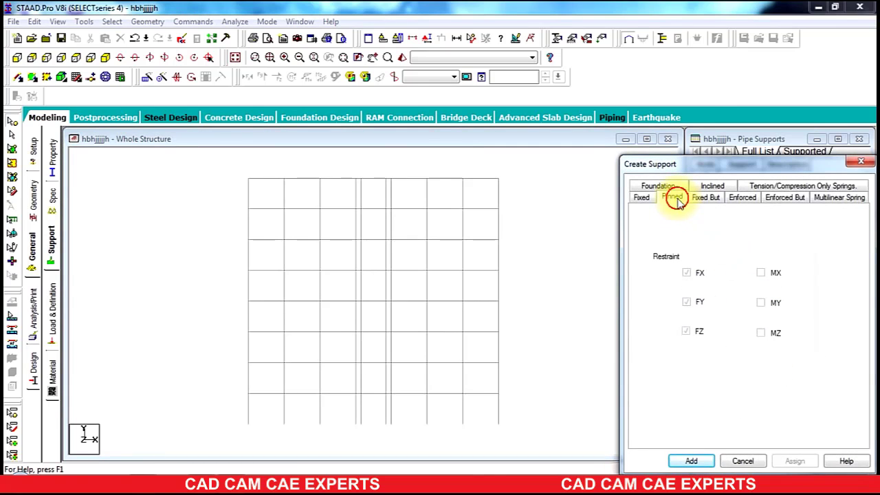
{"action": "left_click", "coordinate": [691, 460]}
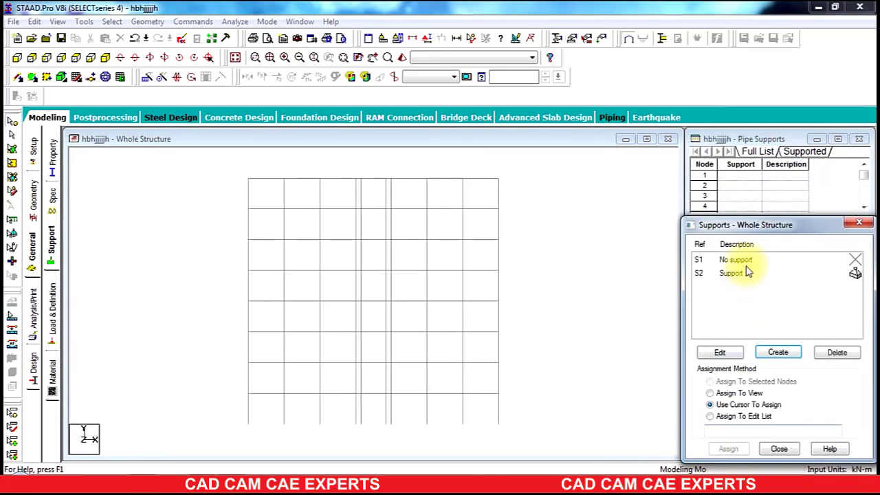
Step: Assign the pinned support to all base nodes of the frame in the front view
{"action": "left_click", "coordinate": [746, 272]}
{"action": "left_click_drag", "start_coordinate": [516, 417], "coordinate": [197, 441]}
{"action": "left_click", "coordinate": [728, 448]}
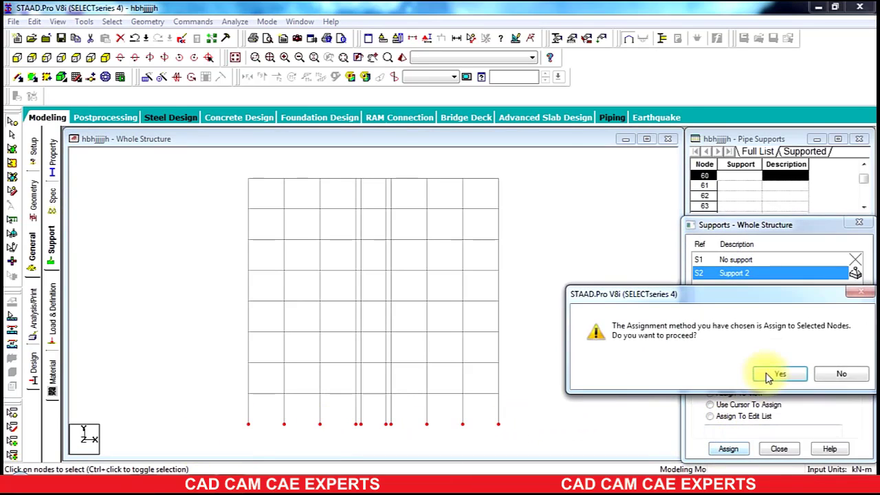
{"action": "left_click", "coordinate": [725, 374]}
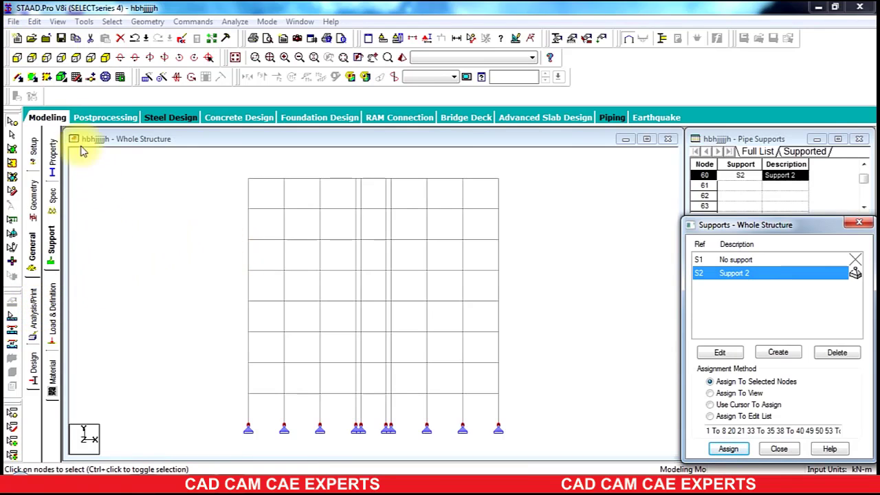
Step: Add primary load case 1 titled dl with loading type Dead
{"action": "left_click", "coordinate": [75, 57]}
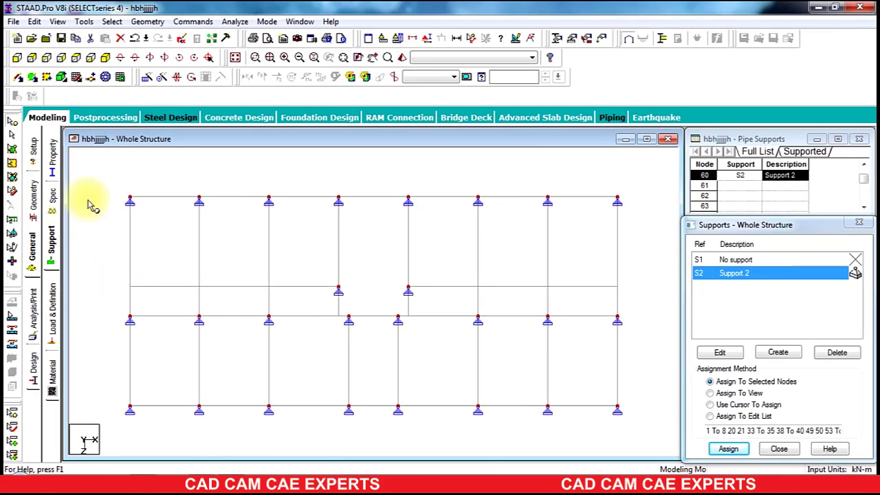
{"action": "left_click", "coordinate": [53, 314]}
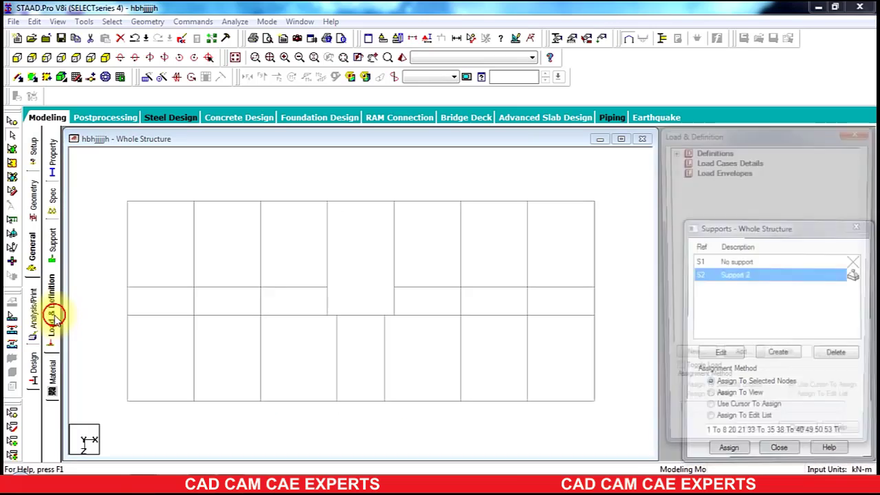
{"action": "left_click", "coordinate": [745, 159]}
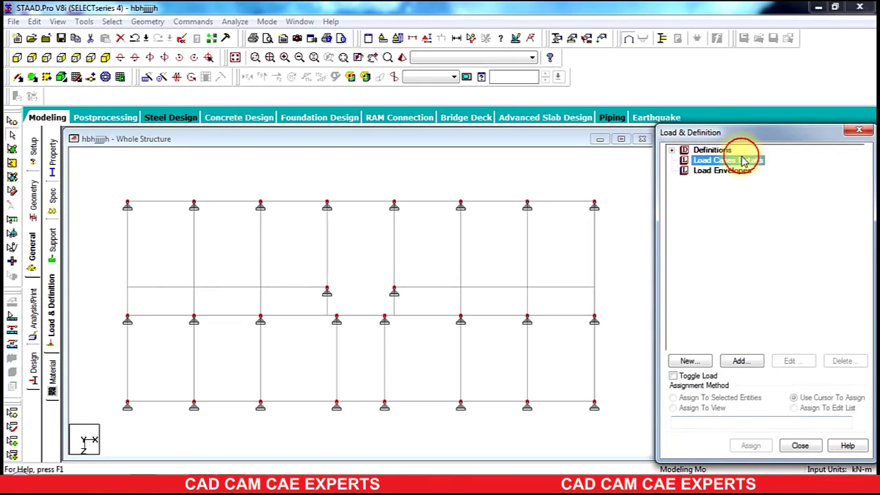
{"action": "left_click", "coordinate": [738, 356]}
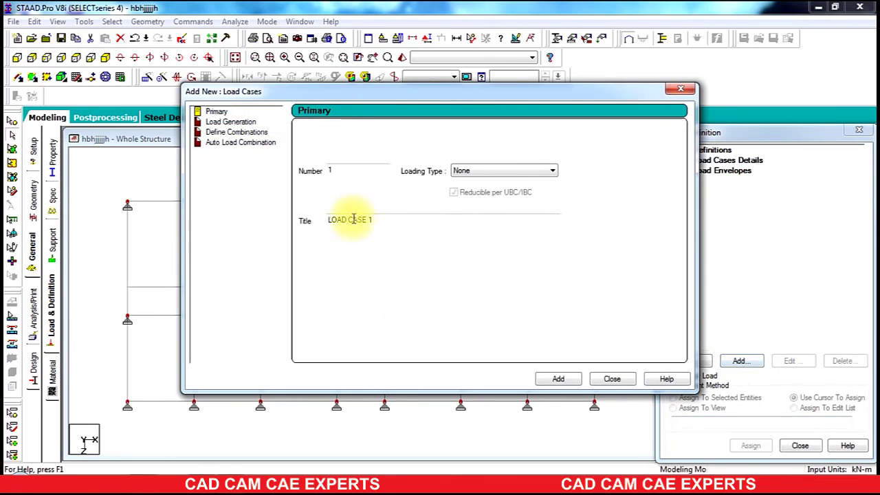
{"action": "left_click_drag", "start_coordinate": [382, 220], "coordinate": [247, 256]}
{"action": "type", "text": "dl"}
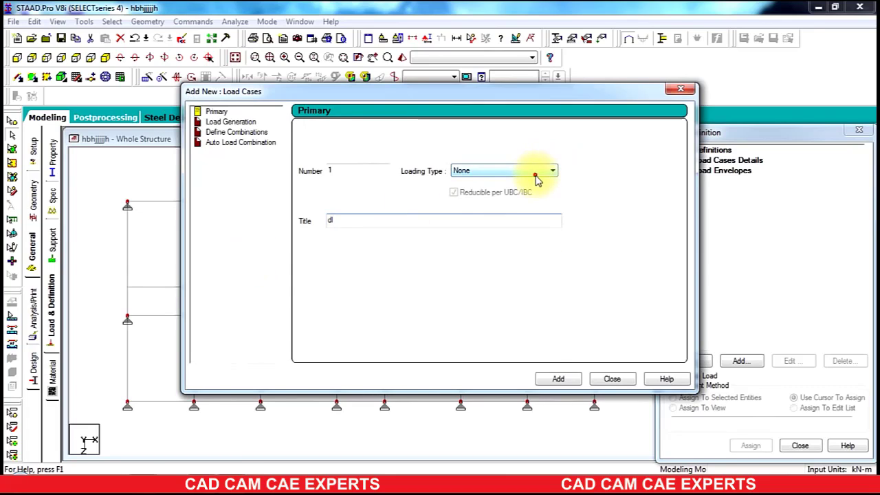
{"action": "left_click", "coordinate": [537, 175]}
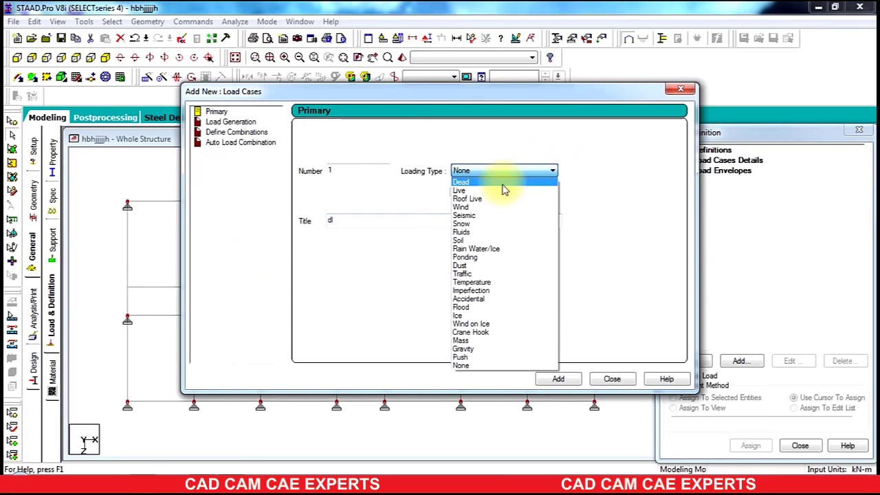
{"action": "left_click", "coordinate": [502, 187]}
{"action": "left_click", "coordinate": [574, 382]}
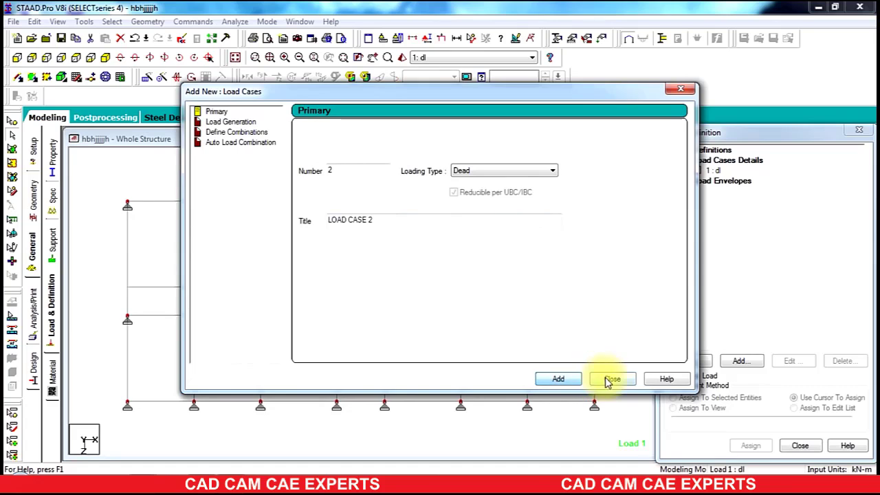
{"action": "left_click", "coordinate": [609, 379]}
Step: Examine the area load values marked on the floor plan image
{"action": "mouse_move", "coordinate": [212, 474]}
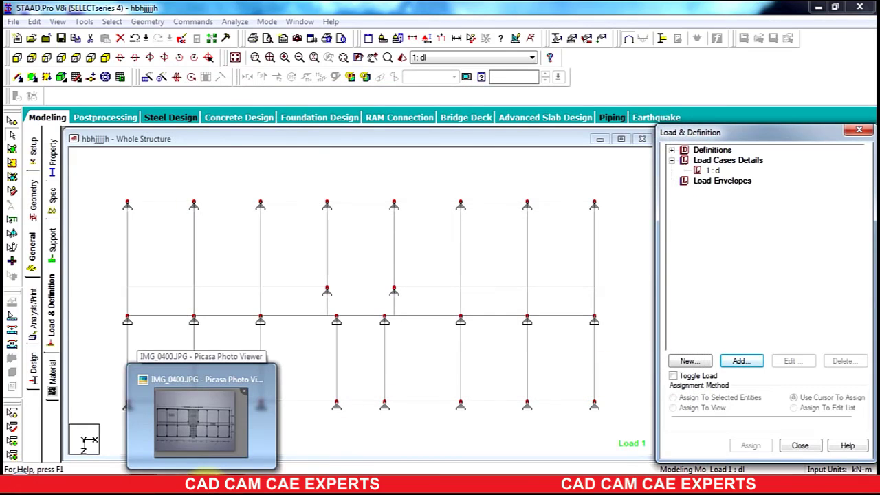
{"action": "left_click", "coordinate": [200, 416]}
{"action": "scroll", "coordinate": [592, 223], "scroll_direction": "up", "scroll_amount": 2}
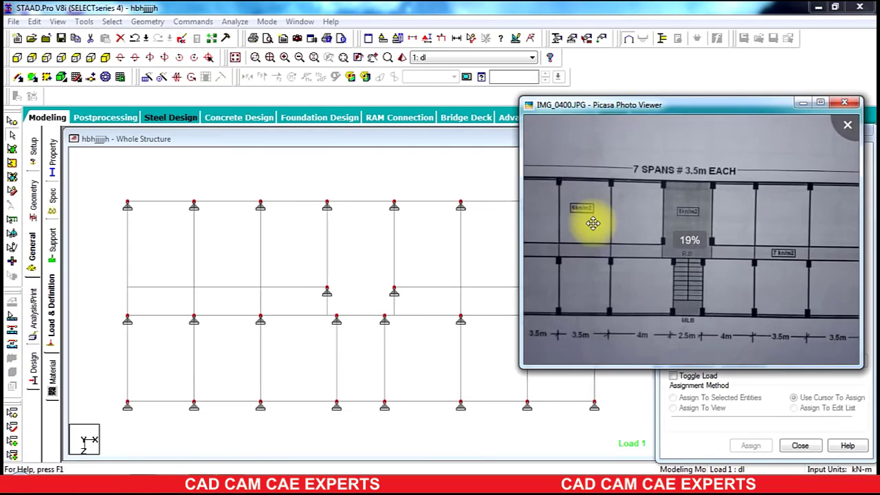
{"action": "scroll", "coordinate": [593, 223], "scroll_direction": "up", "scroll_amount": 3}
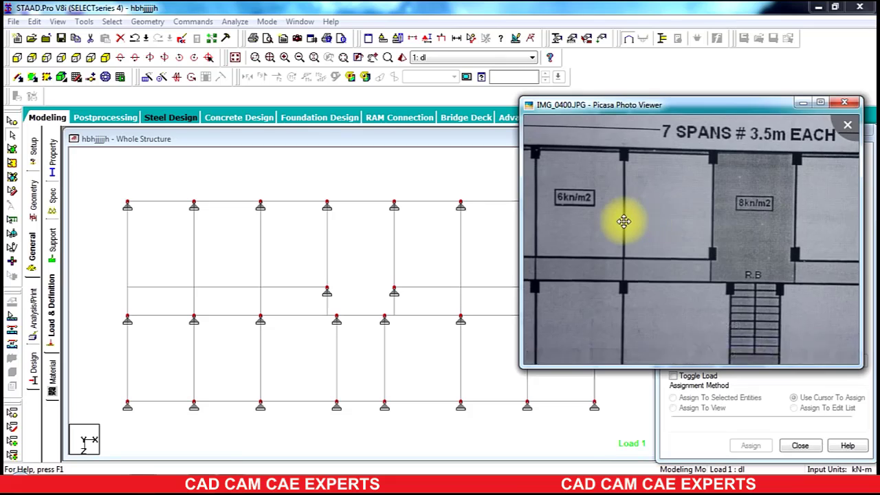
{"action": "scroll", "coordinate": [624, 221], "scroll_direction": "down", "scroll_amount": 4}
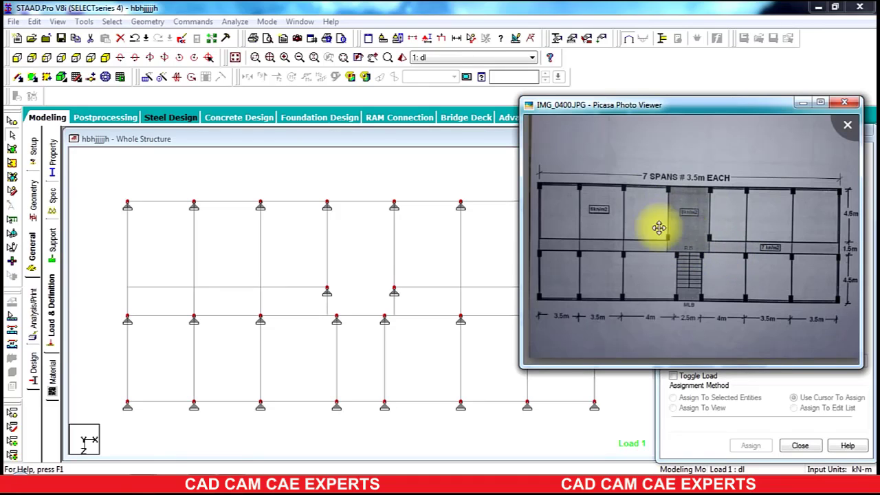
{"action": "left_click", "coordinate": [417, 196]}
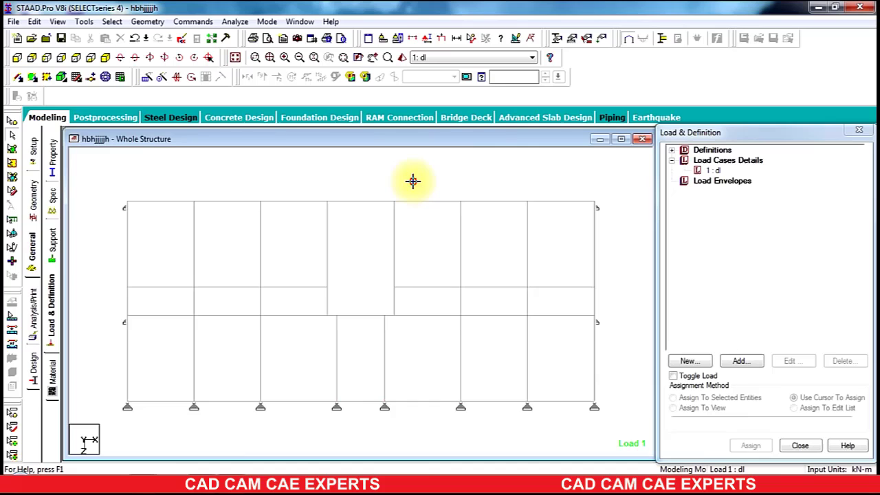
Step: Start adding a floor load to load case 1 and set its pressure to -6 kN/m2
{"action": "left_click", "coordinate": [713, 185]}
{"action": "left_click", "coordinate": [707, 170]}
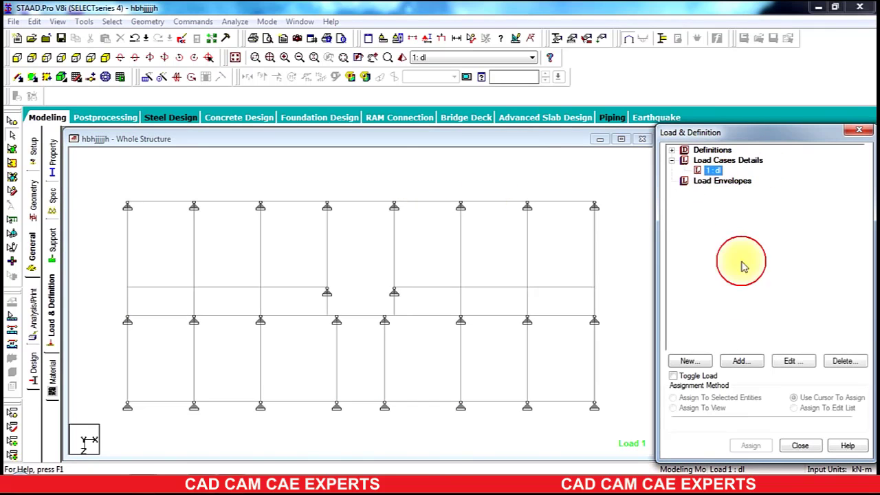
{"action": "left_click", "coordinate": [740, 361]}
{"action": "left_click", "coordinate": [165, 107]}
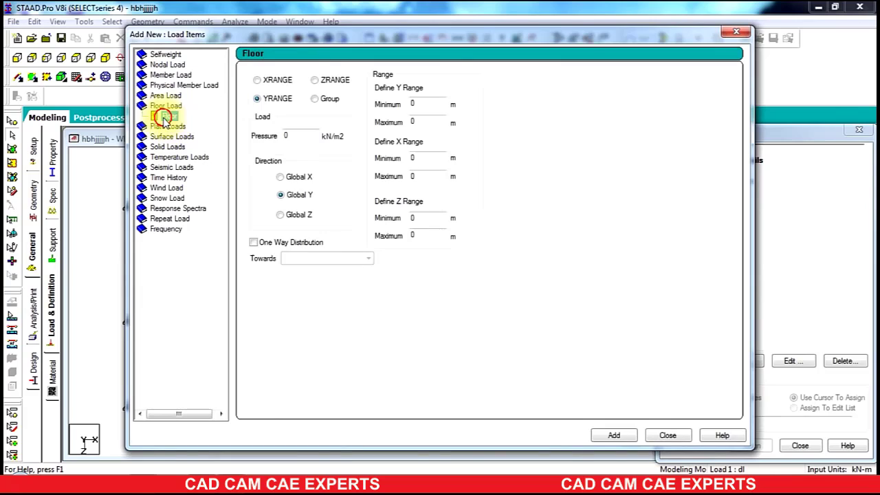
{"action": "left_click", "coordinate": [293, 135]}
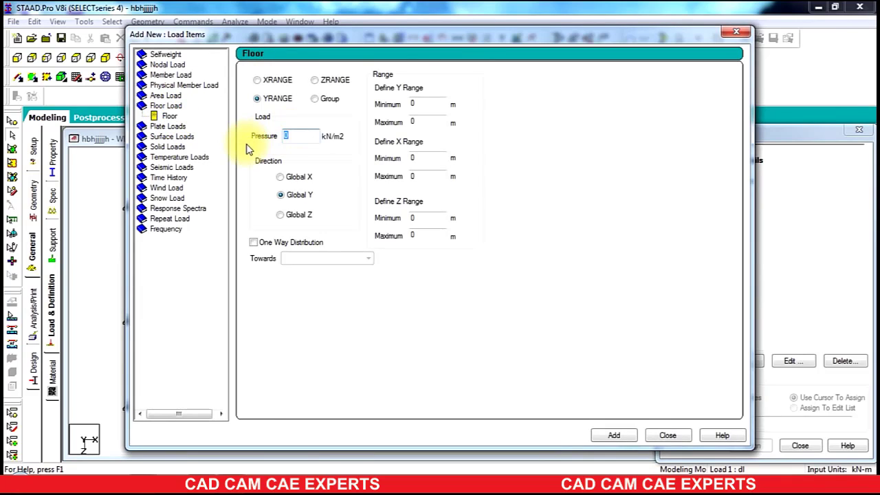
{"action": "type", "text": "-6"}
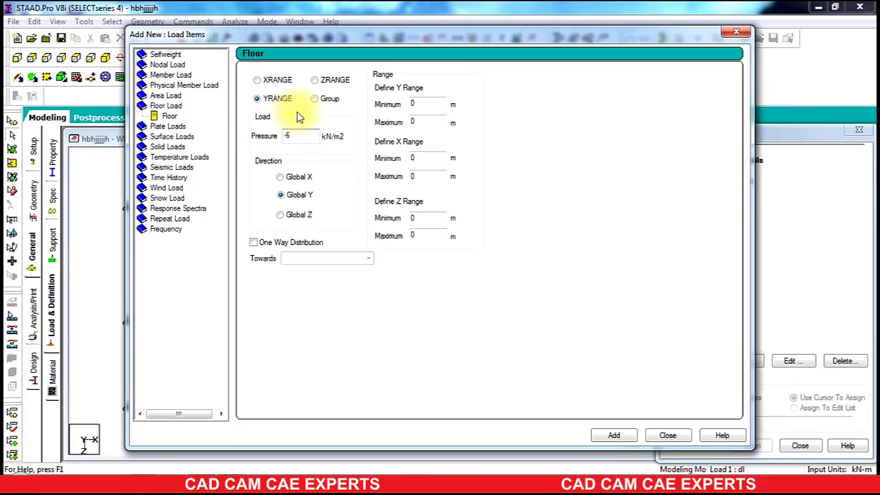
Step: Set the floor load's Y range 3 to 24 m, X range 0 to 10.5 m, Z range 0 to 4.5 m, and add it
{"action": "left_click", "coordinate": [406, 105]}
{"action": "type", "text": "3"}
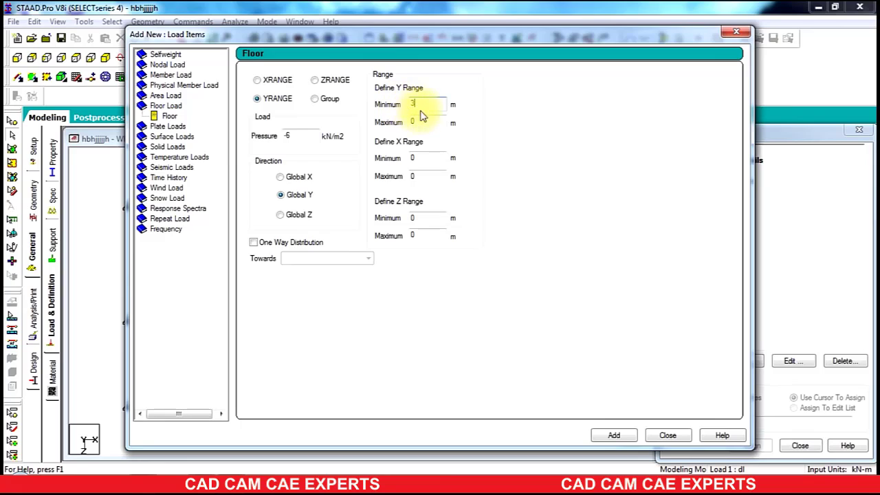
{"action": "left_click", "coordinate": [420, 121]}
{"action": "type", "text": "24"}
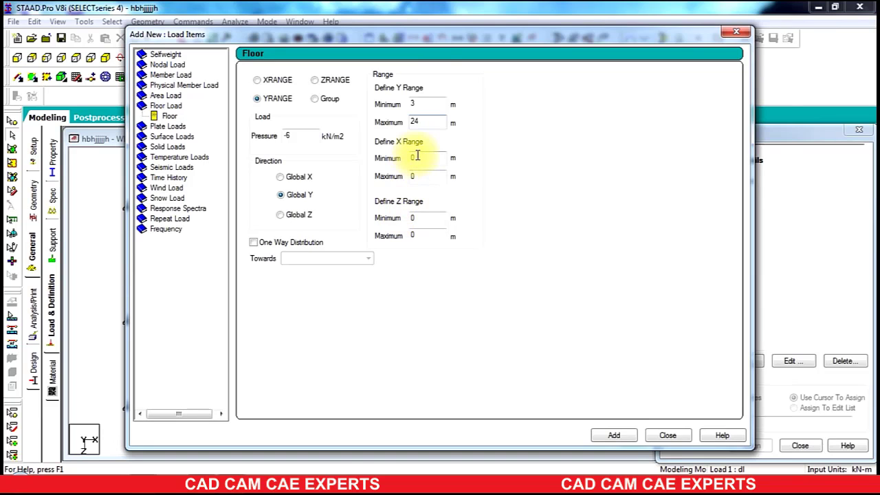
{"action": "left_click_drag", "start_coordinate": [428, 43], "coordinate": [679, 55]}
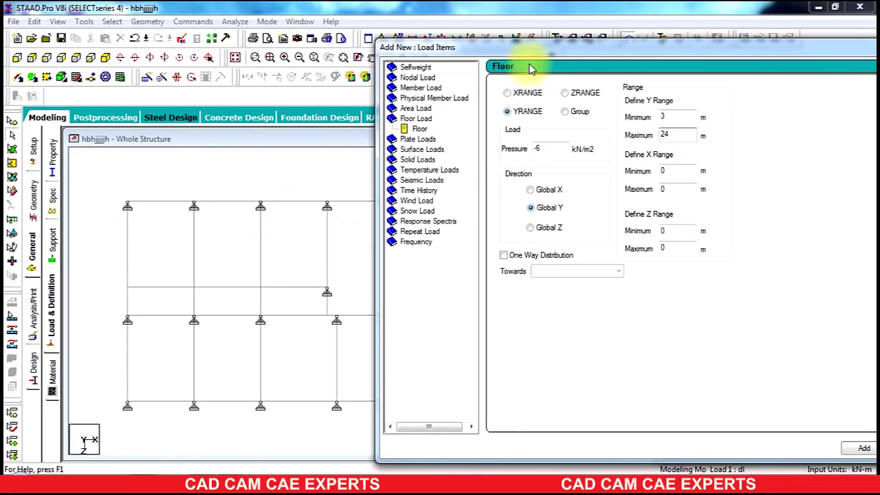
{"action": "left_click_drag", "start_coordinate": [547, 48], "coordinate": [365, 23]}
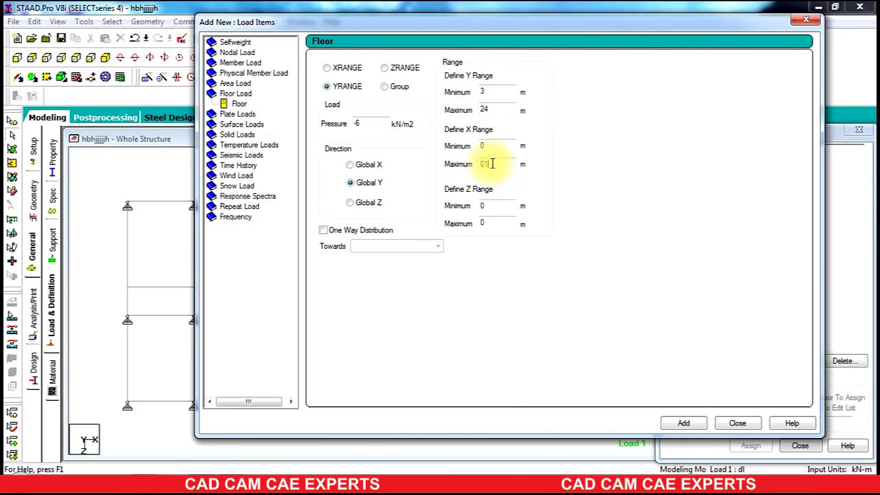
{"action": "type", "text": "0.5"}
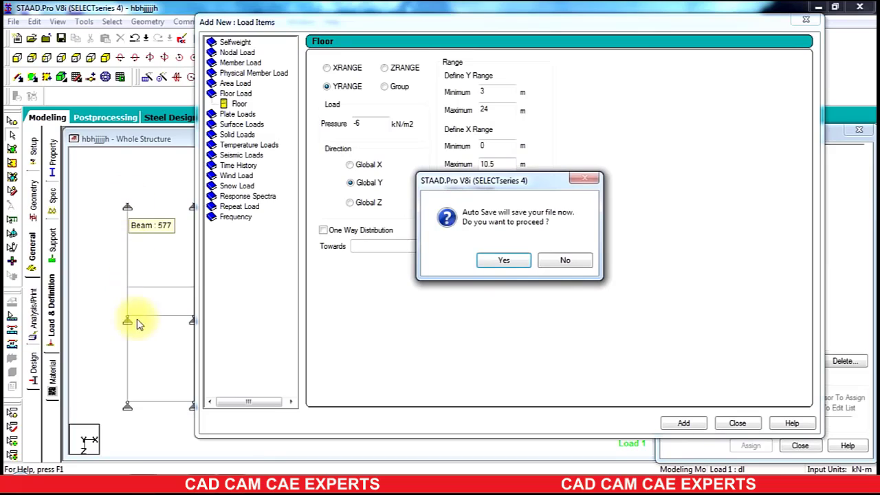
{"action": "left_click", "coordinate": [571, 261]}
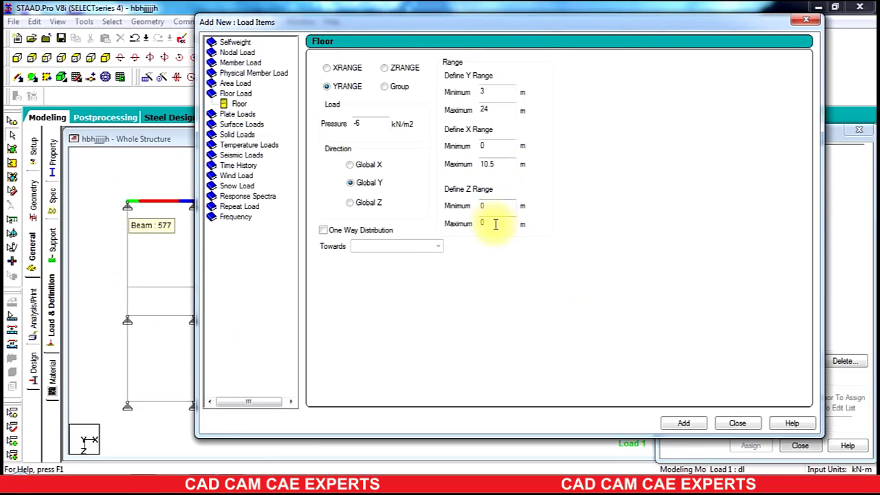
{"action": "double_click", "coordinate": [494, 224]}
{"action": "type", "text": "4.5"}
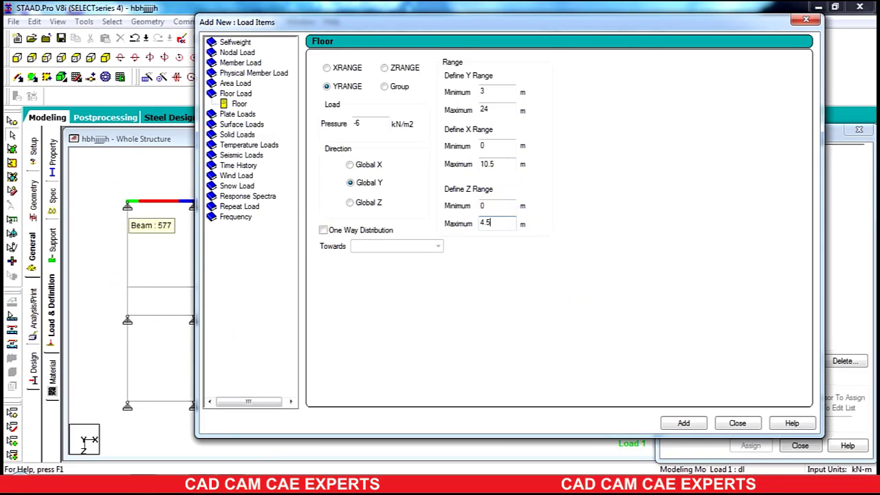
{"action": "left_click", "coordinate": [683, 424]}
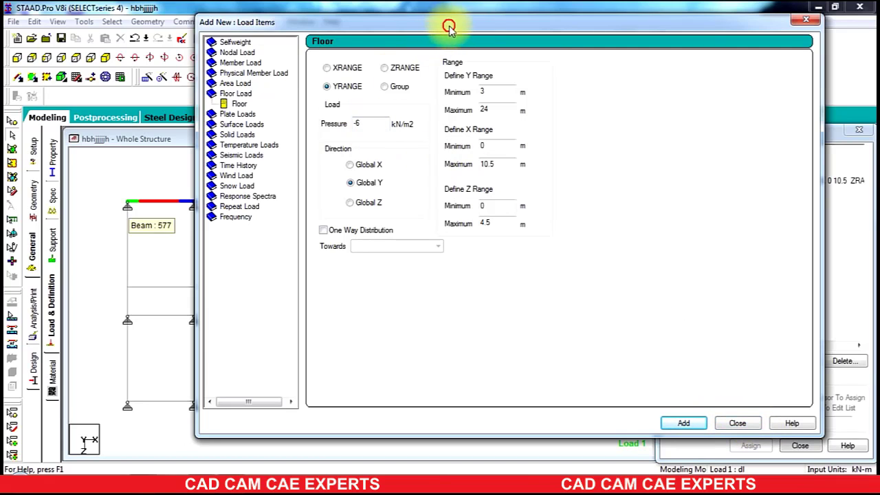
Step: Add a second -6 kN/m2 floor load with X range 0 to 11 m and Z range 6 to 10.5 m
{"action": "left_click_drag", "start_coordinate": [448, 26], "coordinate": [507, 27]}
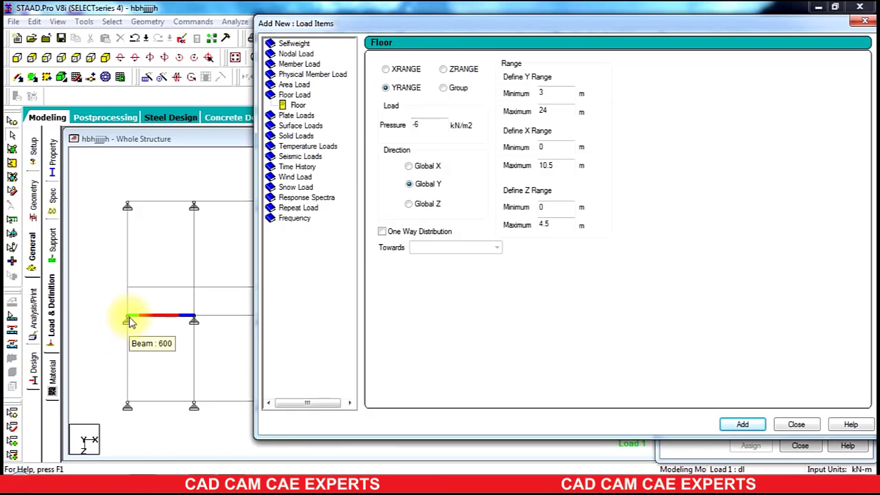
{"action": "left_click_drag", "start_coordinate": [516, 21], "coordinate": [667, 19]}
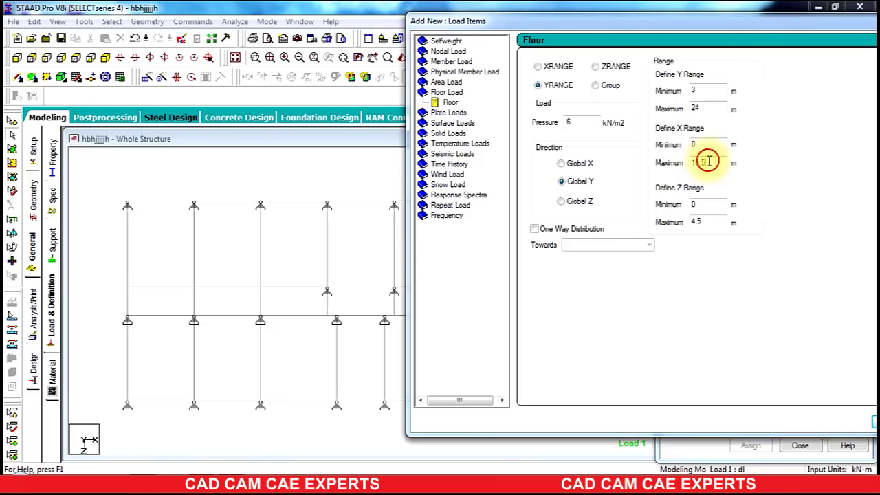
{"action": "left_click_drag", "start_coordinate": [708, 161], "coordinate": [679, 169]}
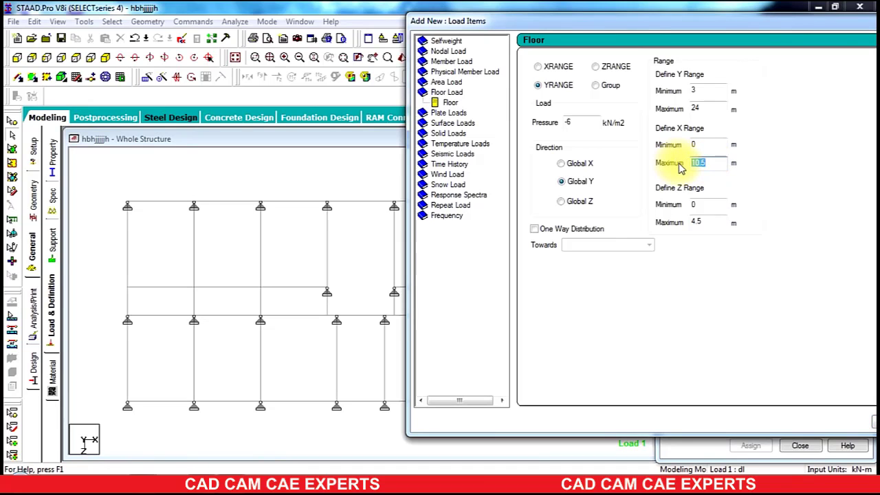
{"action": "type", "text": "11"}
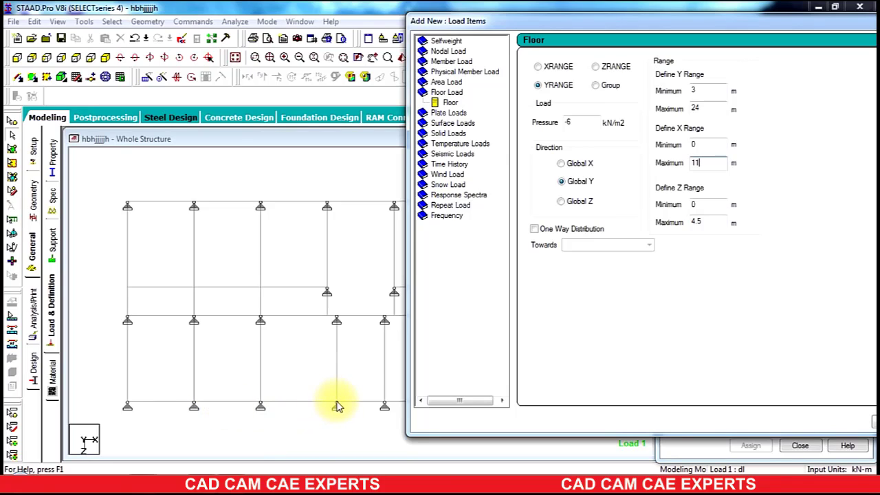
{"action": "double_click", "coordinate": [713, 206]}
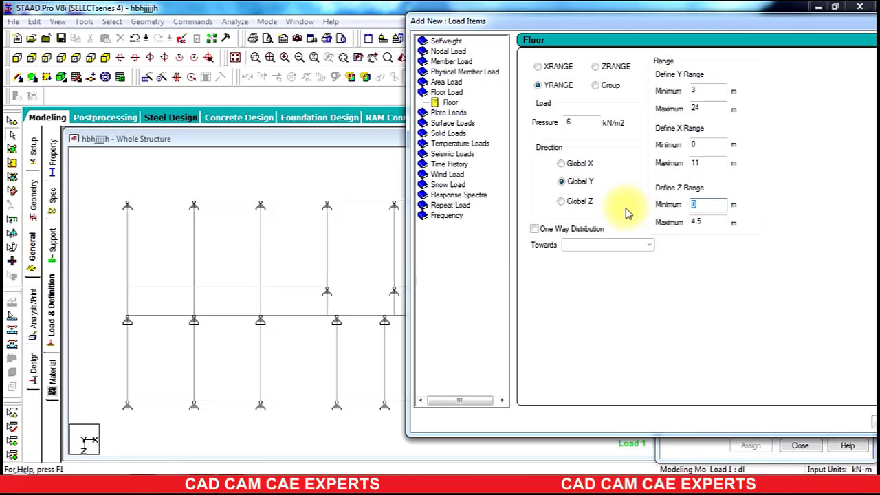
{"action": "type", "text": "6"}
{"action": "double_click", "coordinate": [697, 222]}
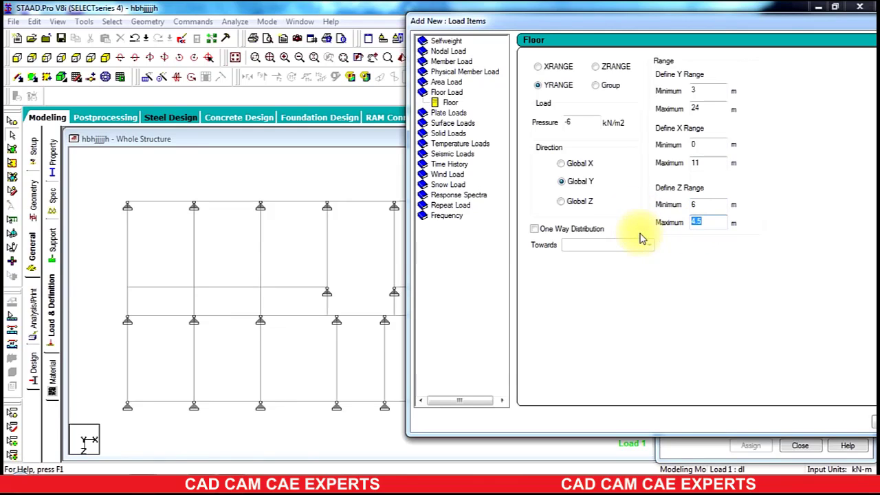
{"action": "type", "text": "10.5"}
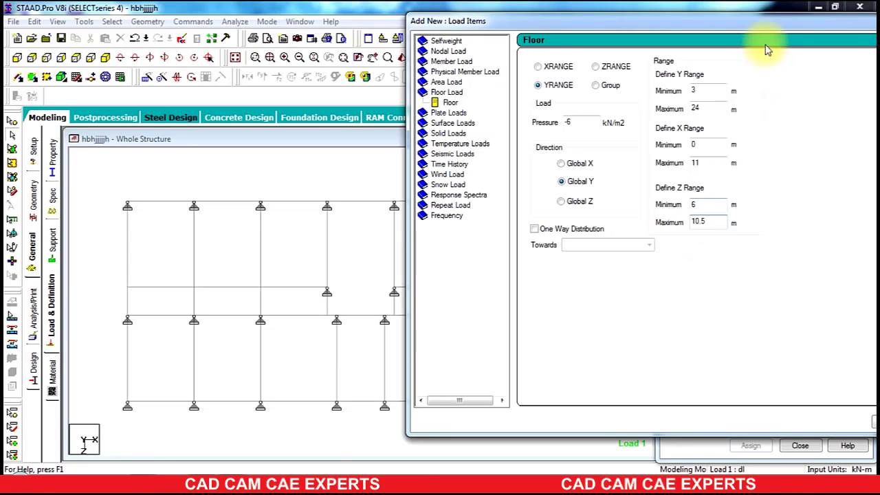
{"action": "left_click_drag", "start_coordinate": [730, 21], "coordinate": [475, 270]}
{"action": "left_click", "coordinate": [562, 429]}
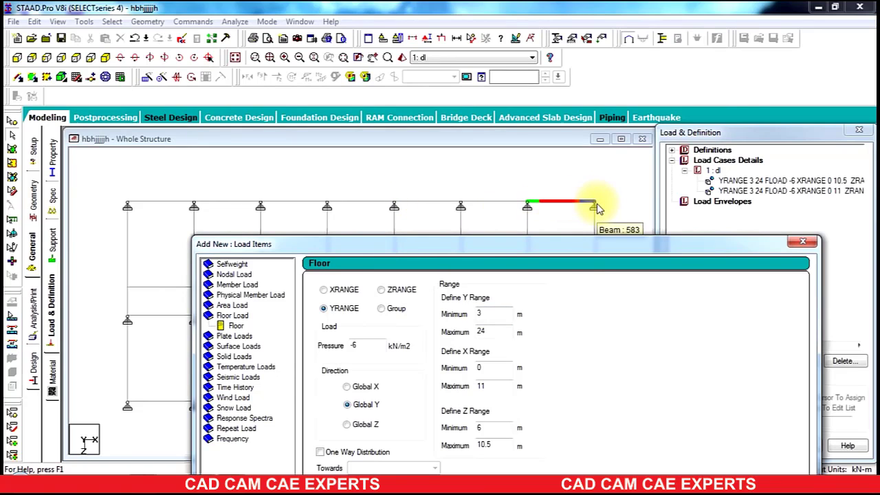
Step: Add a third -6 kN/m2 floor load with X range 14 to 24.5 m and Z range 0 to 4.5 m
{"action": "double_click", "coordinate": [499, 367]}
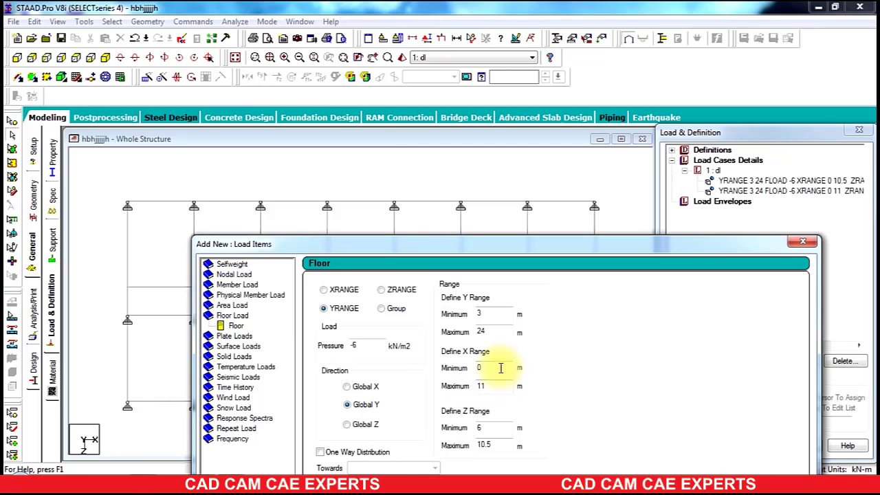
{"action": "type", "text": "14"}
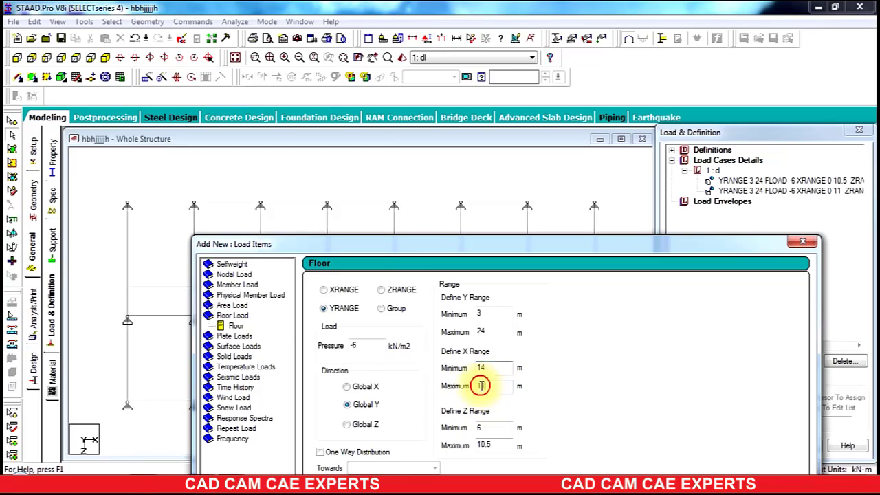
{"action": "double_click", "coordinate": [481, 386]}
{"action": "type", "text": "24"}
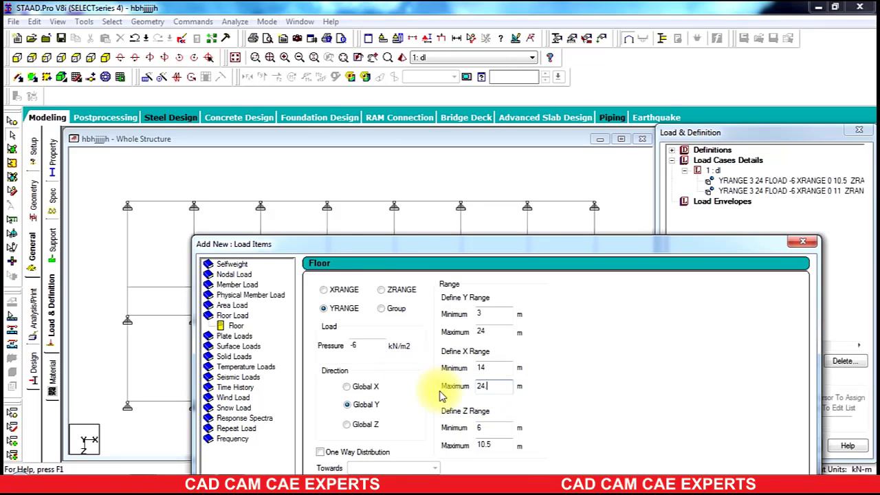
{"action": "type", "text": ".5"}
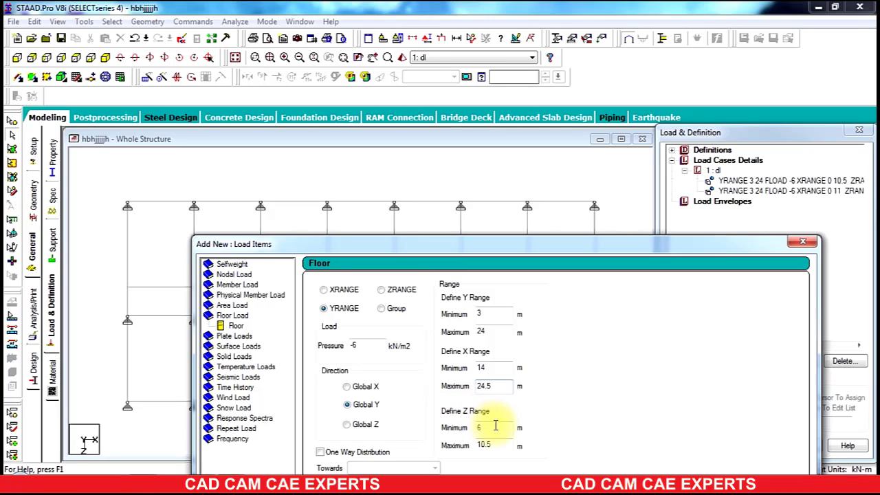
{"action": "double_click", "coordinate": [495, 427]}
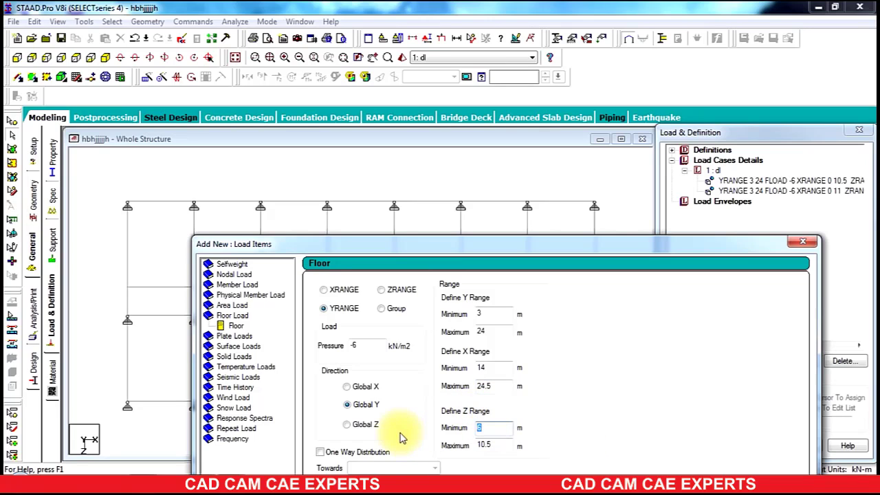
{"action": "type", "text": "0"}
{"action": "left_click_drag", "start_coordinate": [504, 446], "coordinate": [376, 445]}
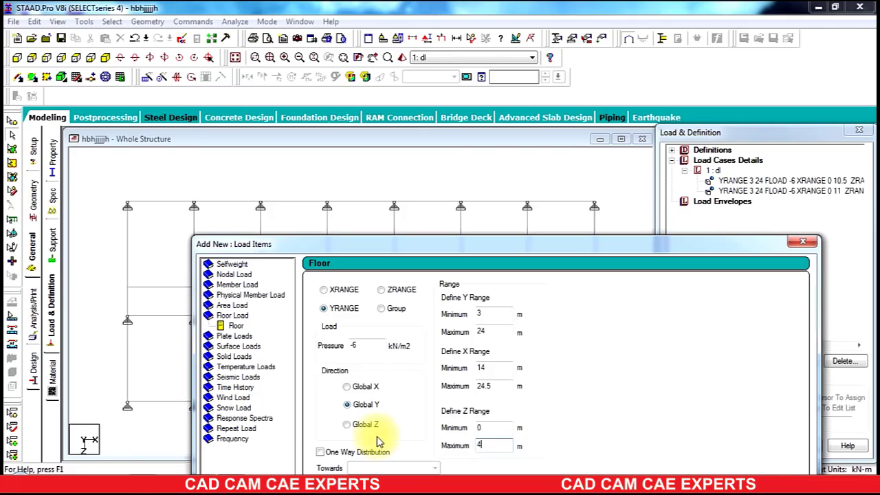
{"action": "type", "text": "4.5"}
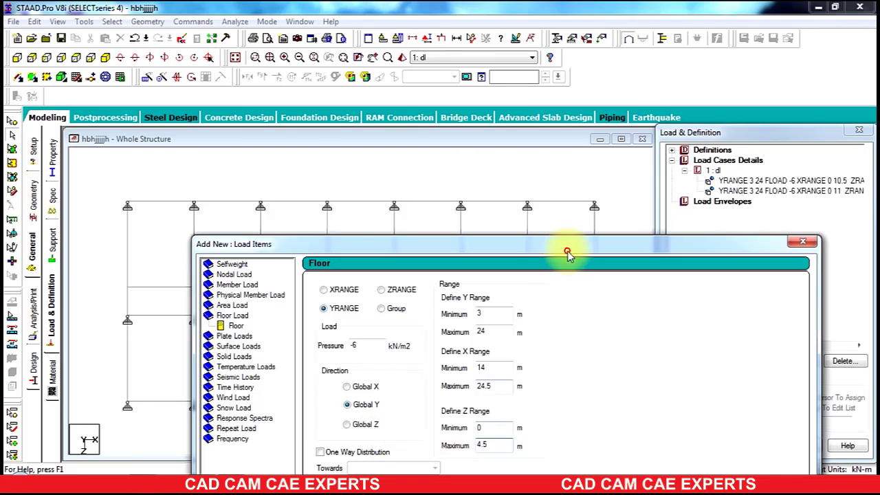
{"action": "left_click_drag", "start_coordinate": [565, 247], "coordinate": [560, 27]}
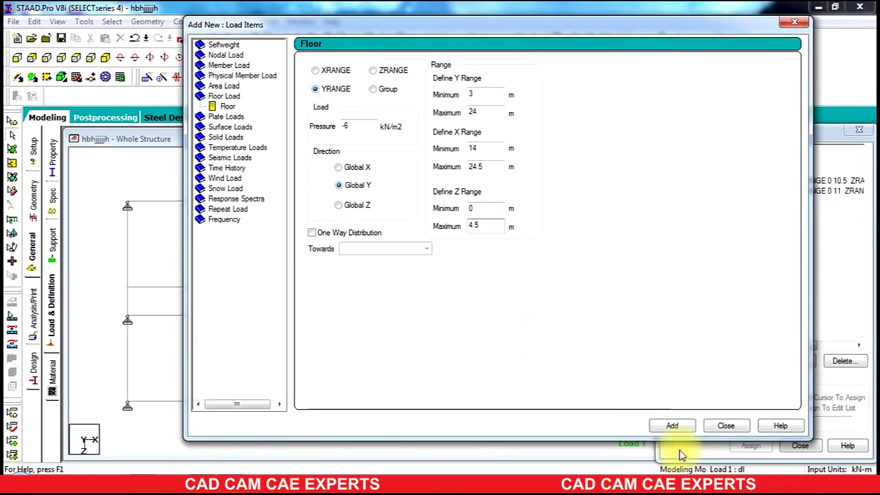
{"action": "left_click", "coordinate": [680, 426]}
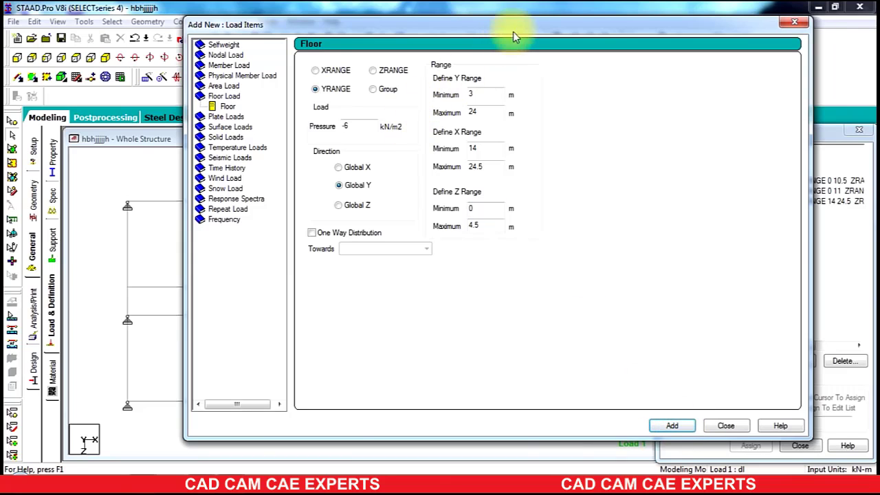
Step: Add a fourth -6 kN/m2 floor load with X range 13.5 to 24.5 m and Z range 6 to 10.5 m
{"action": "left_click_drag", "start_coordinate": [498, 28], "coordinate": [509, 60]}
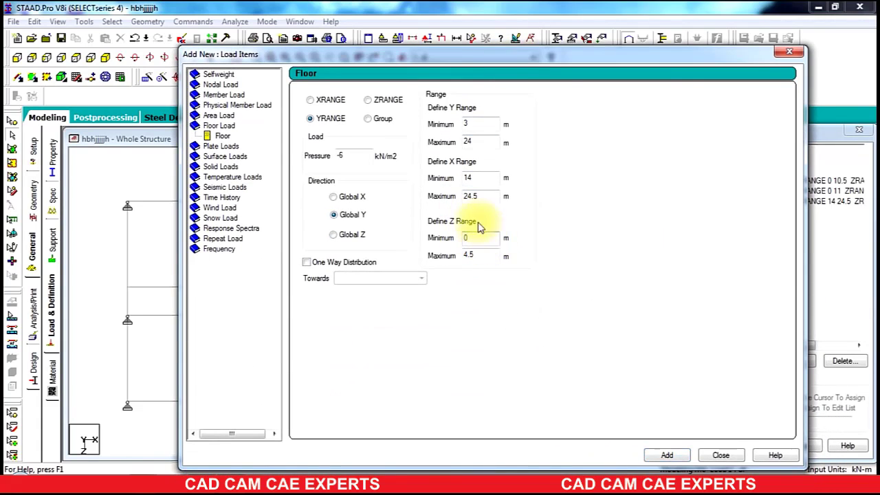
{"action": "left_click", "coordinate": [481, 178]}
{"action": "double_click", "coordinate": [481, 178]}
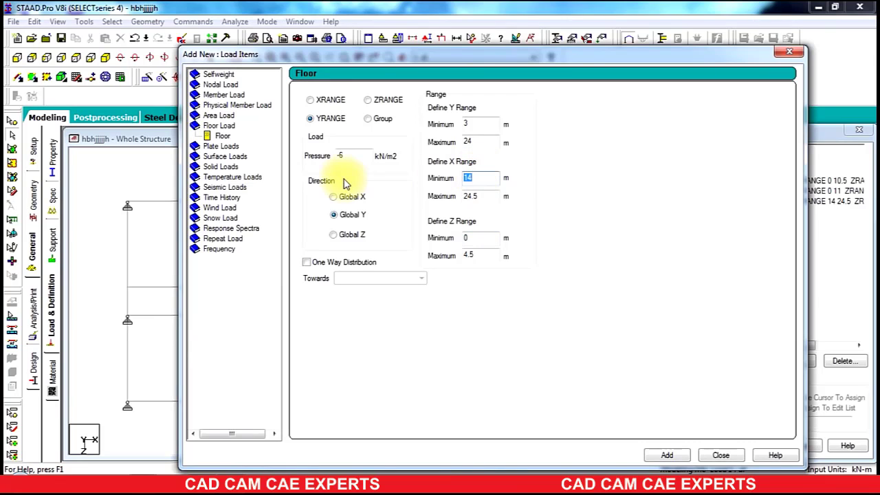
{"action": "type", "text": "13.5"}
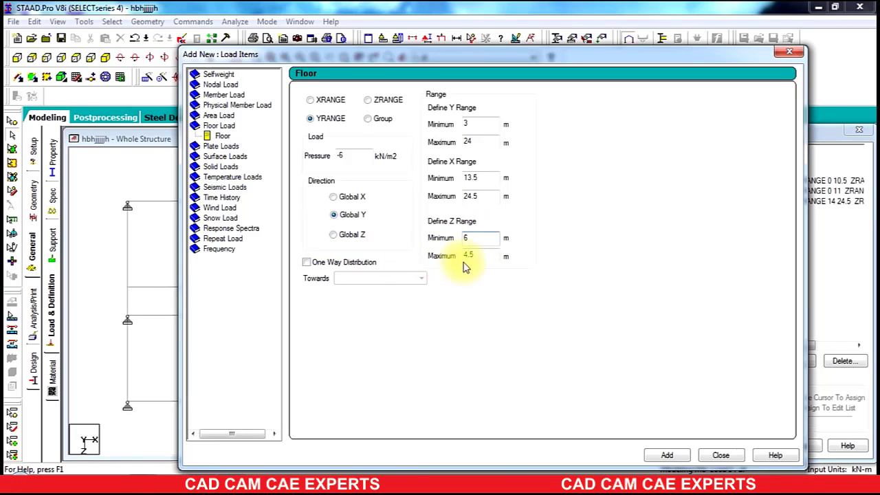
{"action": "type", "text": "6"}
{"action": "key", "text": "Tab"}
{"action": "type", "text": "10"}
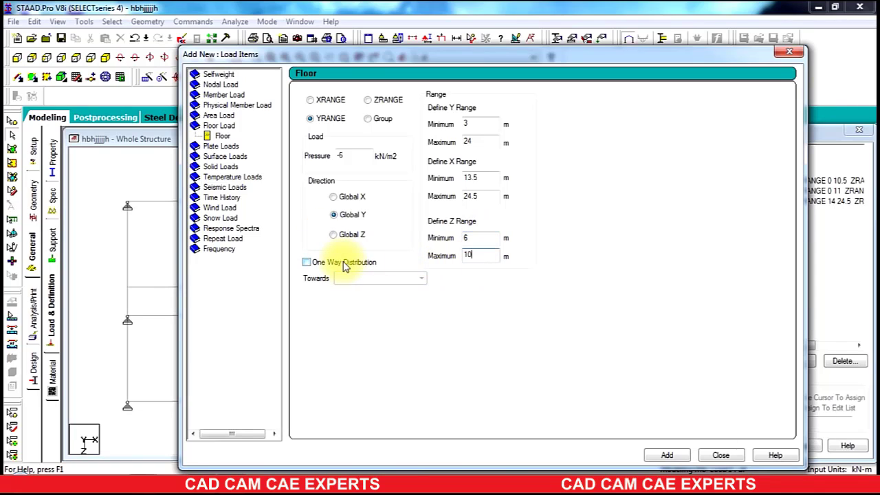
{"action": "type", "text": ".5"}
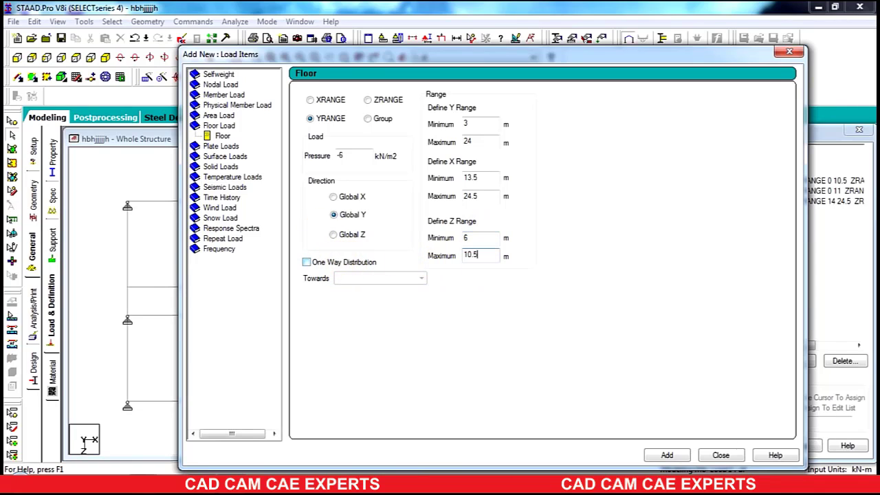
{"action": "left_click", "coordinate": [666, 456]}
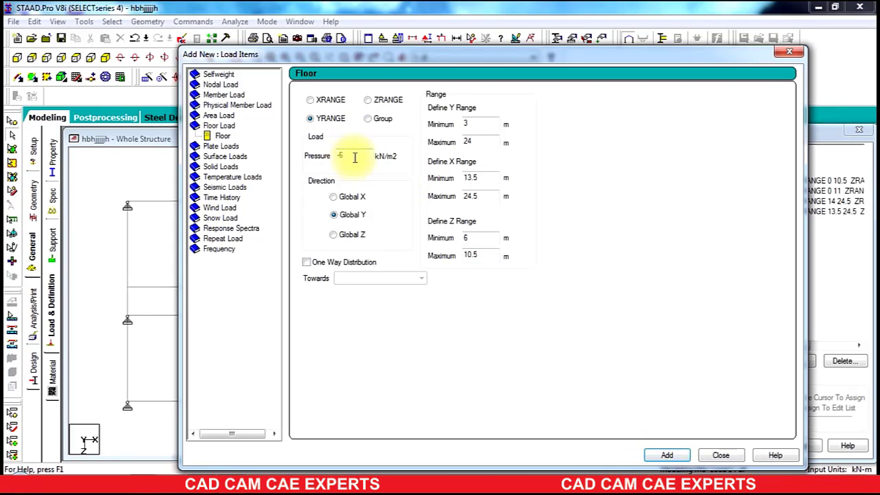
Step: Add a fifth floor load of -7 kN/m2 with X range 0 to 10.5 m and Z range 4.5 to 6 m
{"action": "left_click_drag", "start_coordinate": [358, 156], "coordinate": [294, 173]}
{"action": "type", "text": "-"}
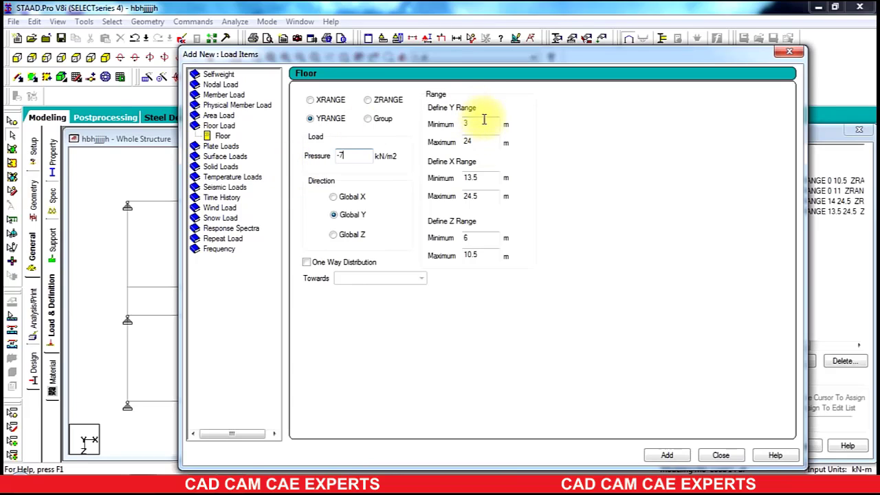
{"action": "double_click", "coordinate": [487, 176]}
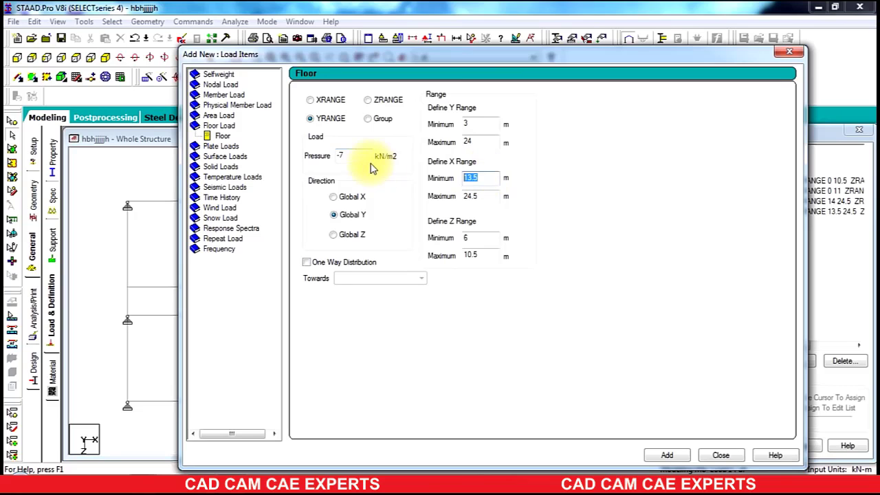
{"action": "type", "text": "0"}
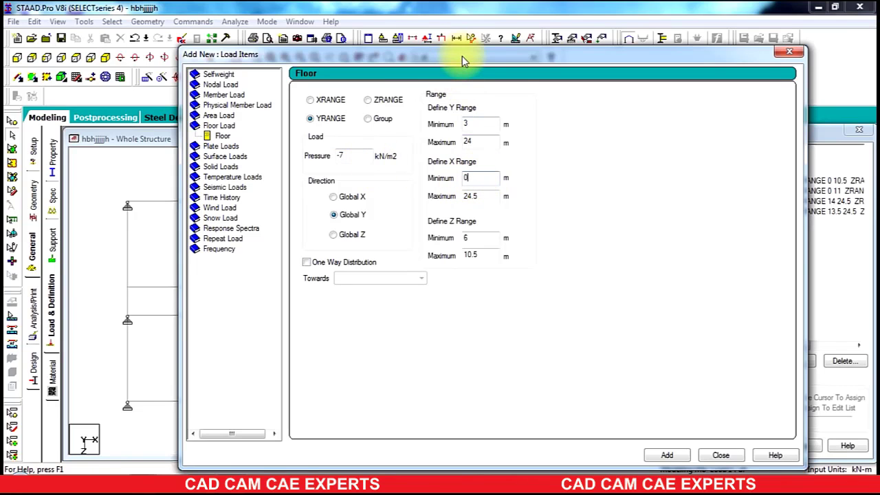
{"action": "left_click_drag", "start_coordinate": [461, 56], "coordinate": [509, 53]}
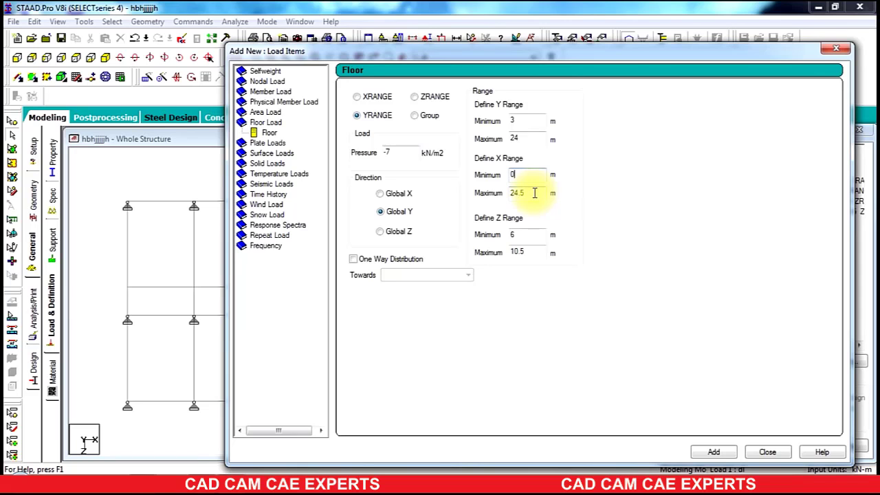
{"action": "left_click_drag", "start_coordinate": [476, 55], "coordinate": [689, 44]}
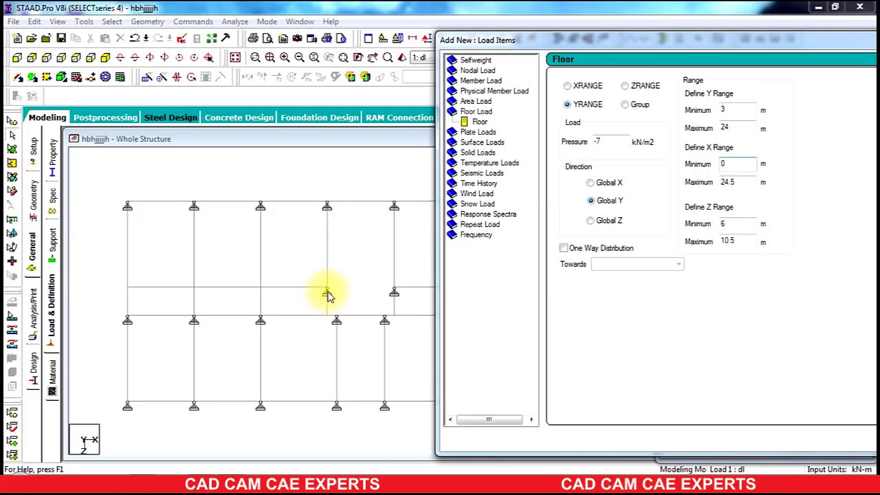
{"action": "left_click_drag", "start_coordinate": [598, 40], "coordinate": [297, 55]}
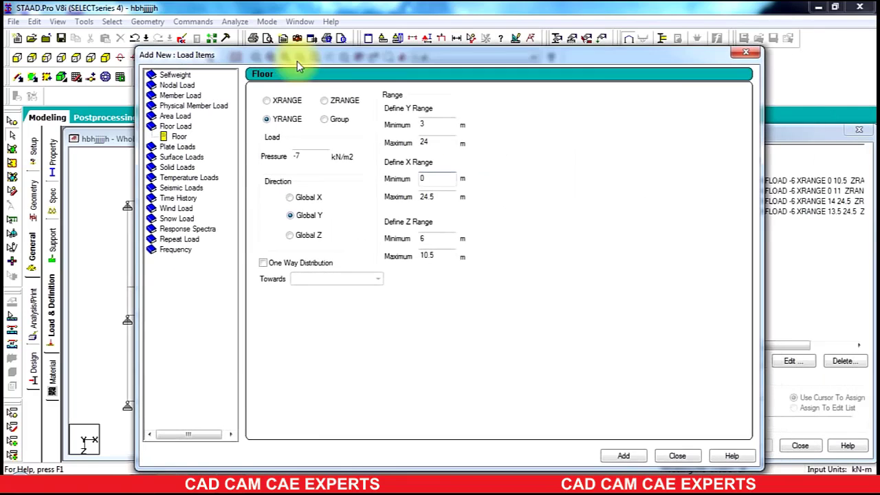
{"action": "key", "text": "Tab"}
{"action": "type", "text": "1"}
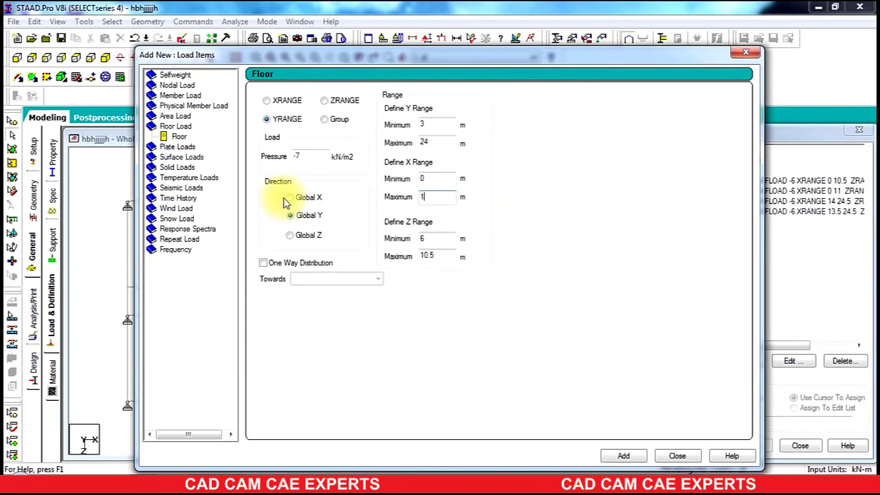
{"action": "type", "text": "0.5"}
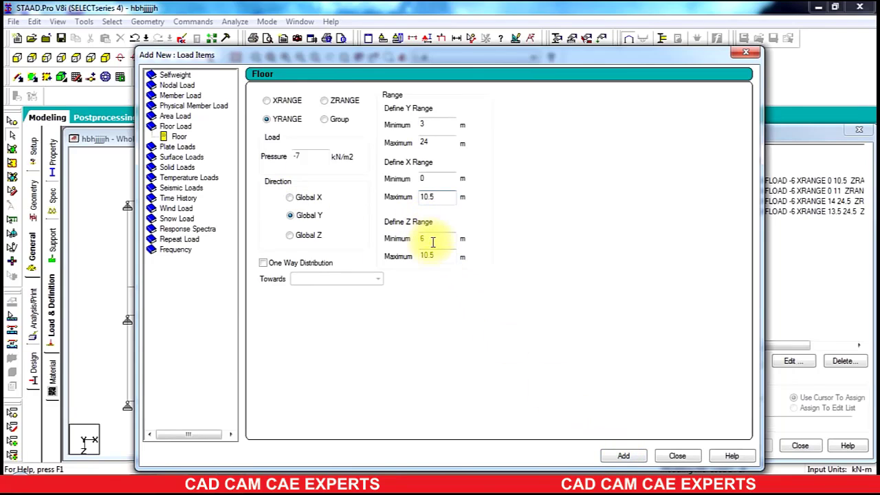
{"action": "key", "text": "Tab"}
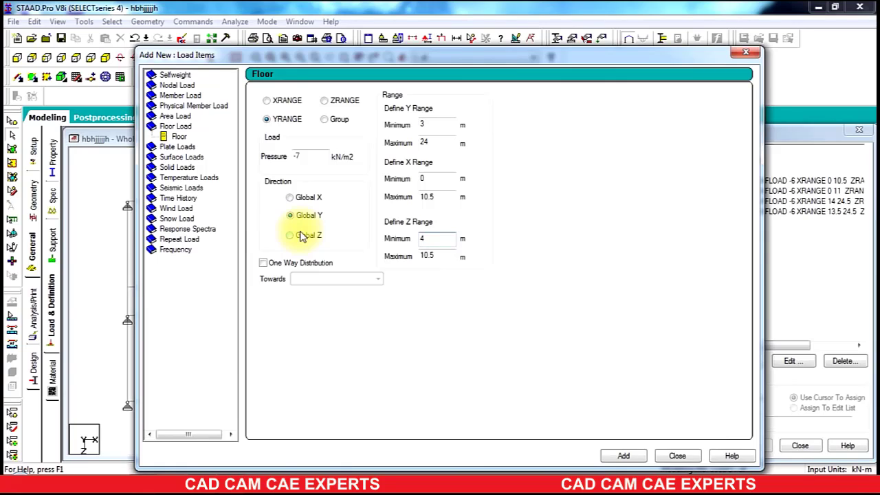
{"action": "type", "text": "4.5"}
{"action": "key", "text": "Tab"}
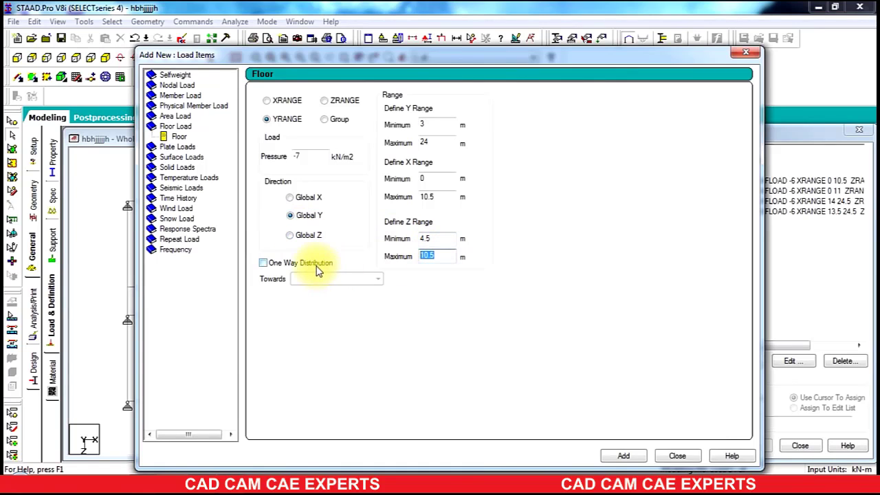
{"action": "type", "text": "6"}
{"action": "left_click", "coordinate": [623, 456]}
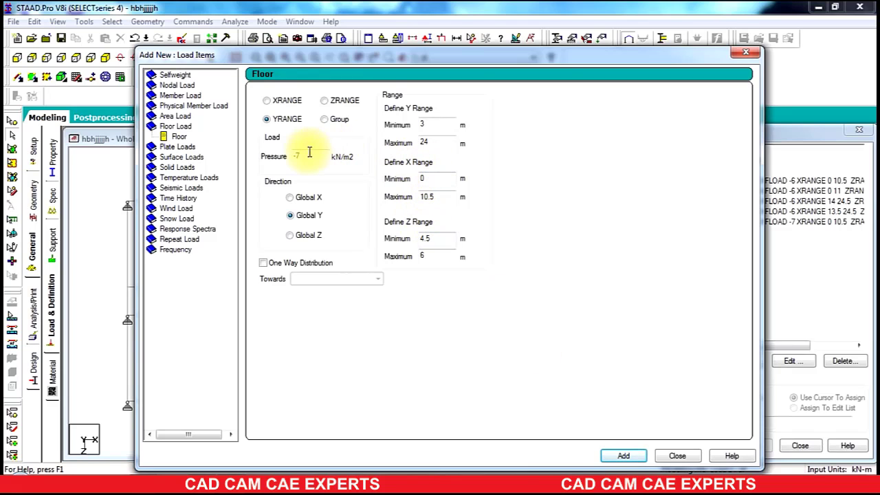
Step: Add a sixth -7 kN/m2 floor load with X range 14 to 24.5 m and Z range 4.5 to 6 m
{"action": "left_click_drag", "start_coordinate": [387, 55], "coordinate": [77, 358]}
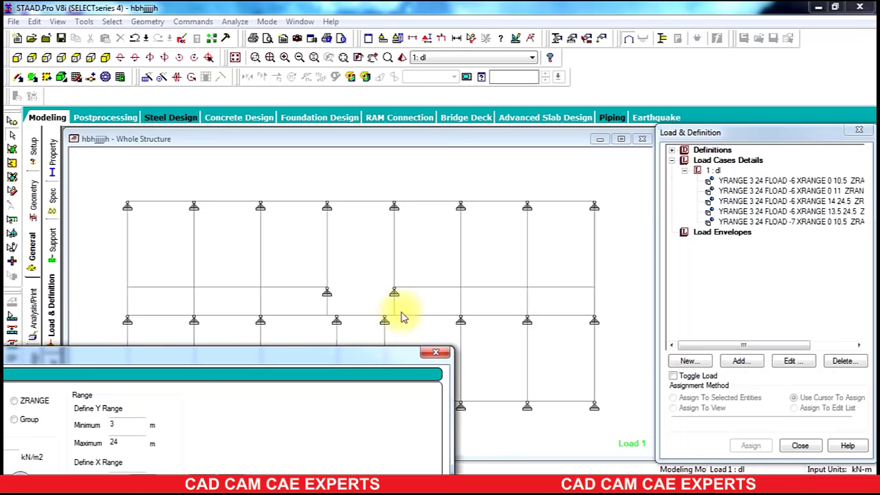
{"action": "left_click_drag", "start_coordinate": [203, 356], "coordinate": [481, 52]}
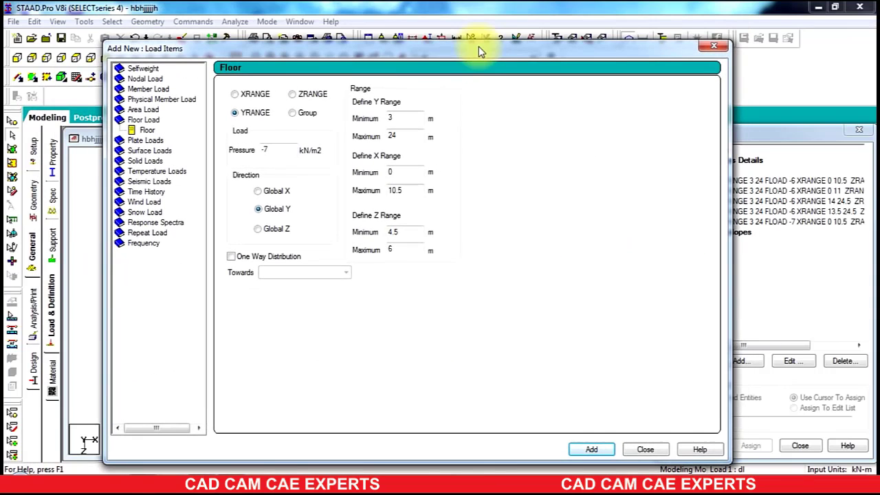
{"action": "double_click", "coordinate": [398, 172]}
{"action": "type", "text": "1"}
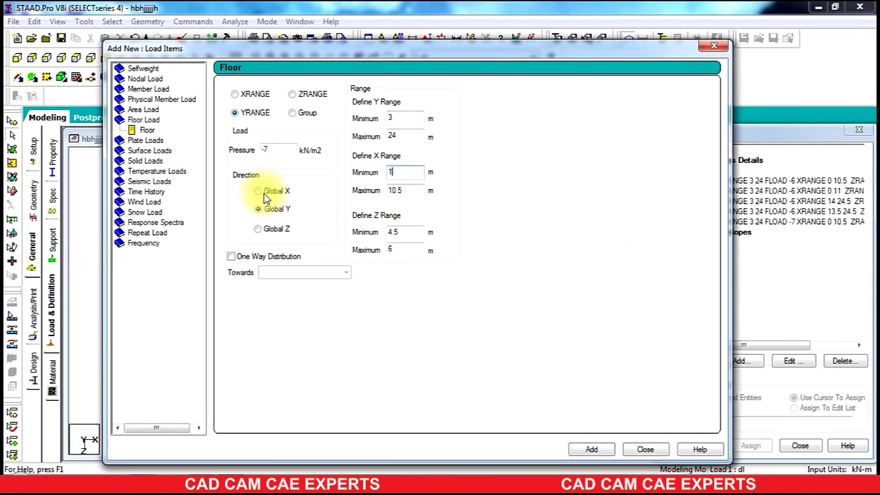
{"action": "type", "text": "4"}
{"action": "double_click", "coordinate": [395, 190]}
{"action": "type", "text": "24"}
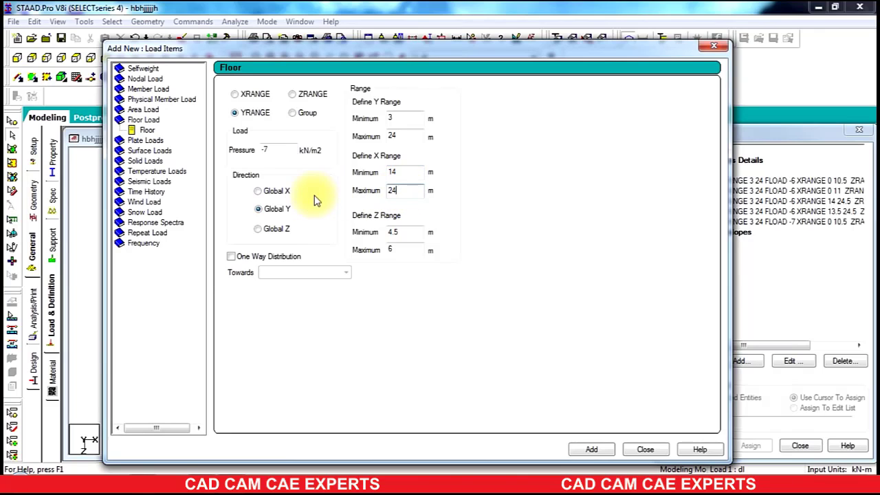
{"action": "type", "text": ".5"}
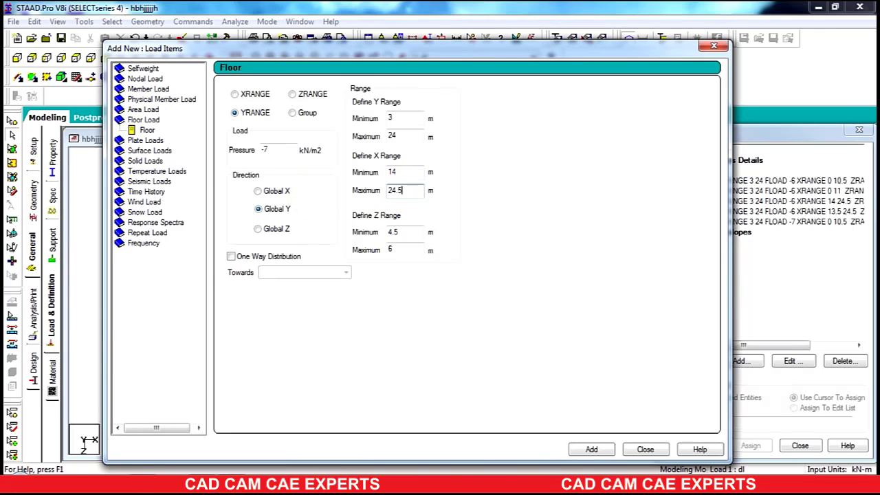
{"action": "left_click", "coordinate": [405, 231]}
{"action": "left_click", "coordinate": [587, 448]}
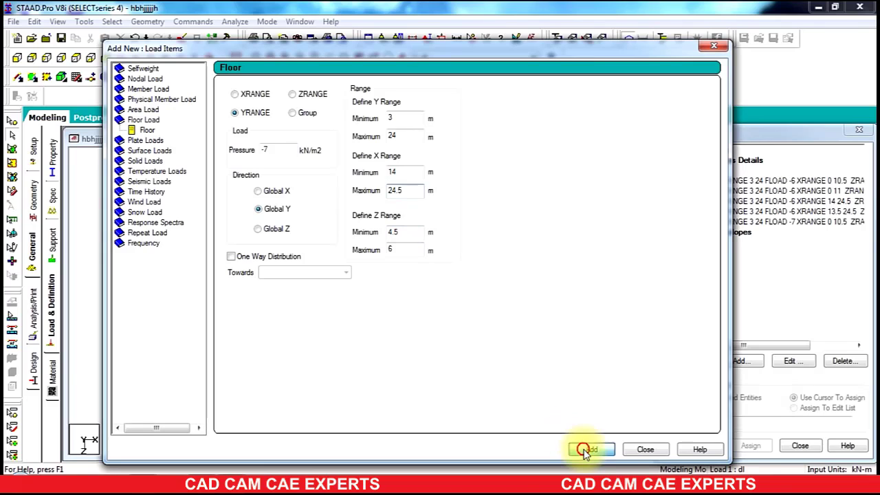
Step: Add a seventh floor load of -8 kN/m2 with X range 10.5 to 14 m and Z range 0 to 6 m, then close the dialog
{"action": "double_click", "coordinate": [266, 150]}
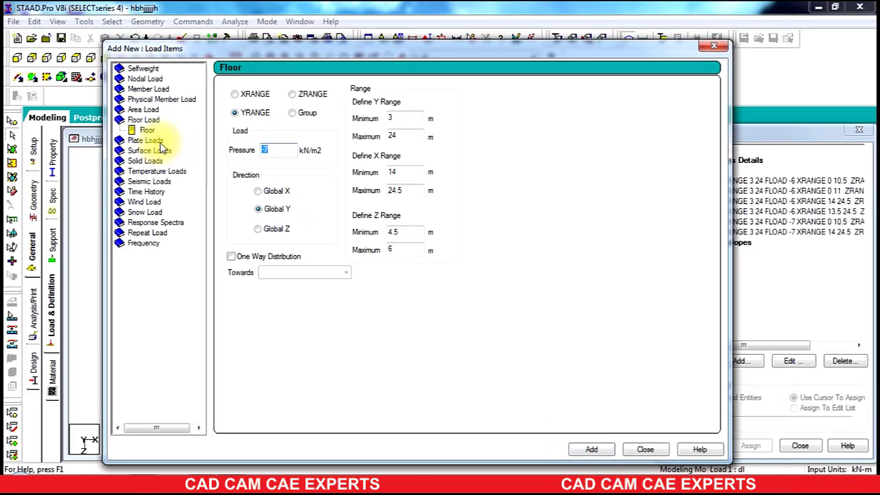
{"action": "type", "text": "-8"}
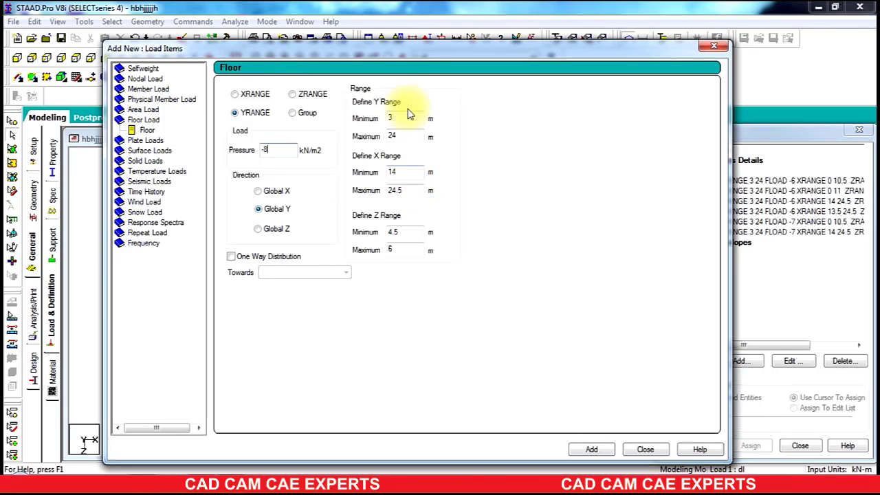
{"action": "left_click_drag", "start_coordinate": [416, 55], "coordinate": [389, 48]}
{"action": "double_click", "coordinate": [367, 169]}
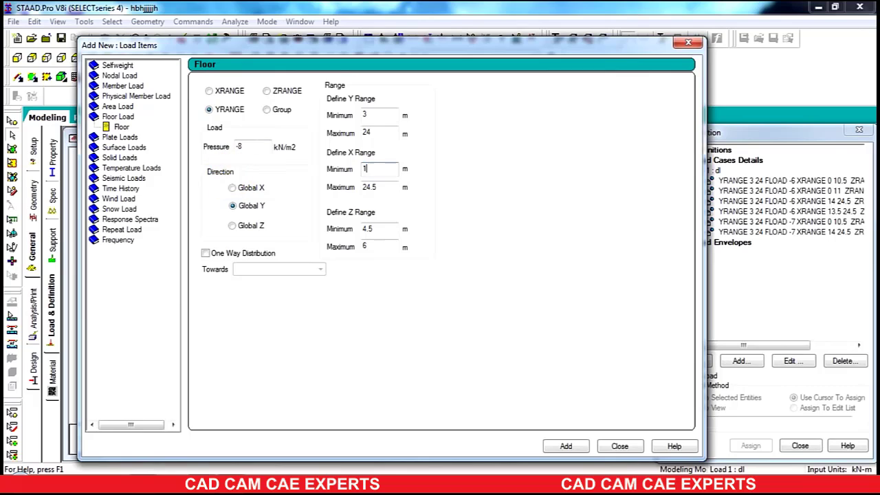
{"action": "type", "text": "10.5"}
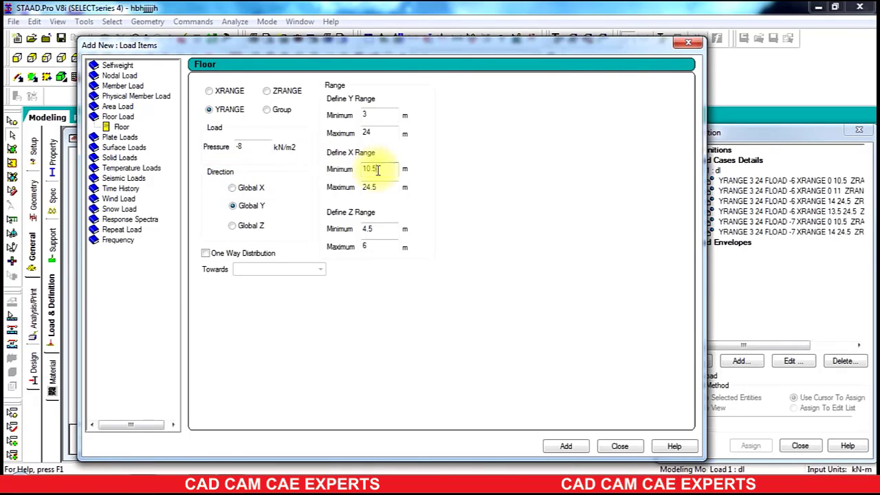
{"action": "left_click_drag", "start_coordinate": [392, 187], "coordinate": [270, 197]}
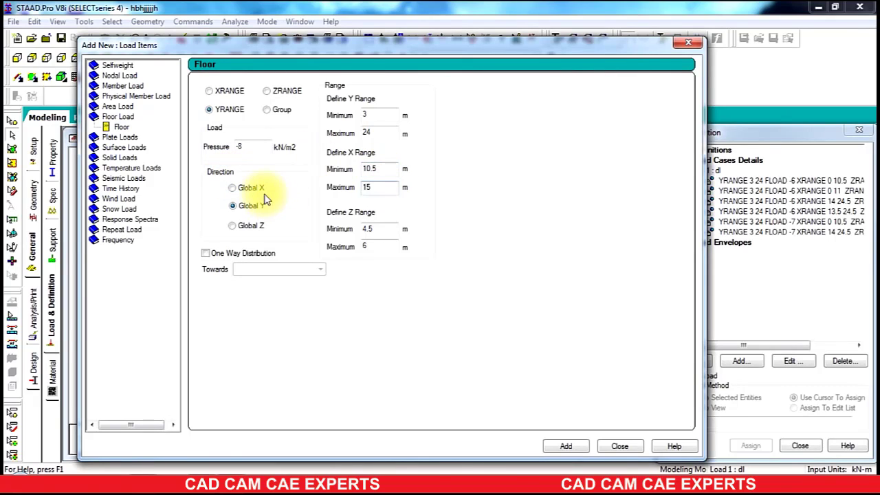
{"action": "left_click_drag", "start_coordinate": [351, 44], "coordinate": [326, 199]}
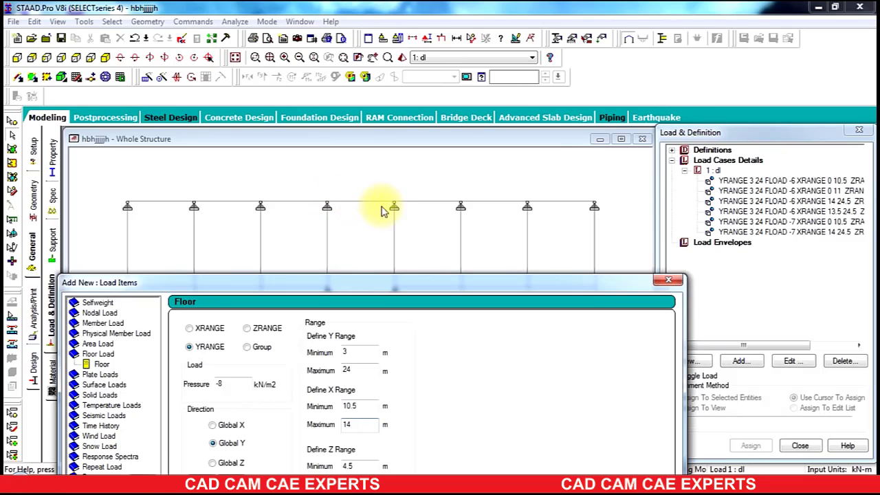
{"action": "left_click_drag", "start_coordinate": [401, 279], "coordinate": [411, 68]}
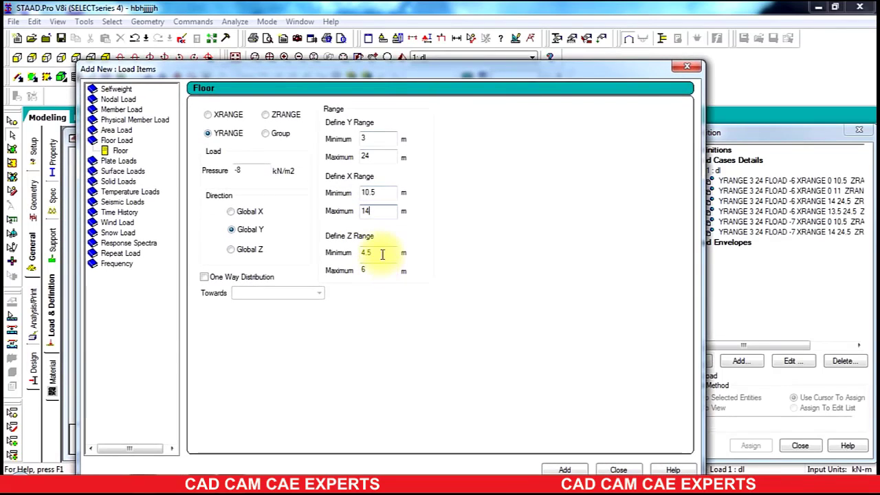
{"action": "double_click", "coordinate": [382, 254]}
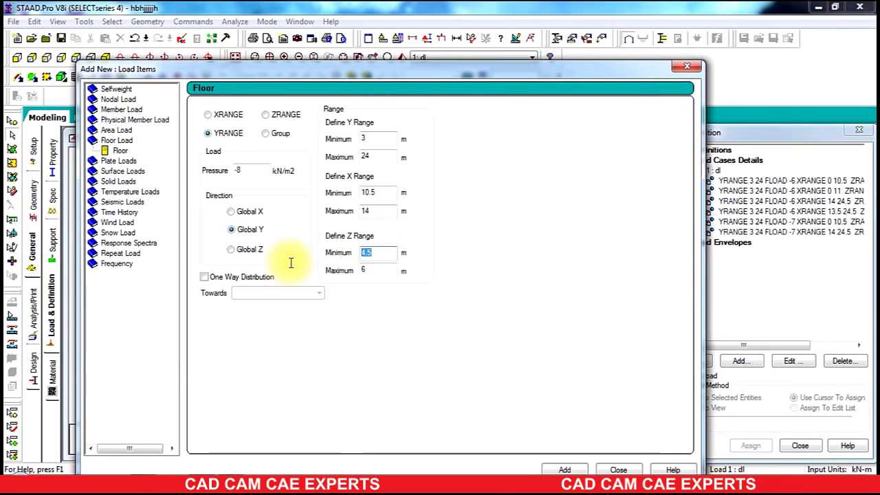
{"action": "double_click", "coordinate": [372, 269]}
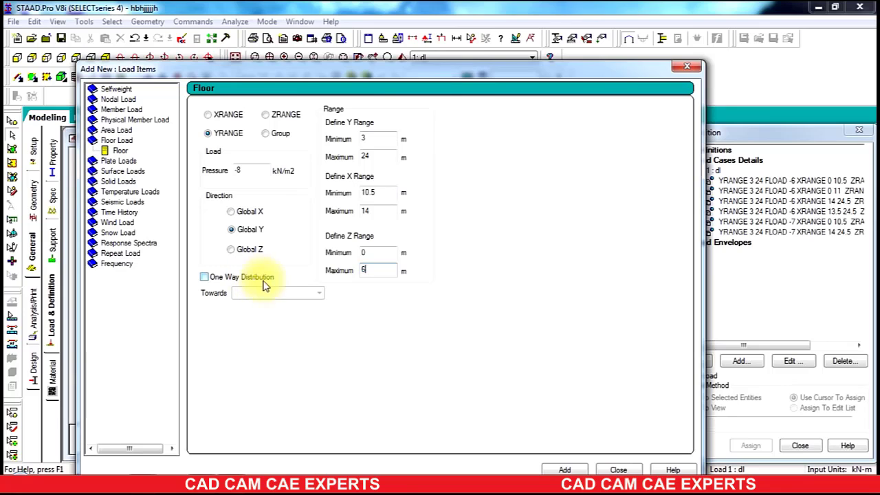
{"action": "left_click", "coordinate": [565, 470]}
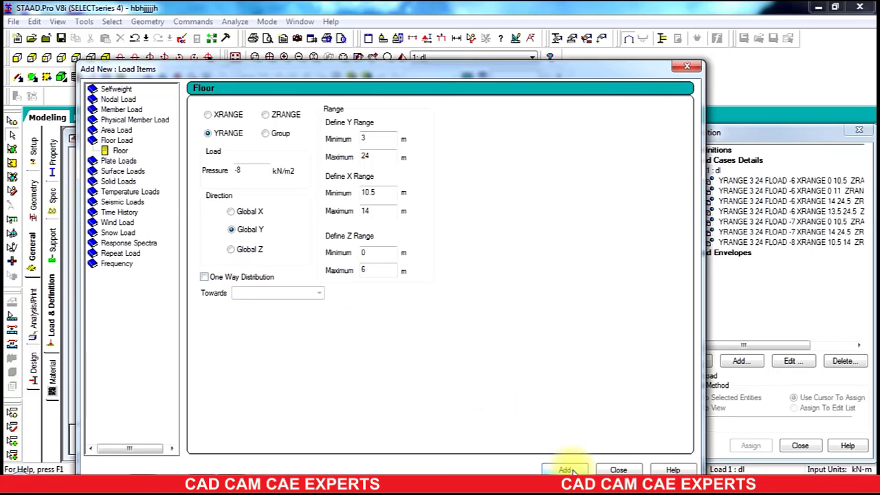
{"action": "left_click", "coordinate": [618, 469]}
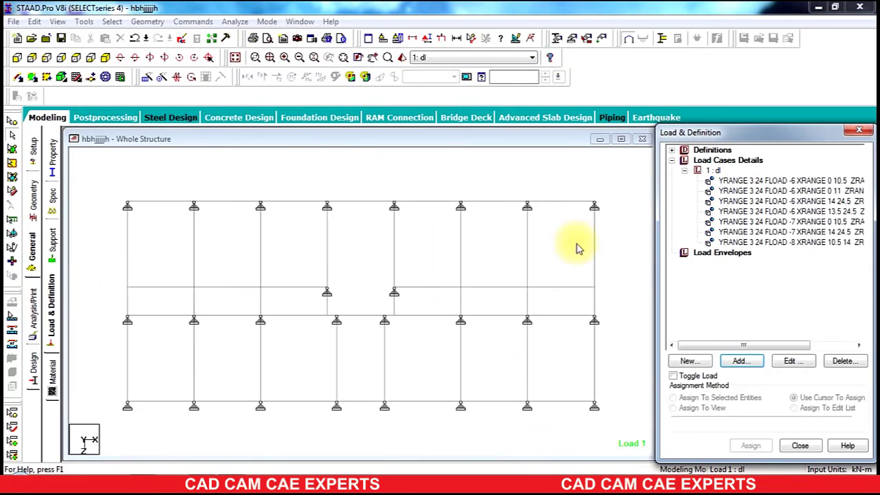
Step: Review each floor load item in the load case to check its distribution on the structure
{"action": "left_click", "coordinate": [756, 182]}
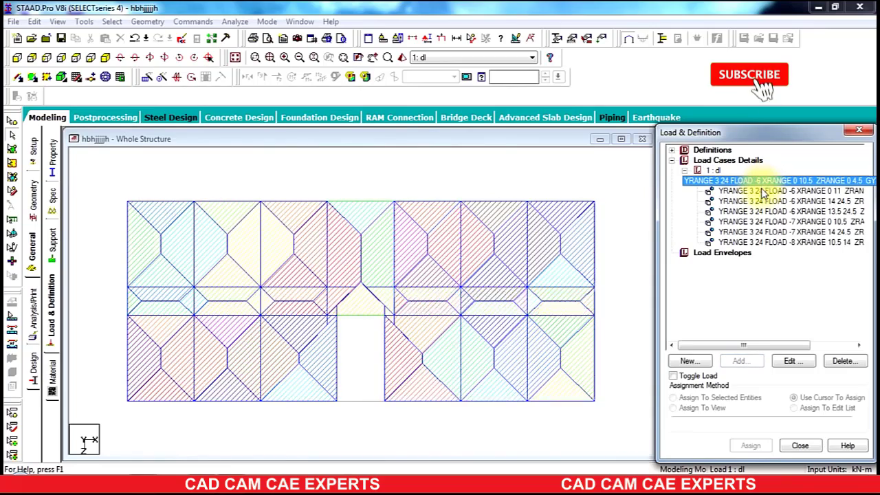
{"action": "left_click", "coordinate": [761, 191]}
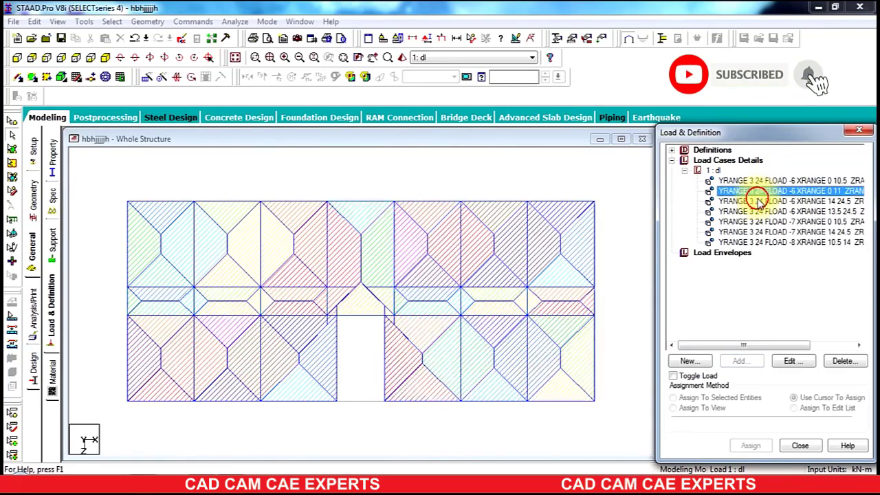
{"action": "left_click", "coordinate": [756, 201]}
{"action": "left_click", "coordinate": [756, 211]}
{"action": "left_click", "coordinate": [756, 221]}
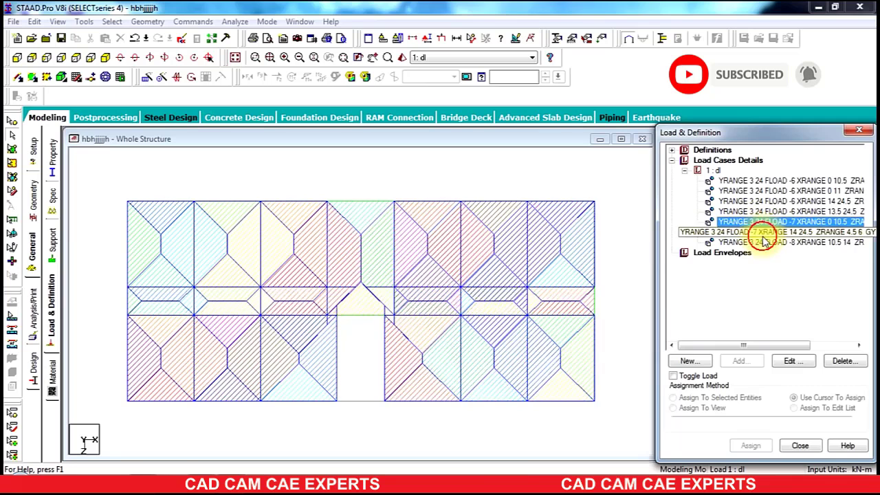
{"action": "left_click", "coordinate": [762, 231]}
{"action": "left_click", "coordinate": [763, 242]}
{"action": "left_click", "coordinate": [683, 172]}
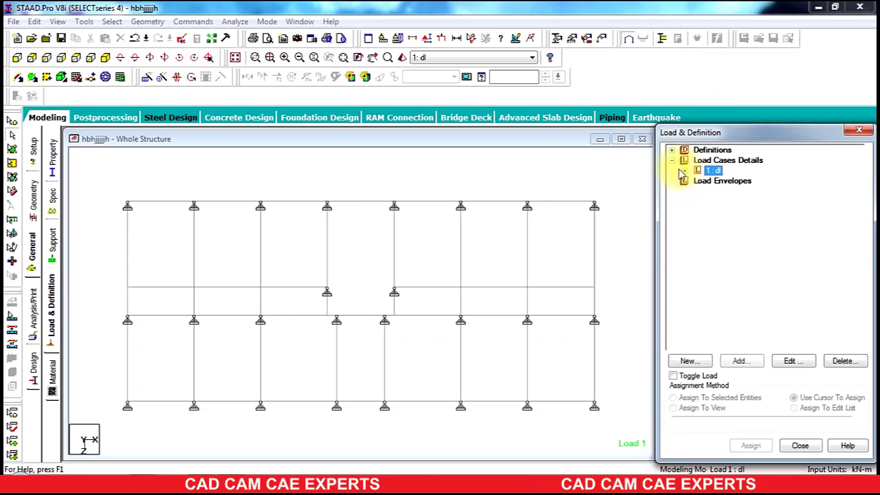
{"action": "left_click", "coordinate": [671, 161]}
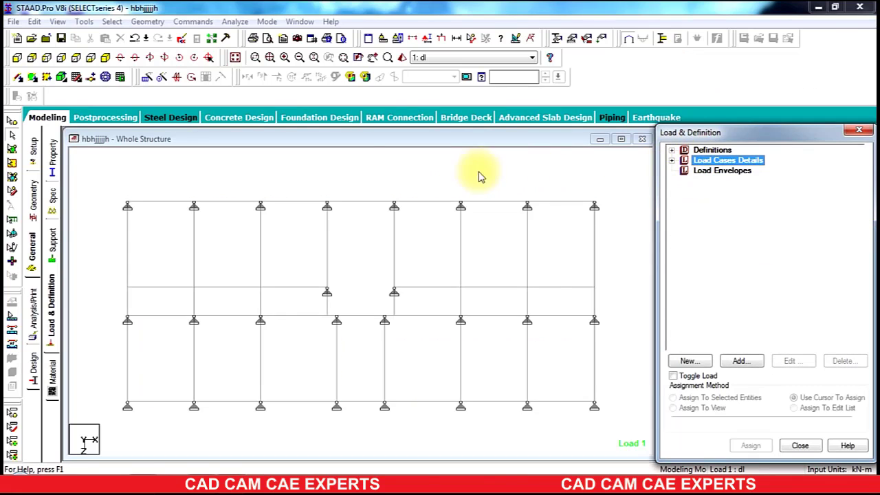
Step: Switch to concrete design and set the current design code to IS456
{"action": "left_click", "coordinate": [32, 371]}
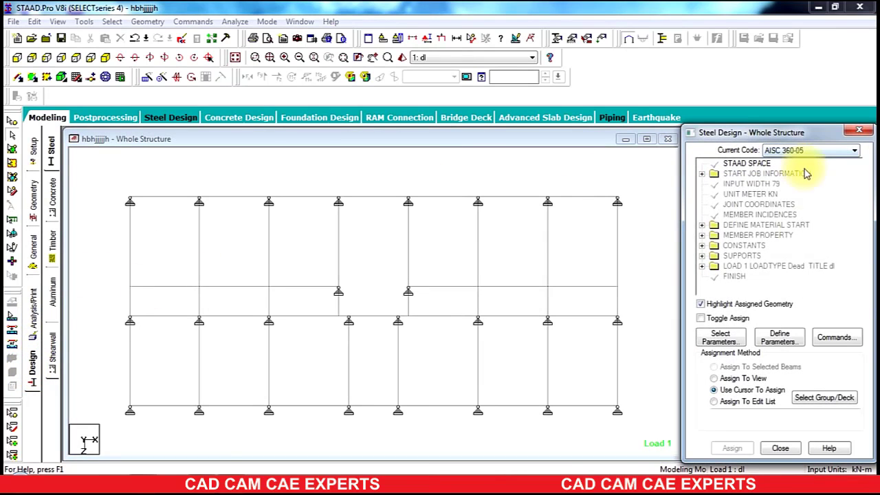
{"action": "left_click", "coordinate": [51, 210]}
{"action": "left_click", "coordinate": [775, 152]}
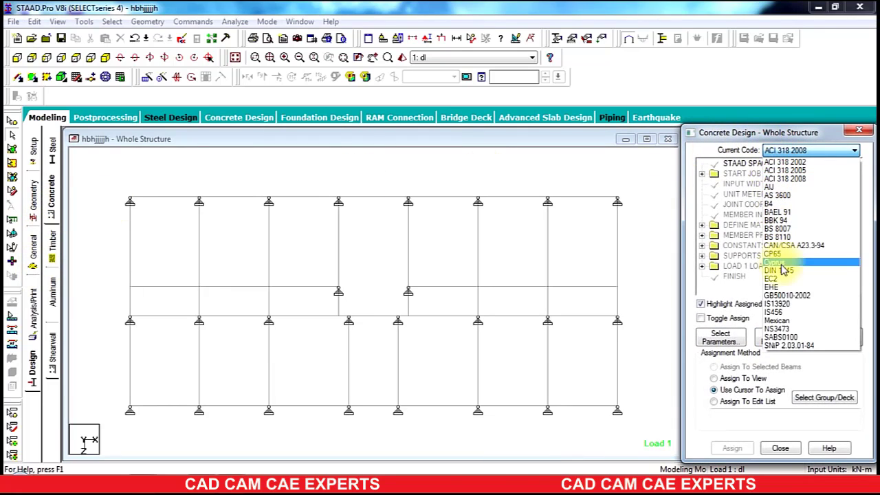
{"action": "left_click", "coordinate": [773, 311]}
Step: Define the FC parameter with a concrete compressive strength of 30000 kN/m2
{"action": "left_click", "coordinate": [771, 336]}
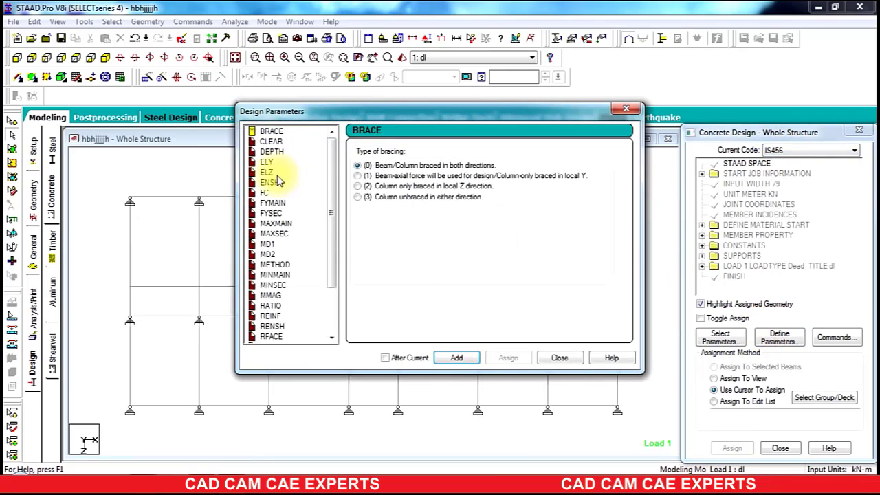
{"action": "left_click", "coordinate": [265, 193]}
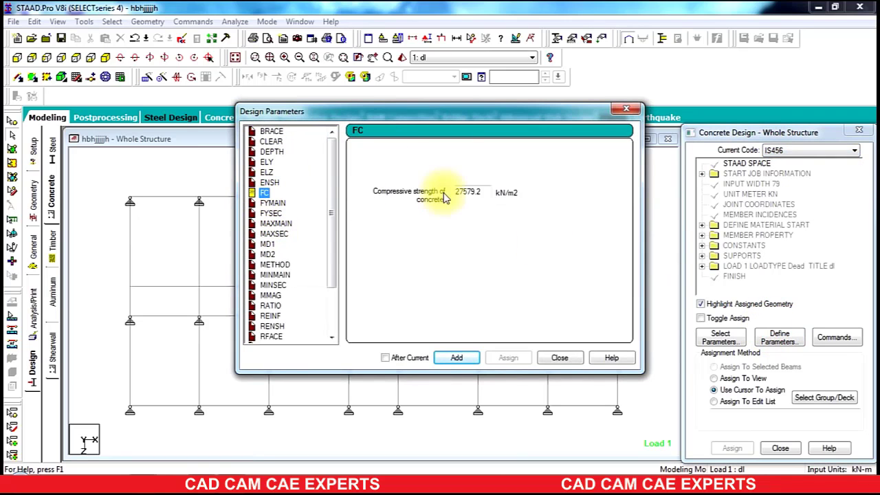
{"action": "double_click", "coordinate": [486, 192]}
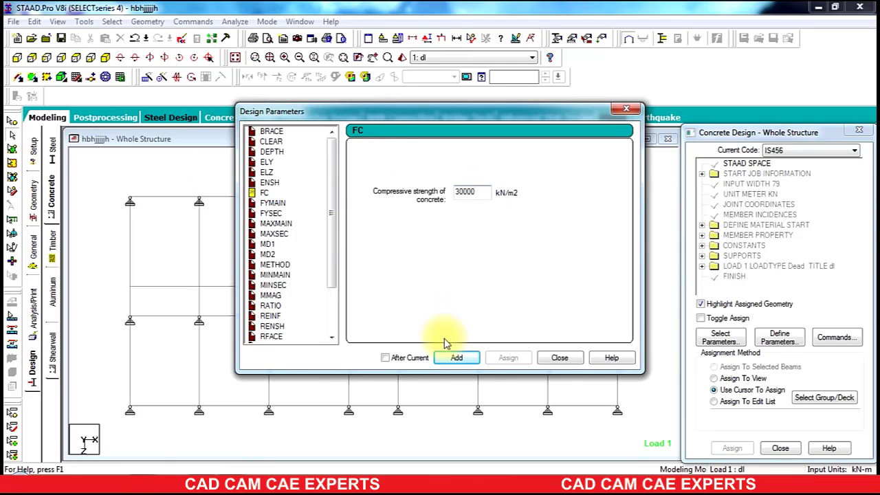
{"action": "left_click", "coordinate": [454, 360]}
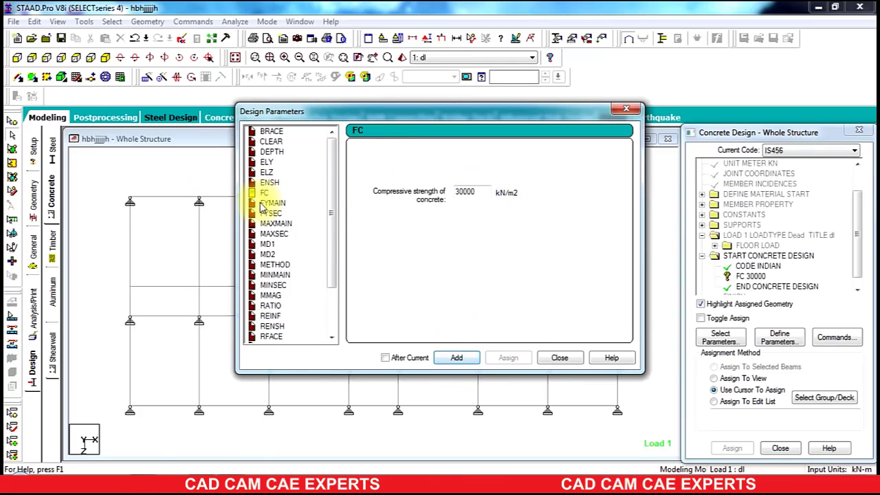
Step: Add the FYMAIN and FYSEC reinforcement yield strength parameters at 415000 kN/m2
{"action": "left_click", "coordinate": [268, 204]}
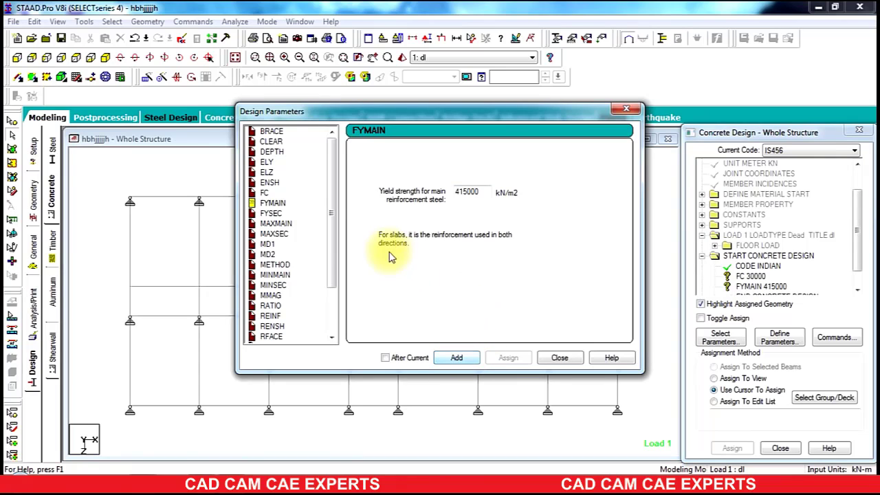
{"action": "left_click", "coordinate": [271, 213]}
{"action": "left_click_drag", "start_coordinate": [487, 193], "coordinate": [300, 225]}
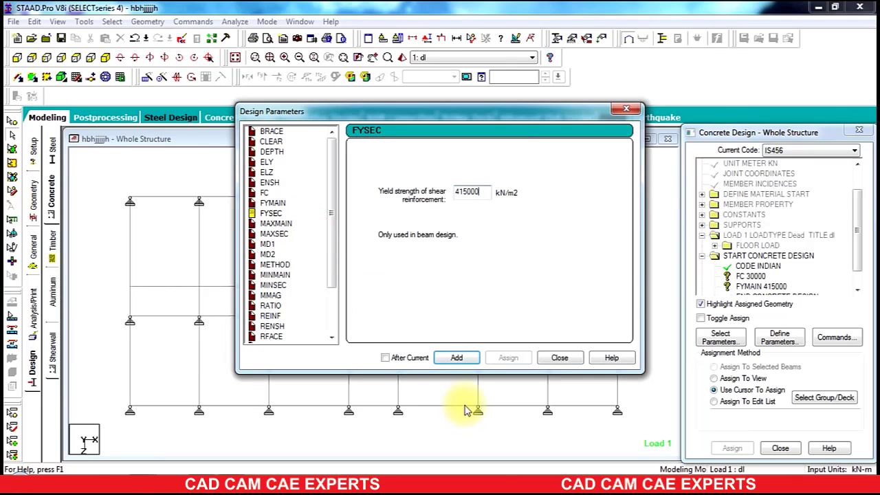
{"action": "left_click", "coordinate": [451, 358]}
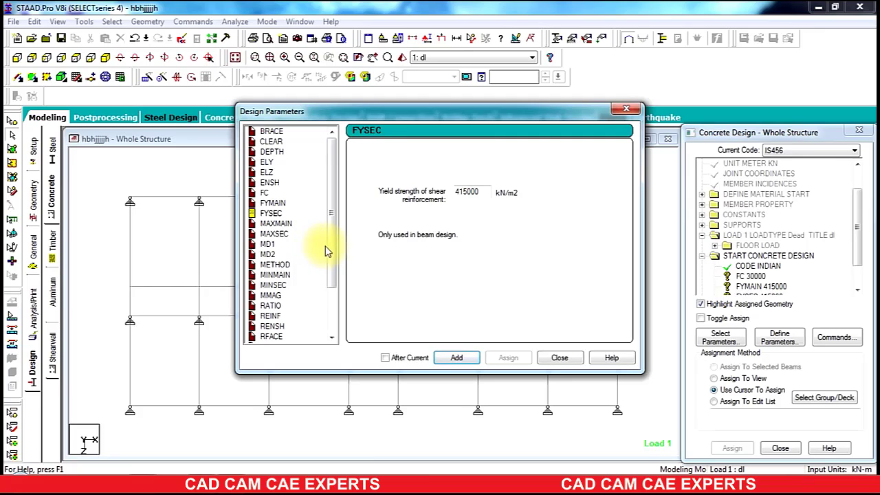
Step: Add the RATIO parameter with a maximum longitudinal reinforcement of 3 % and close the parameters dialog
{"action": "left_click_drag", "start_coordinate": [333, 249], "coordinate": [337, 309]}
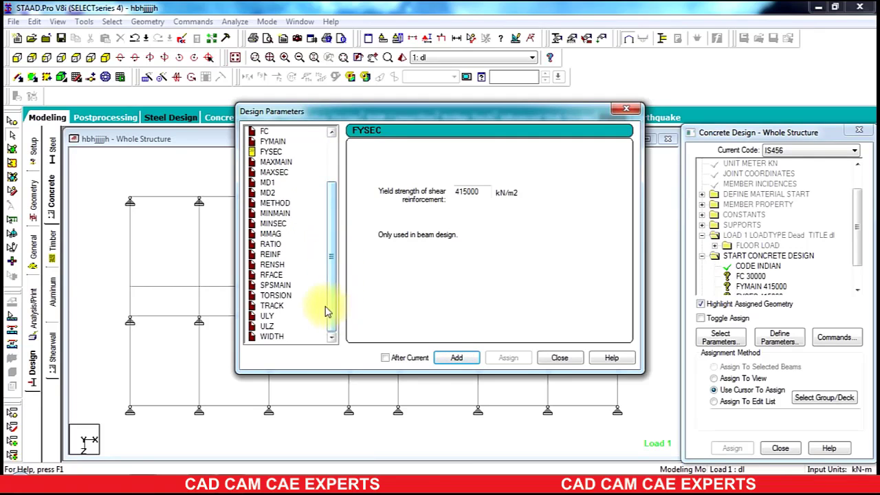
{"action": "left_click", "coordinate": [270, 244]}
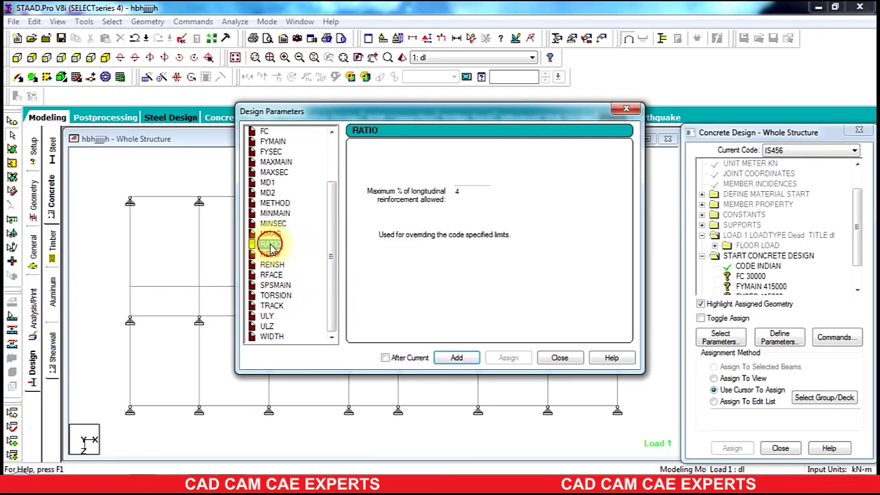
{"action": "left_click", "coordinate": [468, 191]}
{"action": "type", "text": "3"}
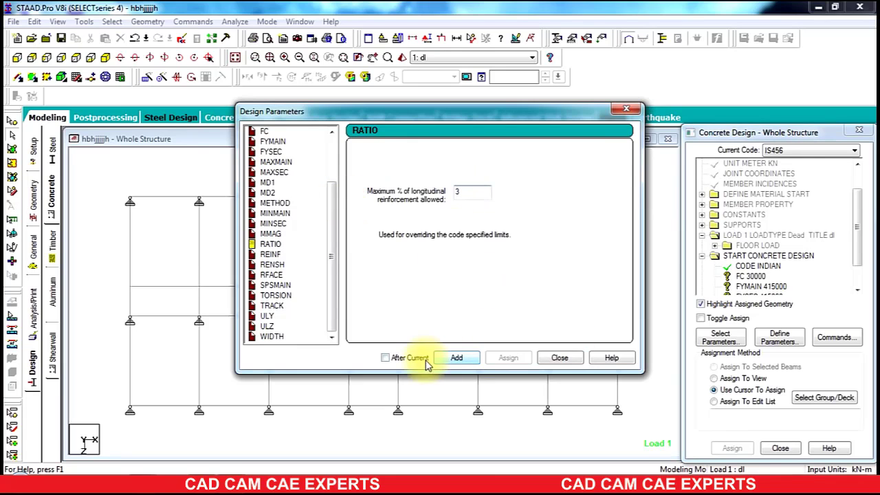
{"action": "left_click", "coordinate": [457, 357]}
{"action": "left_click", "coordinate": [560, 359]}
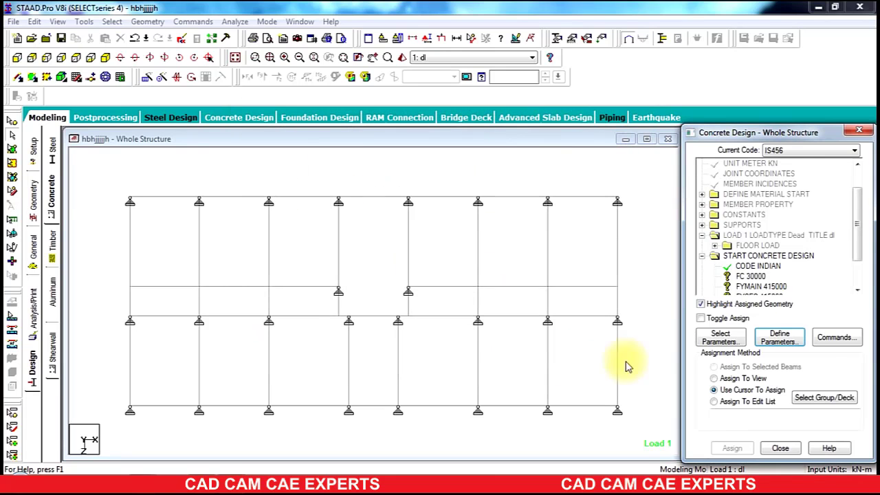
Step: Add the DESIGN BEAM, DESIGN COLUMN and TAKE OFF design commands, then close the commands dialog
{"action": "left_click", "coordinate": [834, 336]}
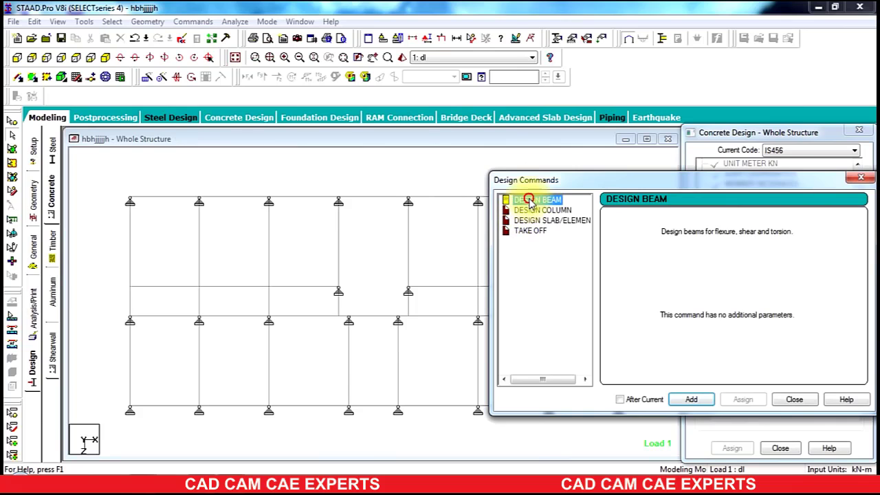
{"action": "left_click", "coordinate": [690, 399]}
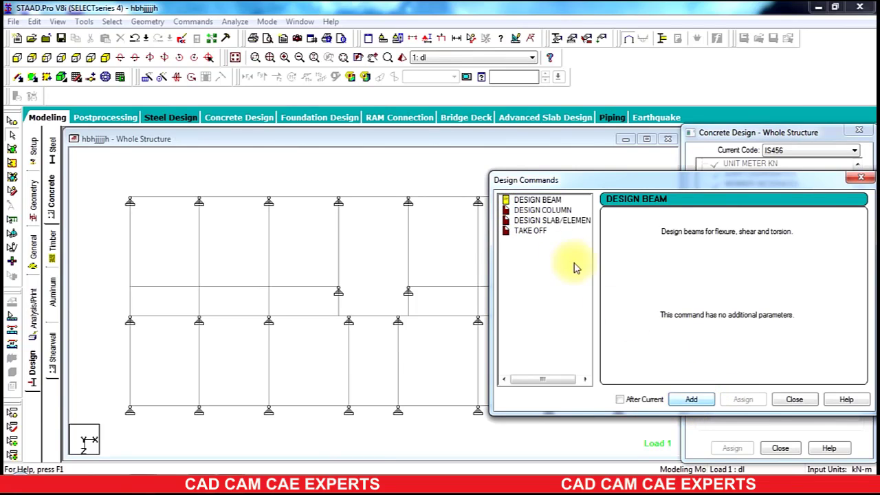
{"action": "left_click", "coordinate": [542, 210]}
{"action": "left_click", "coordinate": [691, 399]}
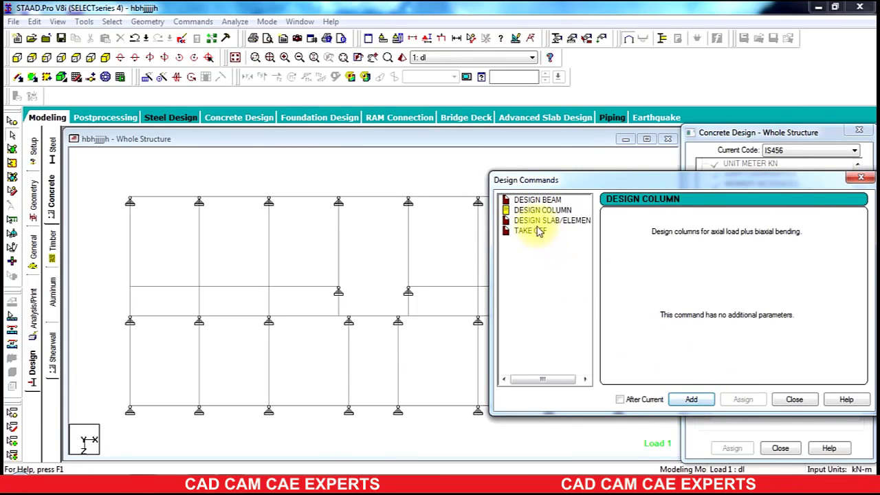
{"action": "left_click", "coordinate": [536, 231]}
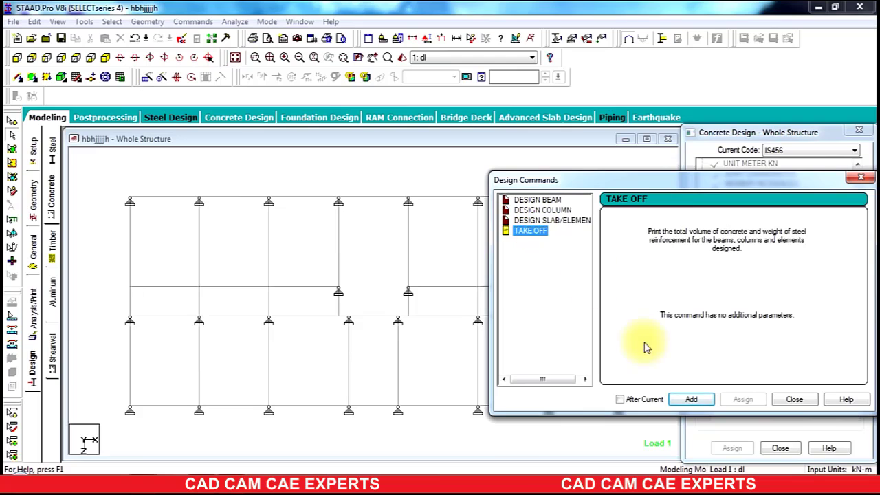
{"action": "left_click", "coordinate": [690, 400]}
{"action": "left_click", "coordinate": [793, 400]}
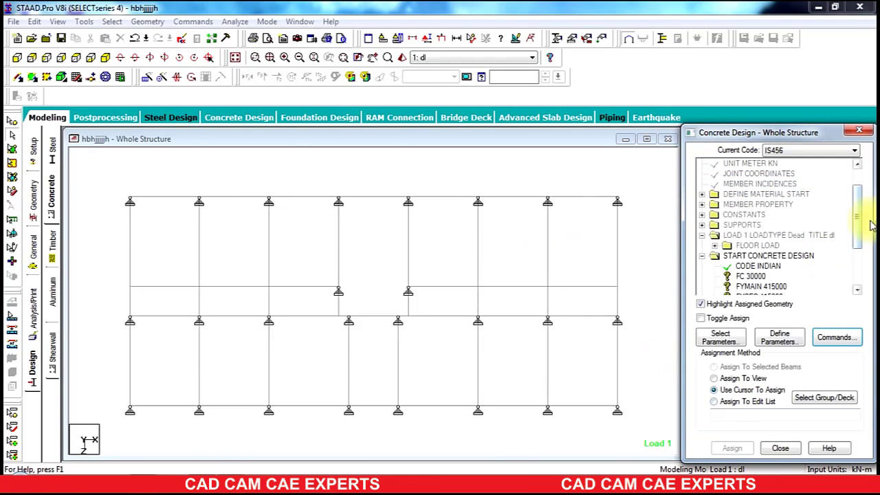
Step: Assign the FC 30000 parameter to all members of the structure
{"action": "left_click_drag", "start_coordinate": [871, 226], "coordinate": [859, 250]}
{"action": "left_click", "coordinate": [749, 205]}
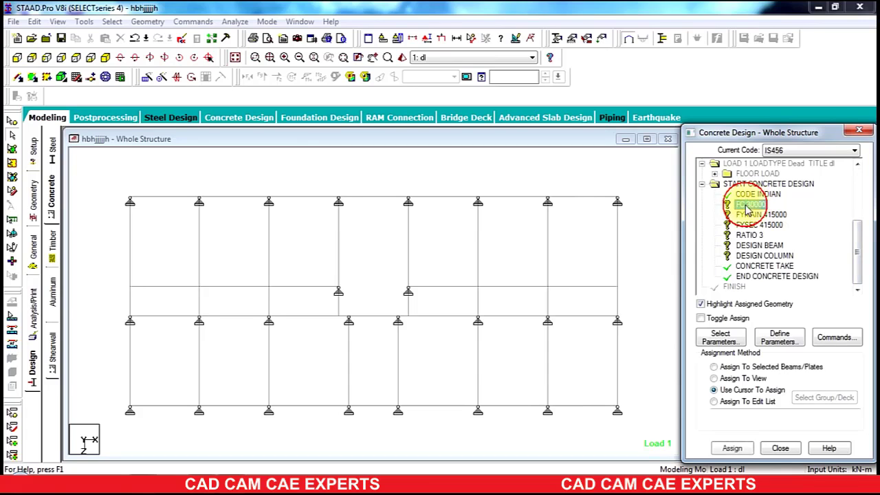
{"action": "left_click_drag", "start_coordinate": [640, 193], "coordinate": [164, 457]}
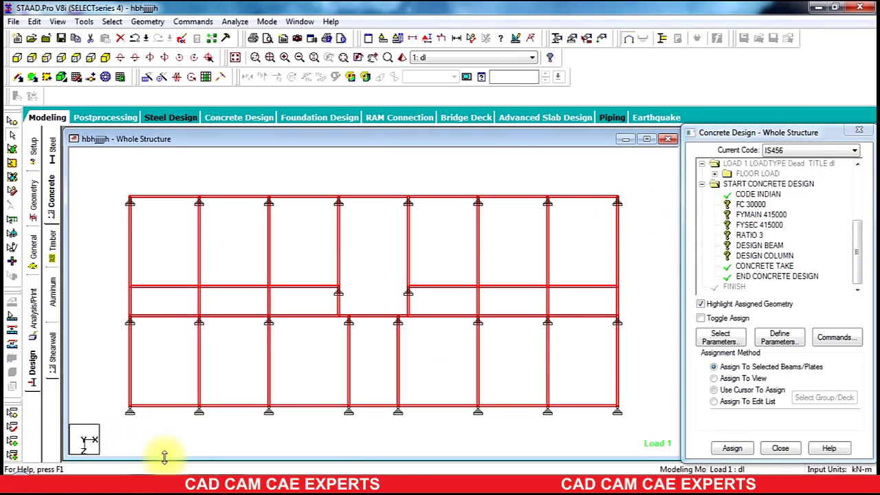
{"action": "left_click", "coordinate": [730, 447]}
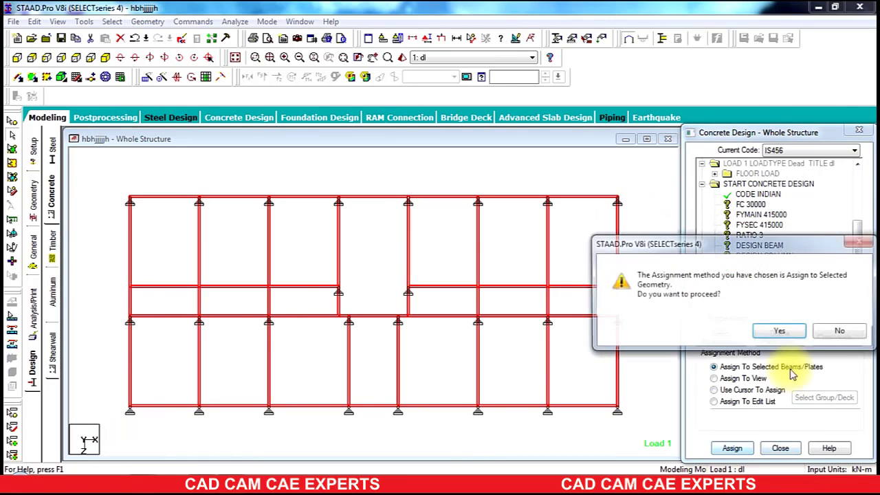
{"action": "left_click", "coordinate": [780, 332]}
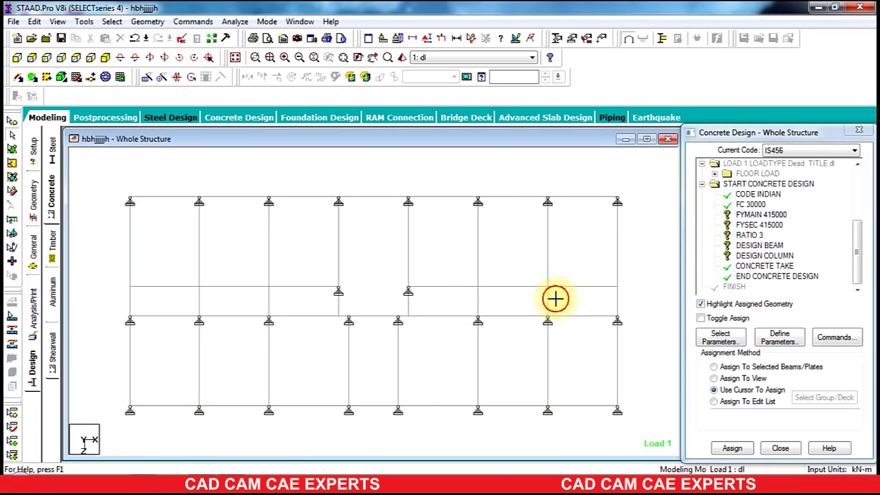
Step: Assign the FYMAIN 415000 parameter to all selected members
{"action": "left_click_drag", "start_coordinate": [113, 434], "coordinate": [111, 434]}
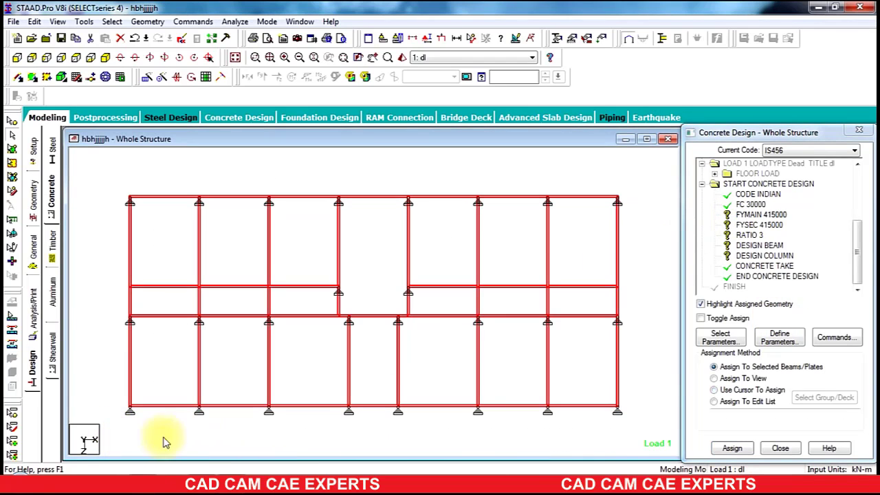
{"action": "left_click", "coordinate": [738, 447]}
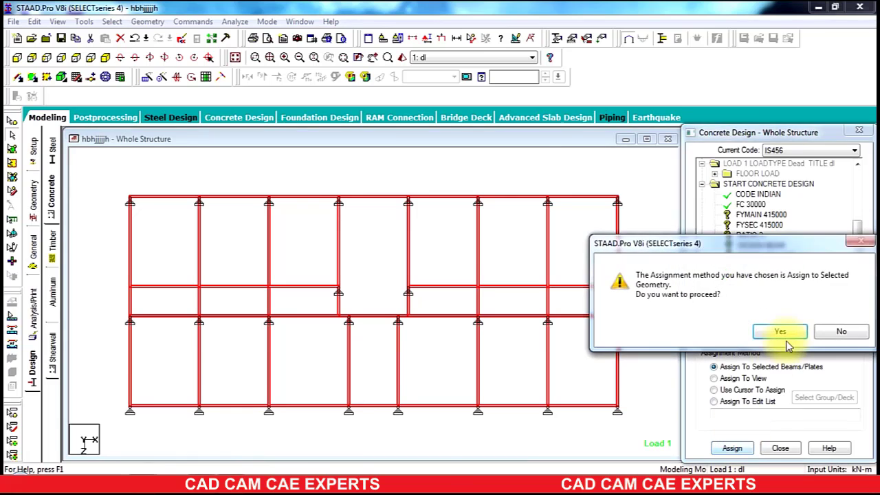
{"action": "left_click", "coordinate": [784, 333]}
Step: Assign the FYSEC 415000 parameter to all members of the structure
{"action": "left_click", "coordinate": [746, 224]}
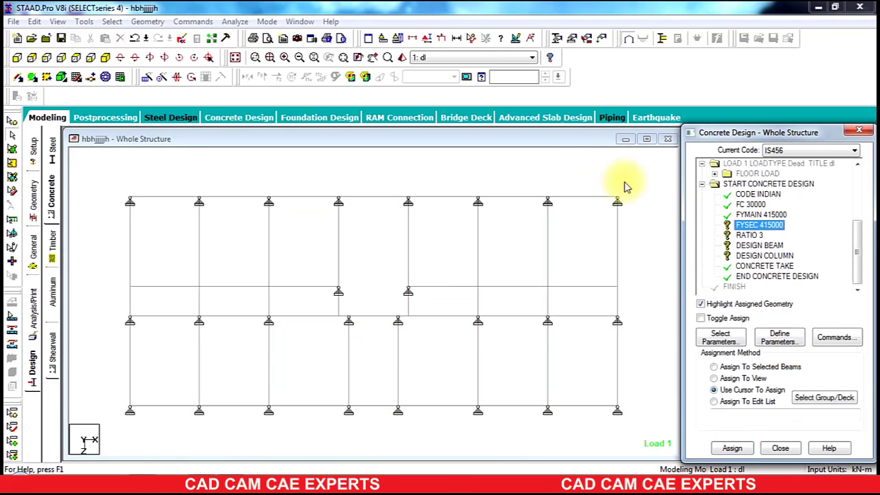
{"action": "left_click_drag", "start_coordinate": [627, 200], "coordinate": [97, 450]}
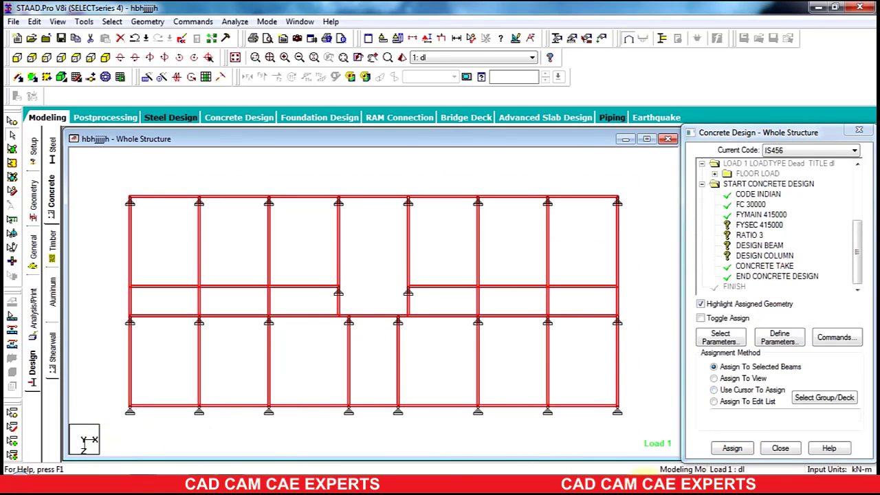
{"action": "left_click", "coordinate": [730, 449]}
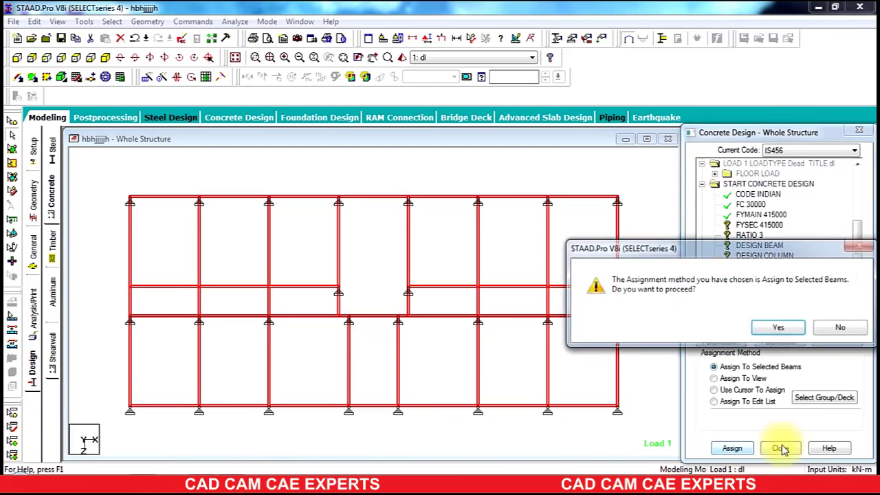
{"action": "left_click", "coordinate": [782, 328]}
Step: Assign the RATIO 3 parameter to the selected members
{"action": "left_click", "coordinate": [748, 235]}
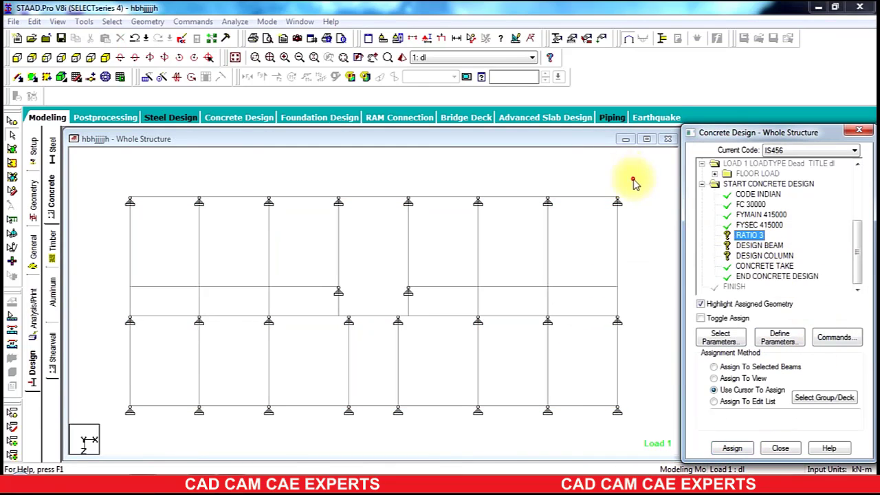
{"action": "left_click", "coordinate": [732, 448]}
{"action": "left_click", "coordinate": [726, 328]}
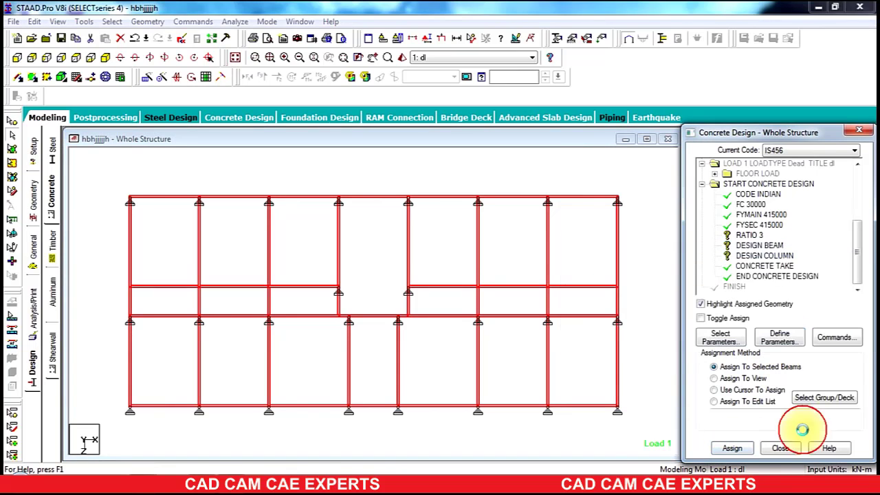
Step: Assign the DESIGN BEAM command to all beams parallel to the X and Z axes
{"action": "left_click", "coordinate": [760, 246]}
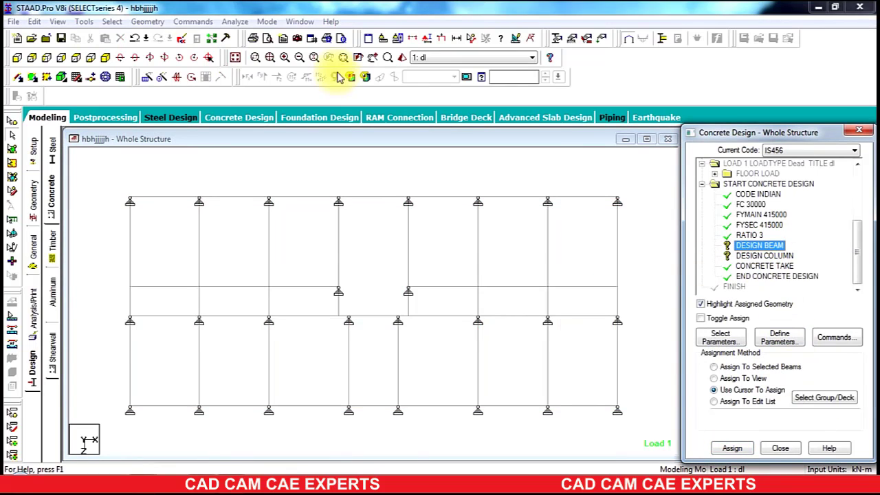
{"action": "left_click", "coordinate": [110, 22]}
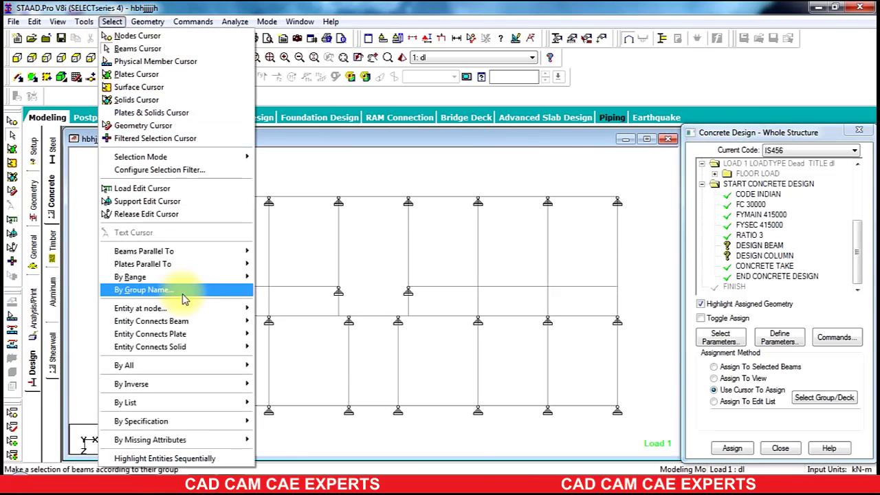
{"action": "left_click", "coordinate": [268, 252]}
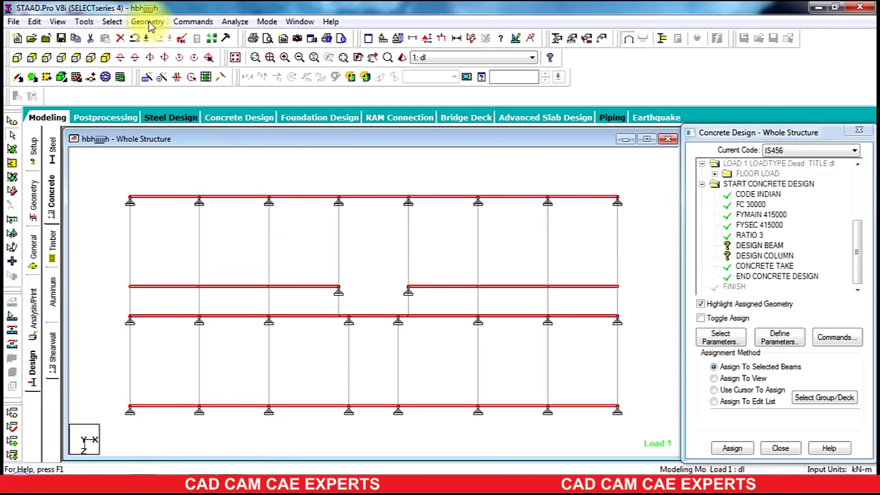
{"action": "left_click", "coordinate": [111, 21]}
{"action": "mouse_move", "coordinate": [235, 252]}
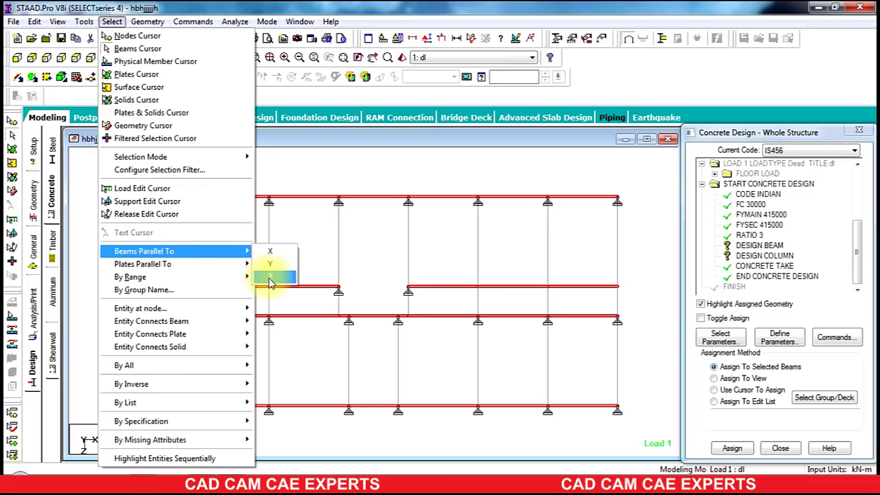
{"action": "left_click", "coordinate": [265, 265]}
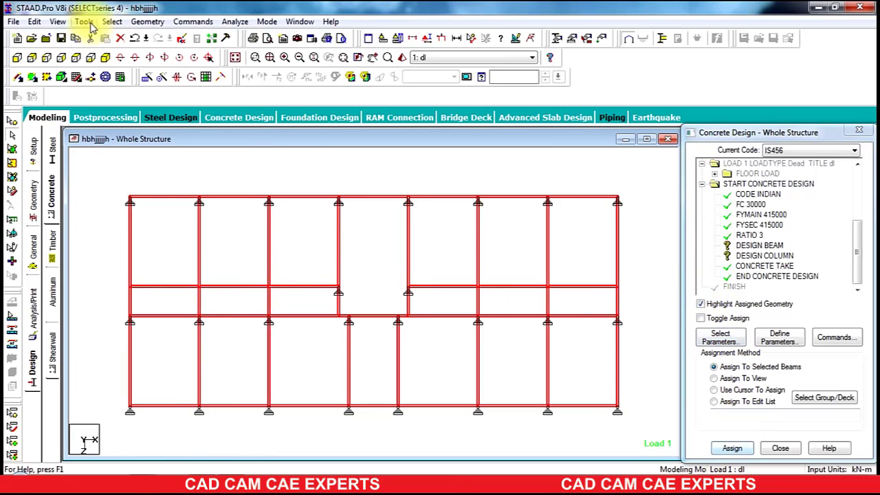
{"action": "left_click", "coordinate": [108, 58]}
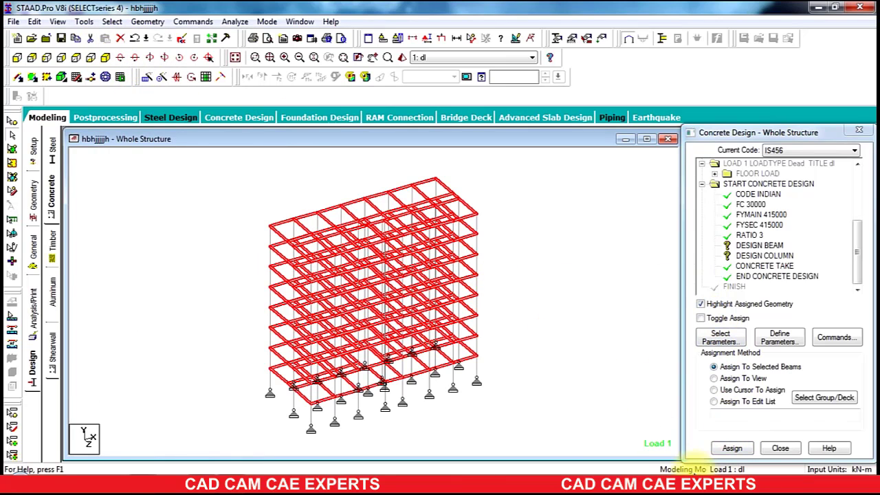
{"action": "left_click", "coordinate": [732, 448]}
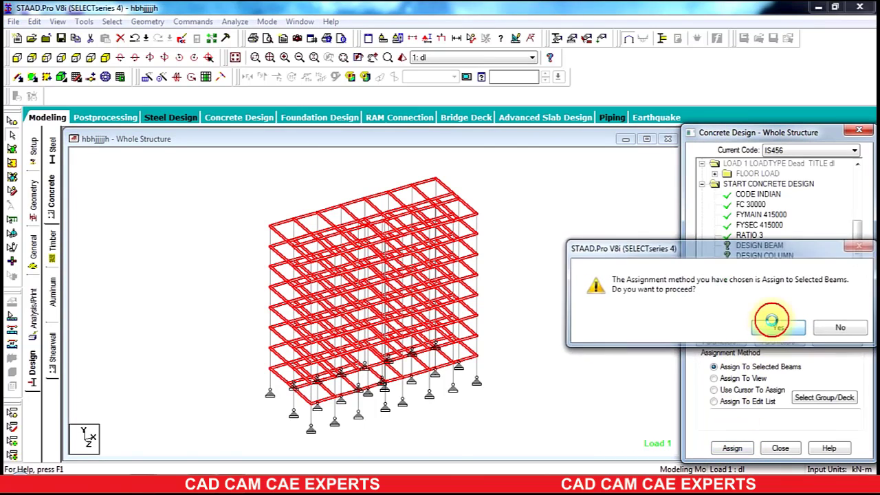
{"action": "left_click", "coordinate": [739, 325]}
Step: Assign the DESIGN COLUMN command to all members parallel to the Y axis
{"action": "left_click", "coordinate": [756, 256]}
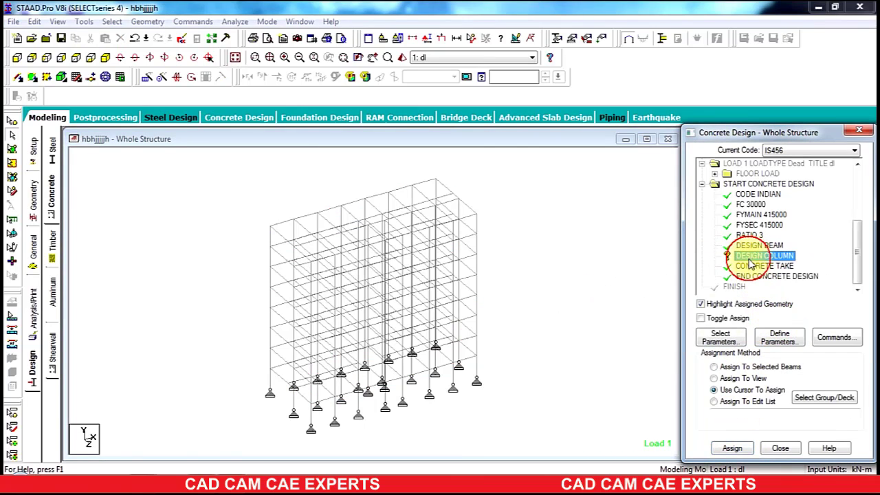
{"action": "left_click", "coordinate": [108, 22]}
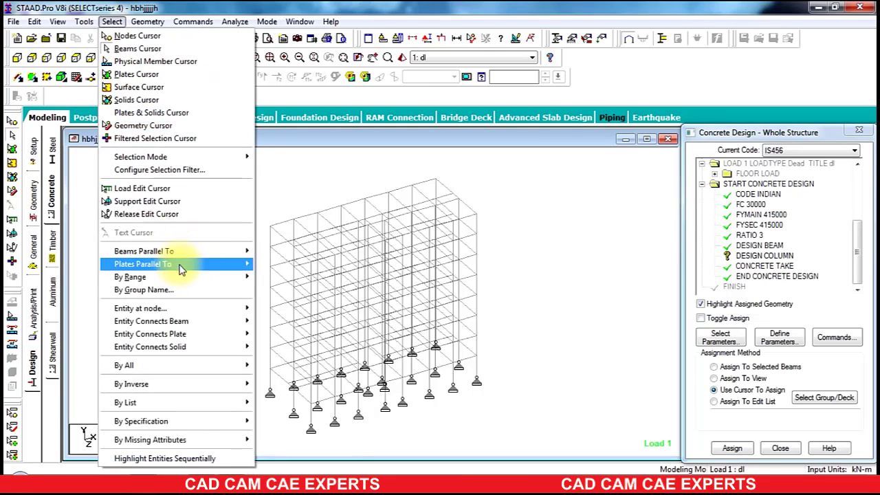
{"action": "mouse_move", "coordinate": [206, 252]}
{"action": "left_click", "coordinate": [298, 270]}
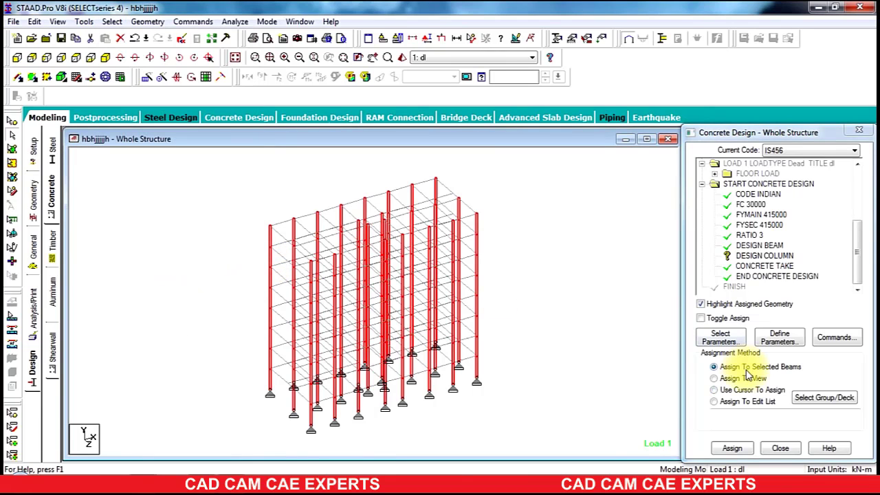
{"action": "left_click", "coordinate": [731, 448]}
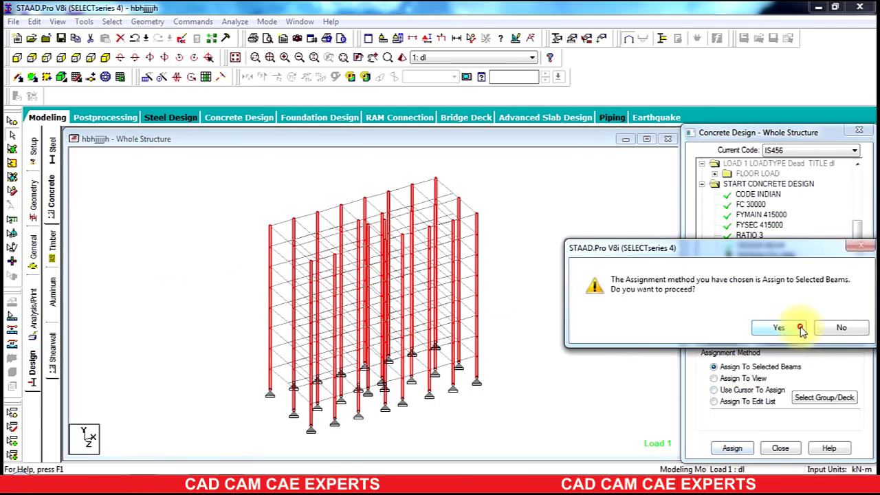
{"action": "left_click", "coordinate": [779, 328]}
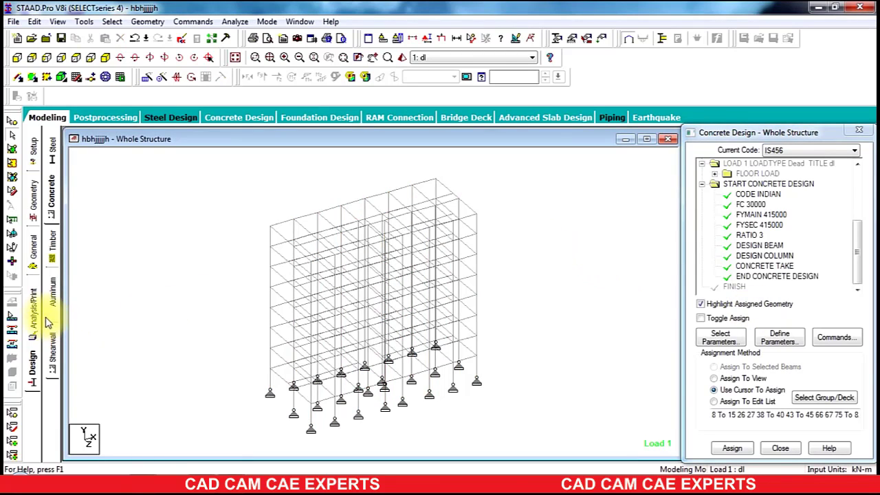
Step: Add a PERFORM ANALYSIS command with the No Print option
{"action": "left_click", "coordinate": [33, 317]}
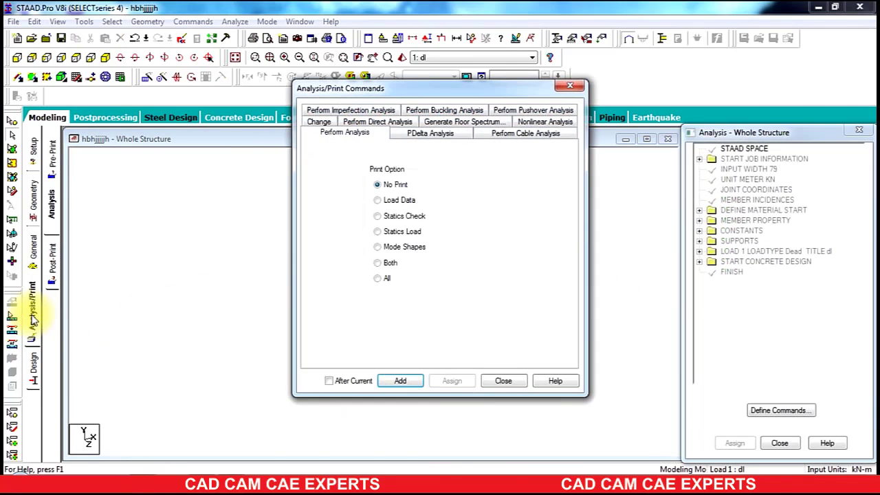
{"action": "left_click", "coordinate": [400, 381]}
{"action": "left_click", "coordinate": [500, 380]}
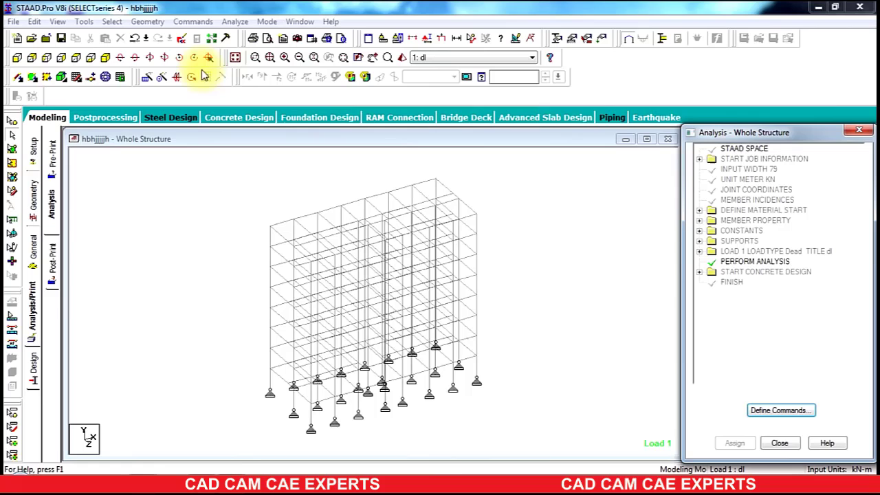
Step: Run the analysis, saving the modified structure first
{"action": "left_click", "coordinate": [234, 21]}
{"action": "left_click", "coordinate": [247, 36]}
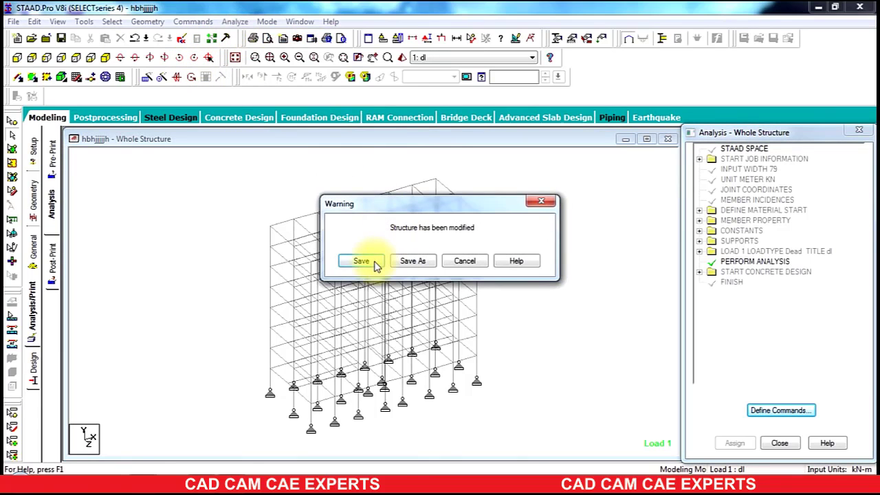
{"action": "left_click", "coordinate": [370, 259]}
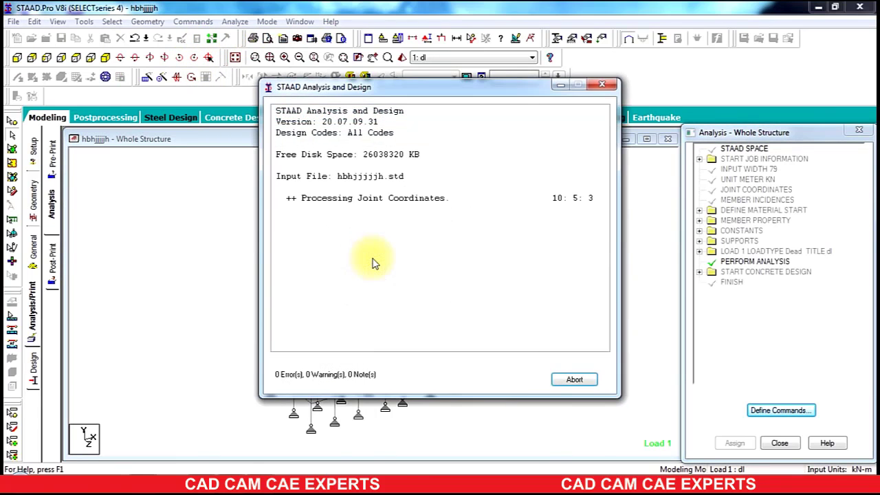
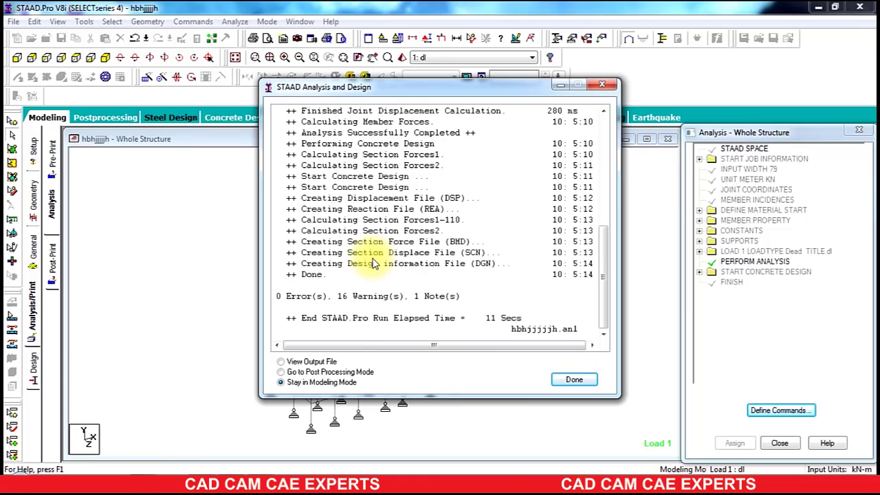
Step: Finish the analysis run and switch to post-processing mode
{"action": "left_click", "coordinate": [281, 372]}
{"action": "left_click", "coordinate": [572, 380]}
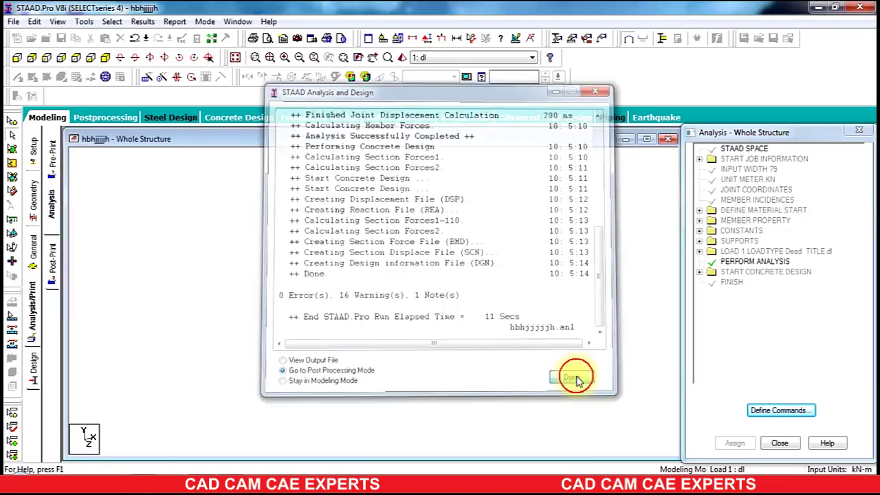
{"action": "left_click", "coordinate": [460, 342]}
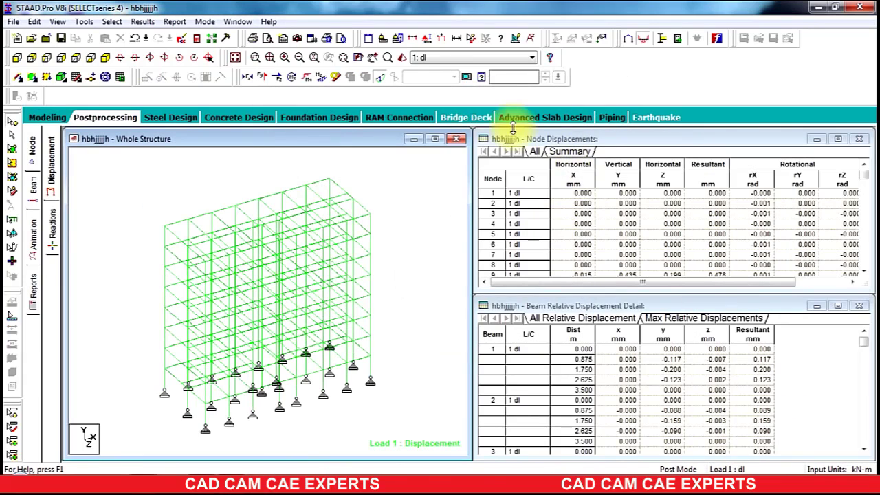
Step: Maximize the structure view and toggle result diagram displays on the model
{"action": "left_click", "coordinate": [435, 139]}
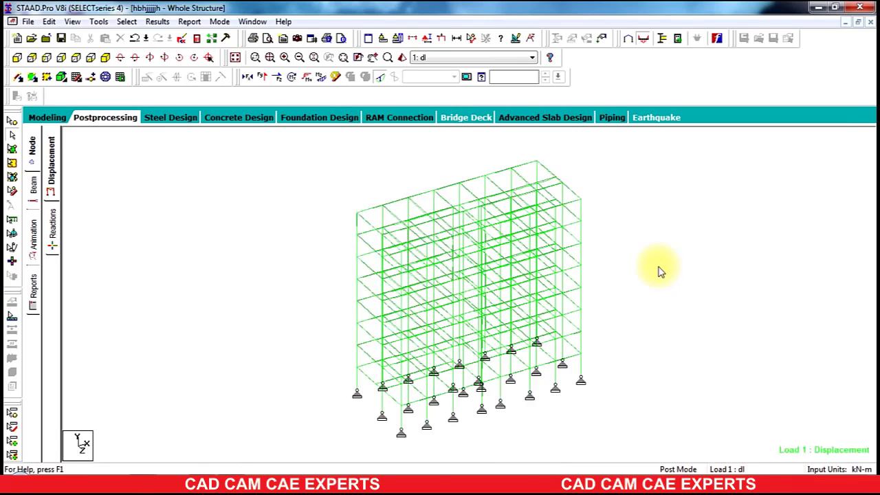
{"action": "left_click", "coordinate": [376, 79]}
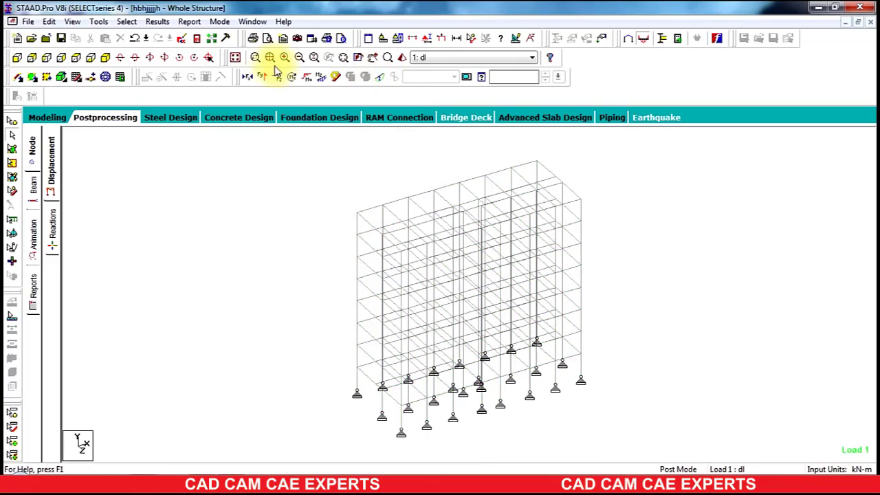
{"action": "left_click", "coordinate": [277, 81]}
{"action": "left_click", "coordinate": [260, 78]}
{"action": "left_click", "coordinate": [252, 77]}
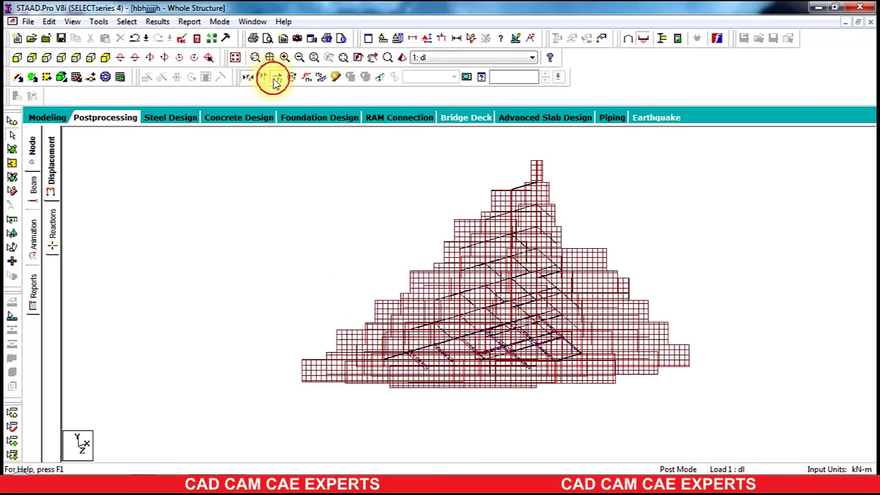
{"action": "left_click", "coordinate": [252, 76]}
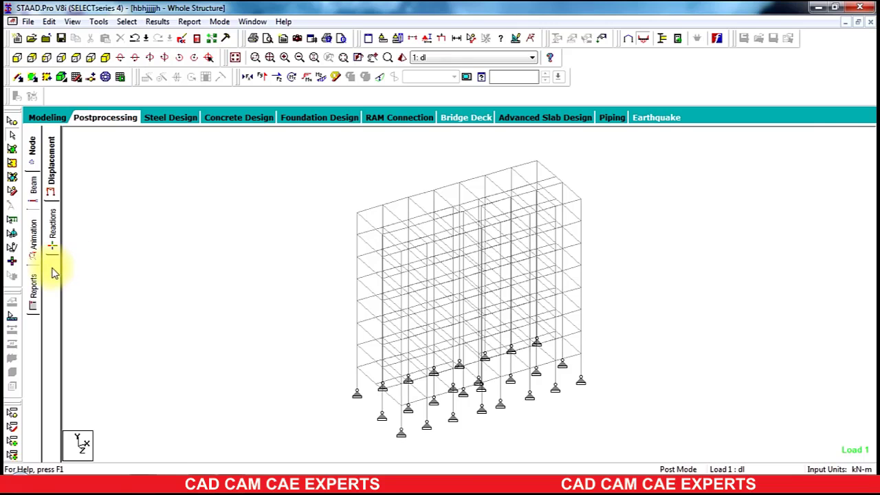
Step: Review support reactions, beam end forces and beam force graphs for the load case
{"action": "left_click", "coordinate": [52, 237]}
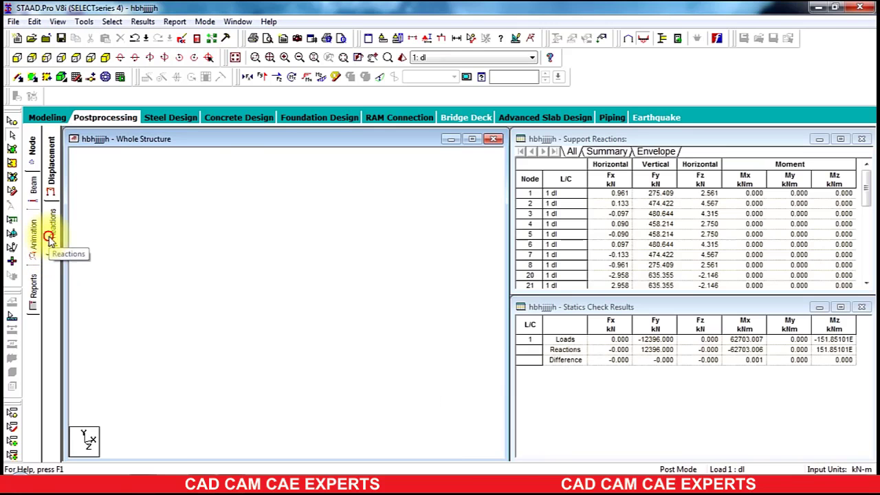
{"action": "left_click", "coordinate": [470, 141]}
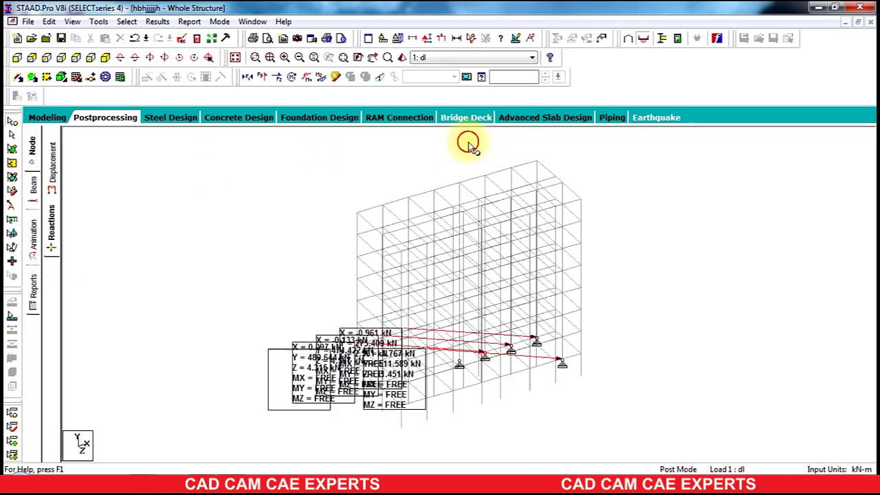
{"action": "left_click", "coordinate": [34, 188]}
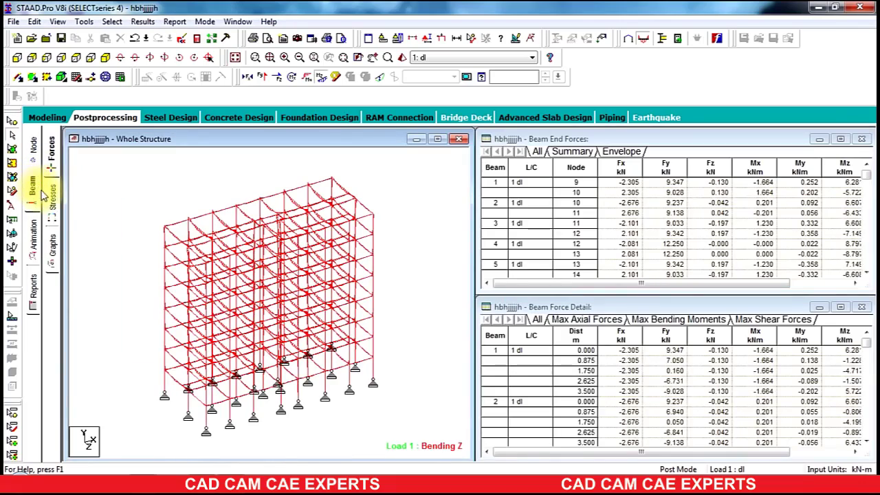
{"action": "left_click", "coordinate": [51, 196]}
{"action": "left_click", "coordinate": [52, 245]}
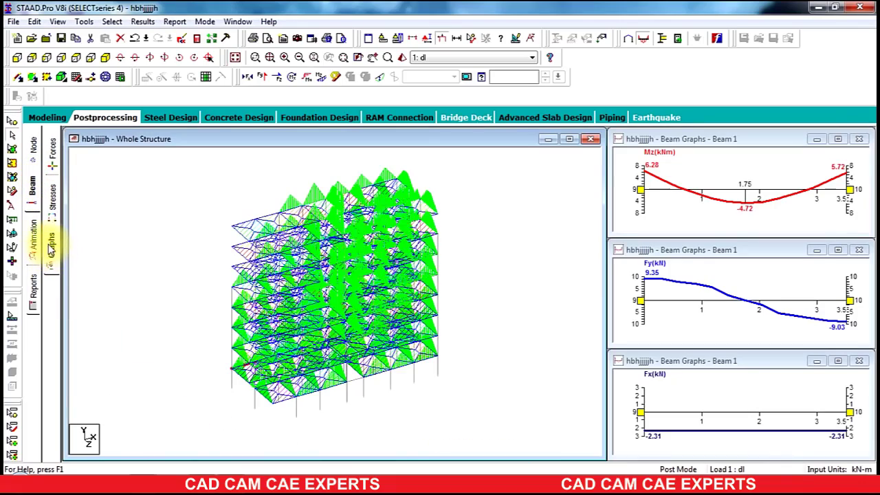
Step: Set the animation diagram type to Section Displacement and apply it
{"action": "left_click", "coordinate": [33, 234]}
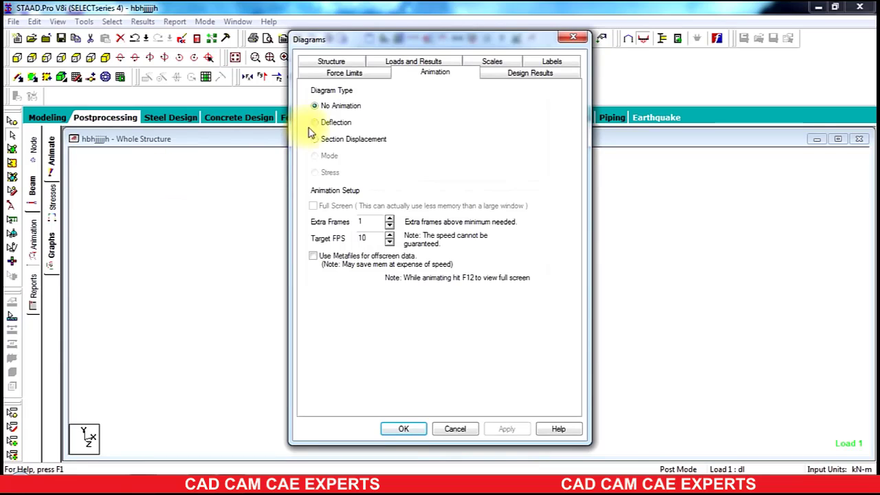
{"action": "left_click", "coordinate": [334, 141]}
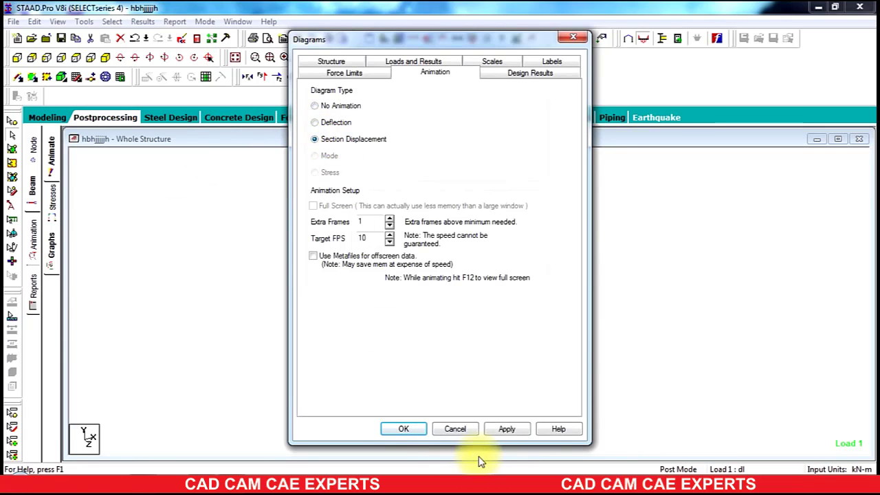
{"action": "left_click", "coordinate": [405, 429]}
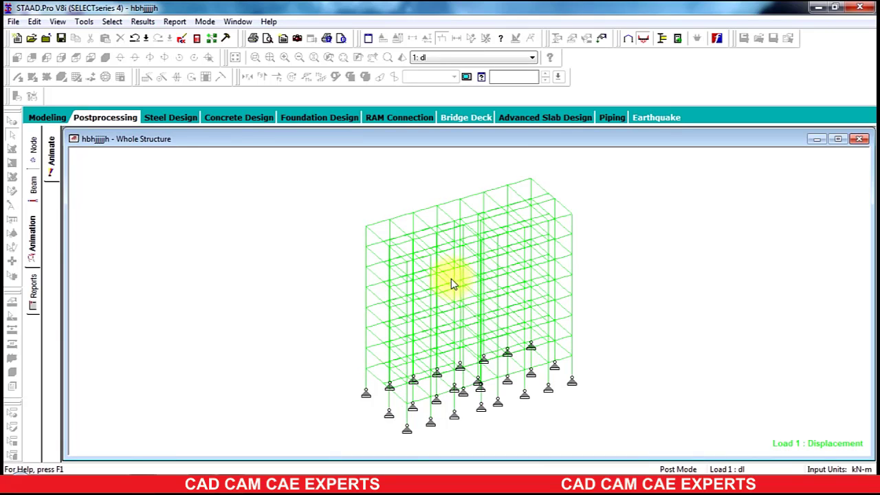
Step: Open the report setup, list the Output items and remove Job Info from the selected items
{"action": "left_click", "coordinate": [36, 283]}
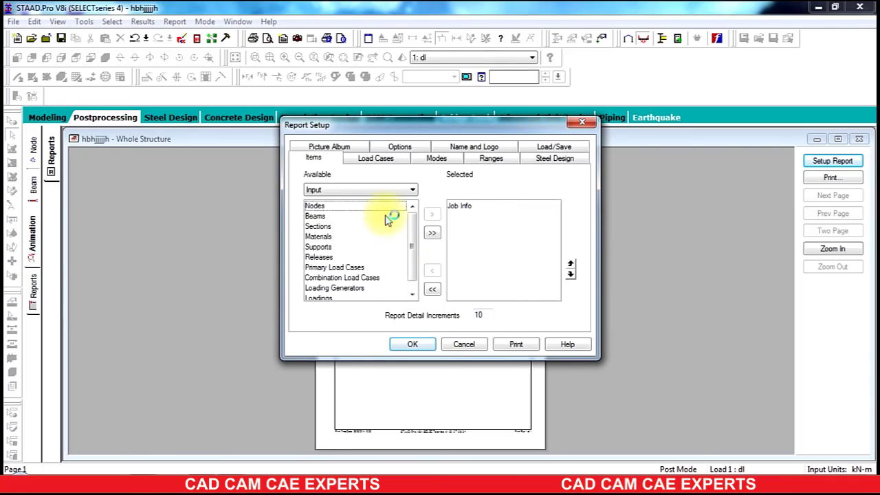
{"action": "left_click", "coordinate": [395, 192]}
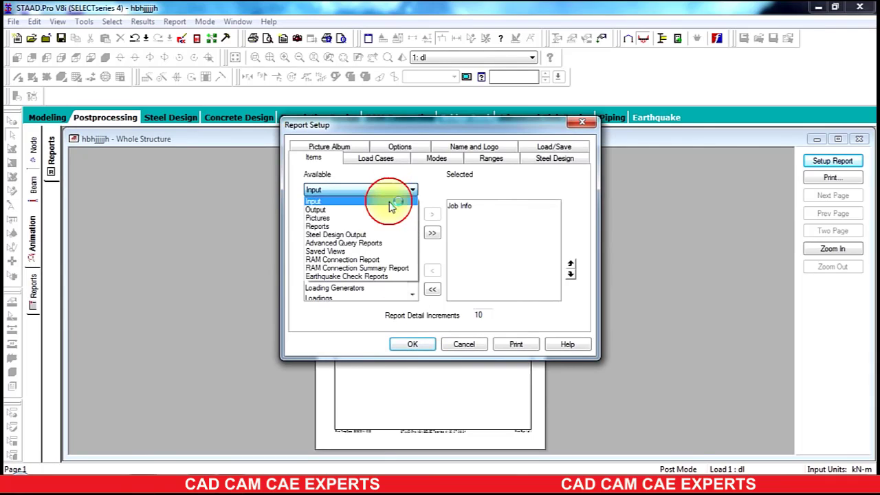
{"action": "left_click", "coordinate": [338, 208]}
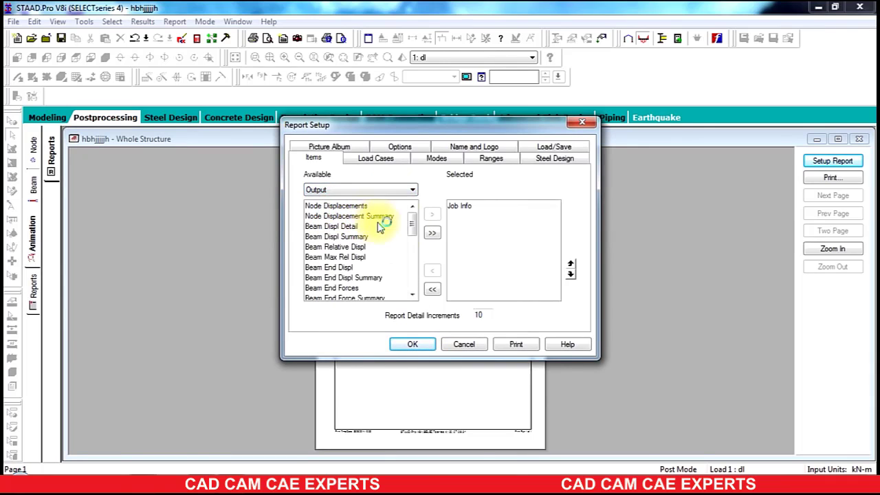
{"action": "left_click", "coordinate": [471, 208]}
{"action": "left_click", "coordinate": [432, 289]}
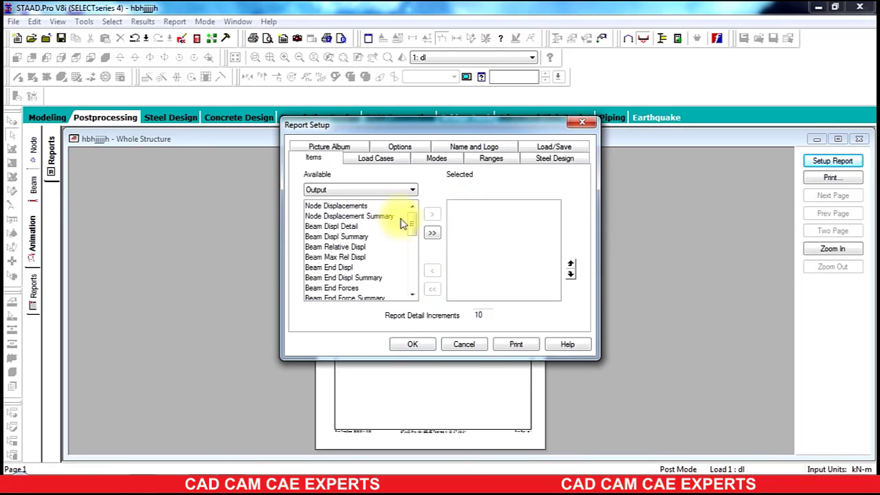
Step: Add Beam Max Moments and Beam Max Shear Forces to the report items
{"action": "left_click_drag", "start_coordinate": [411, 226], "coordinate": [415, 249]}
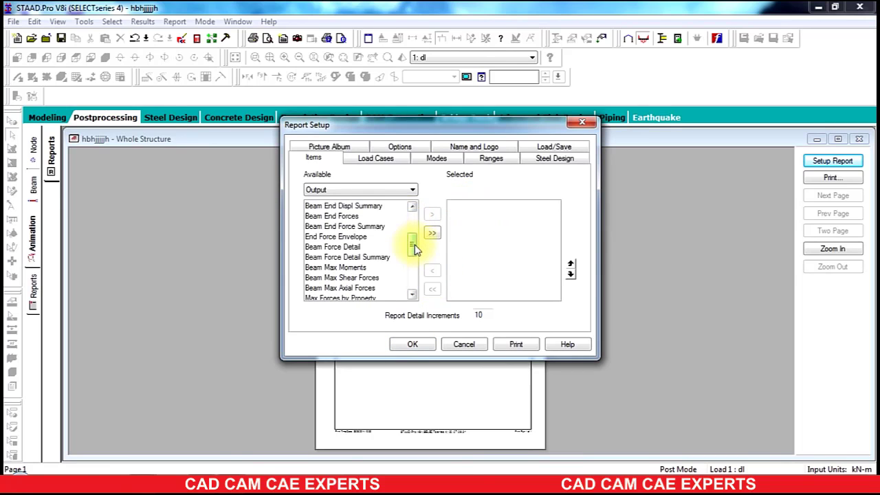
{"action": "left_click", "coordinate": [352, 268]}
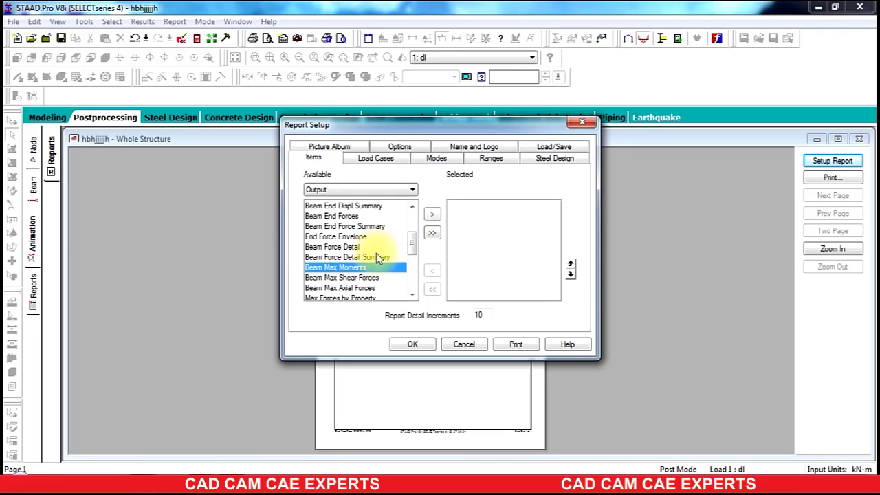
{"action": "left_click", "coordinate": [431, 214]}
{"action": "left_click", "coordinate": [352, 268]}
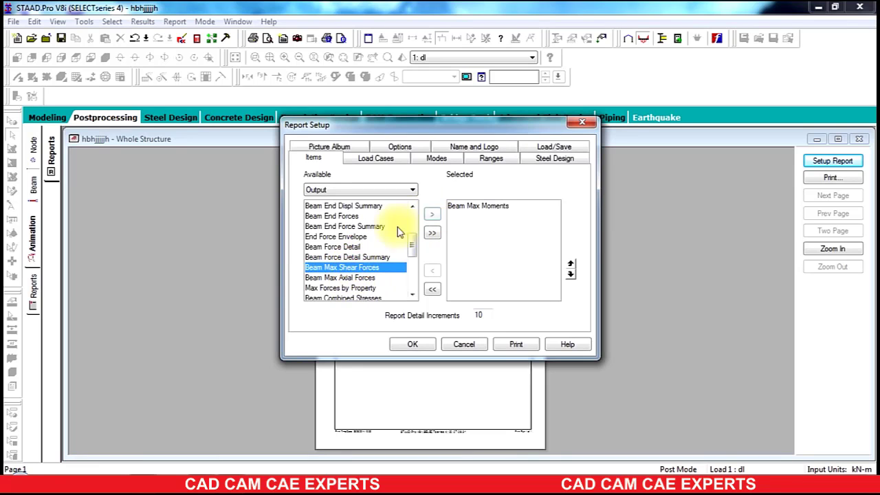
{"action": "left_click", "coordinate": [432, 214]}
Step: Include load case 1 dl in the report and confirm the report setup
{"action": "left_click", "coordinate": [377, 160]}
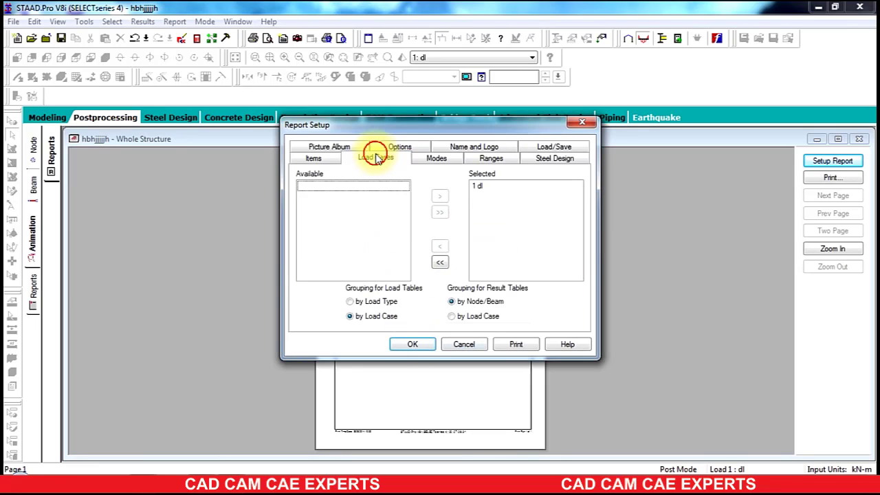
{"action": "left_click", "coordinate": [499, 184]}
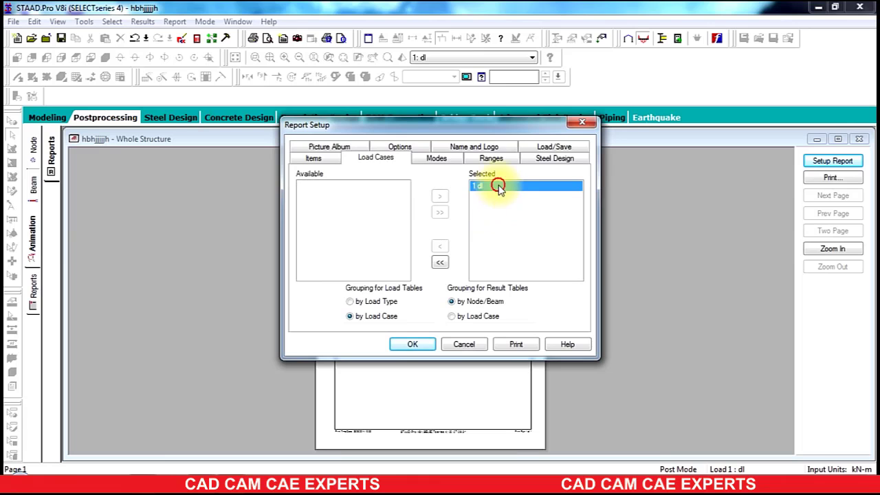
{"action": "left_click", "coordinate": [412, 343]}
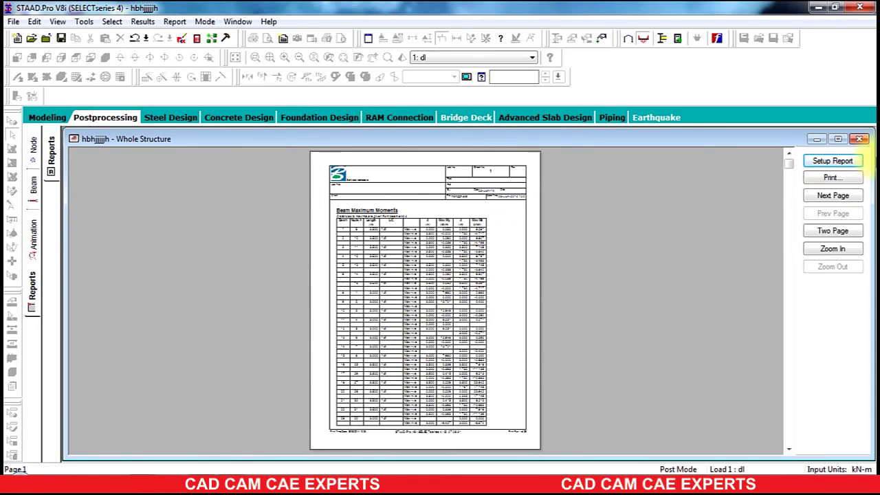
Step: Scroll and zoom through the beam maximum moments report pages
{"action": "left_click_drag", "start_coordinate": [790, 165], "coordinate": [788, 236]}
{"action": "left_click", "coordinate": [401, 254]}
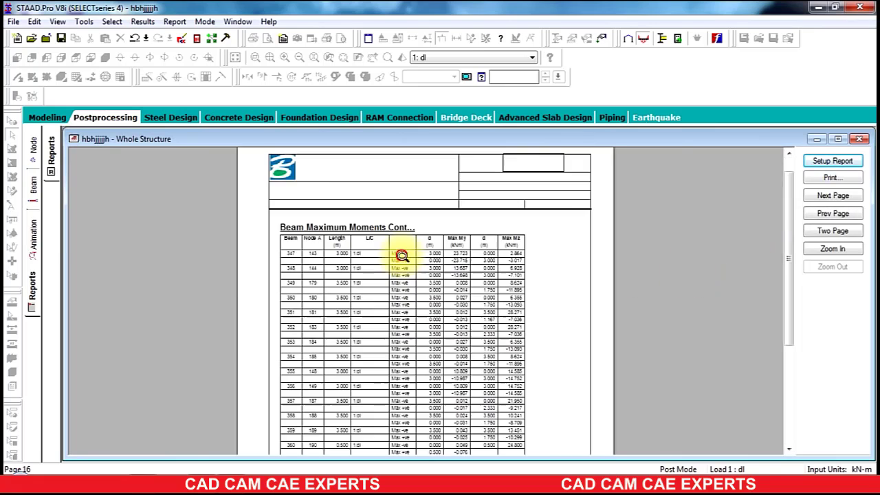
{"action": "left_click", "coordinate": [402, 255]}
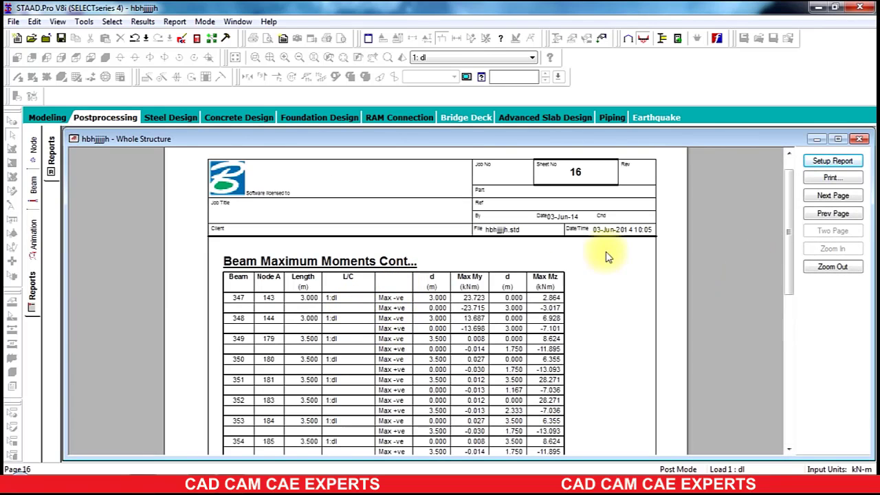
{"action": "left_click_drag", "start_coordinate": [788, 234], "coordinate": [784, 195]}
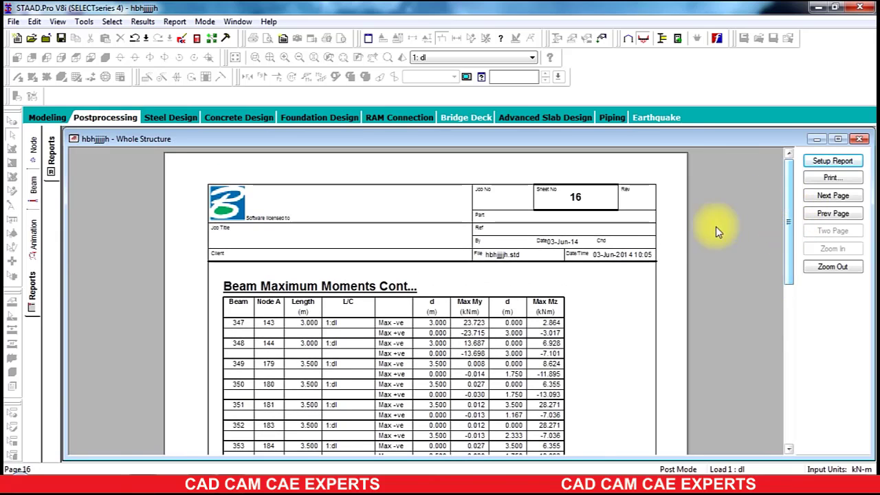
{"action": "key", "text": "Escape"}
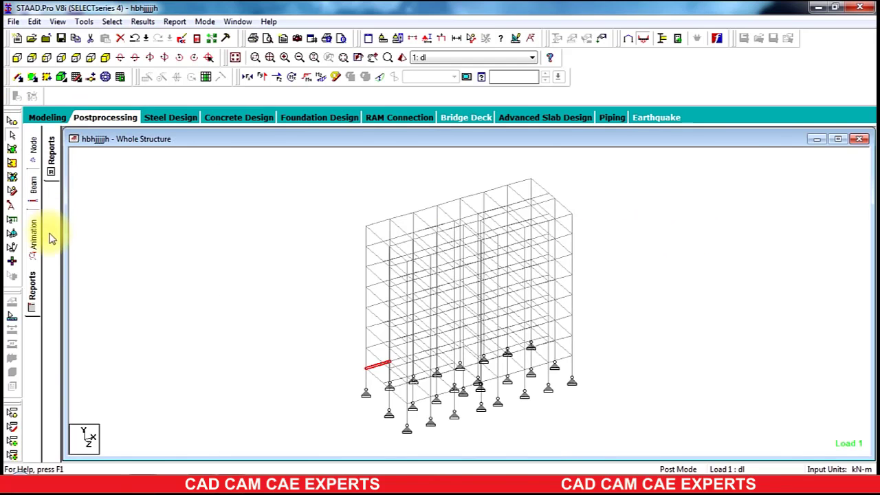
Step: Export the report as an MS Word file under the default file name
{"action": "left_click", "coordinate": [51, 159]}
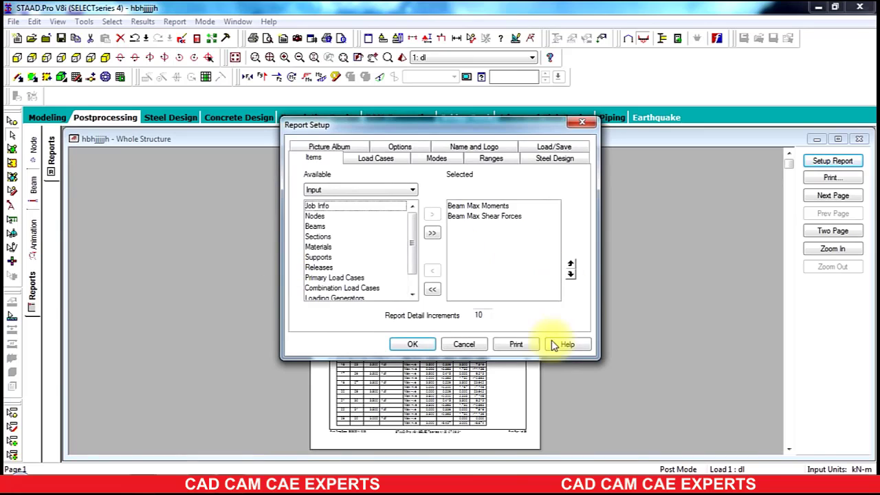
{"action": "left_click", "coordinate": [471, 345]}
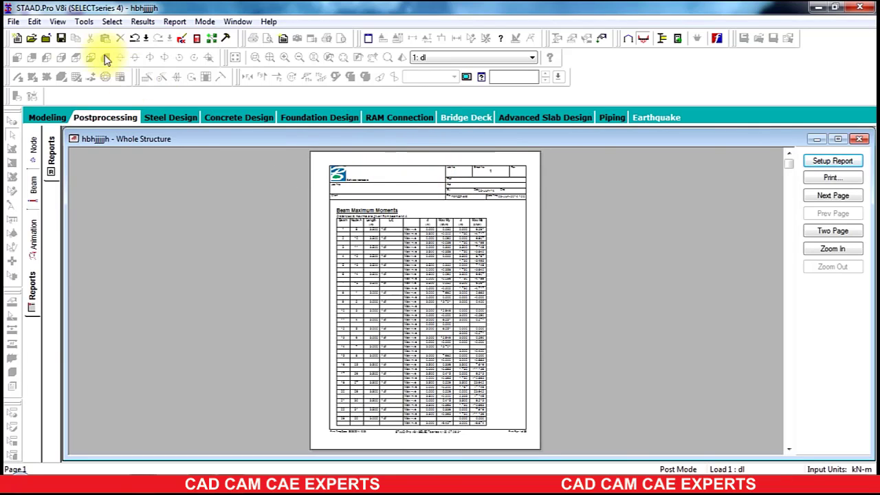
{"action": "left_click", "coordinate": [16, 23]}
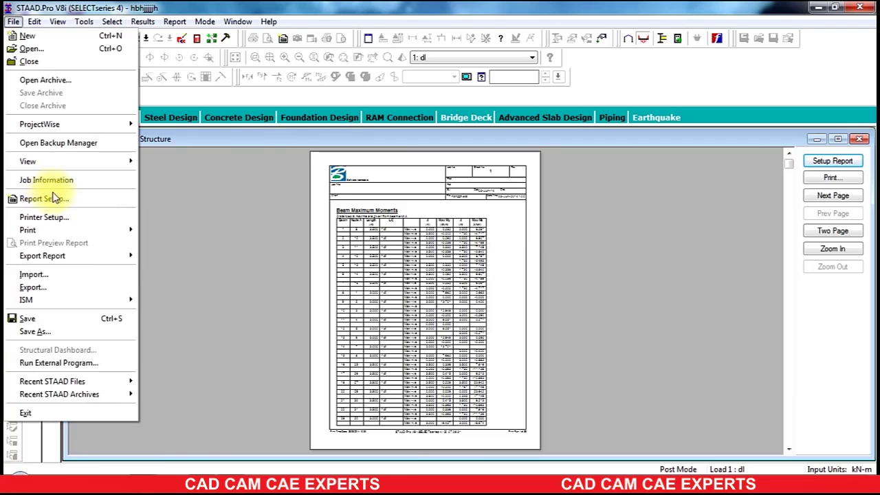
{"action": "mouse_move", "coordinate": [69, 256]}
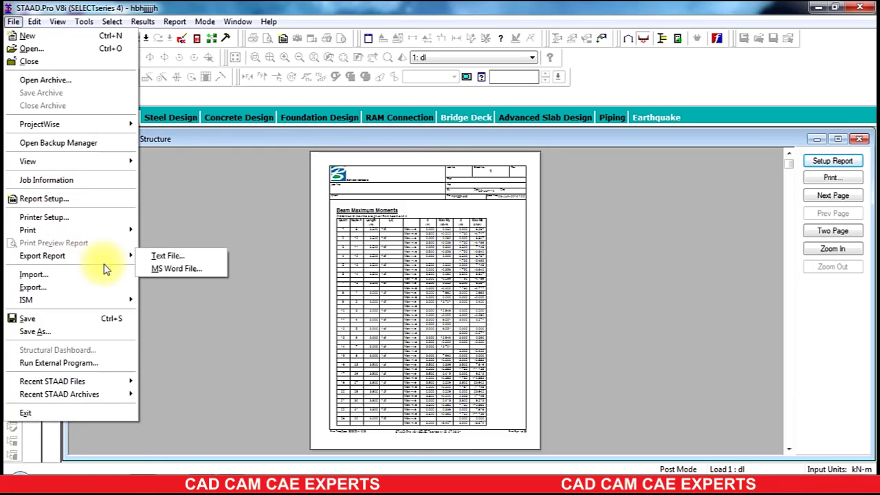
{"action": "left_click", "coordinate": [147, 270]}
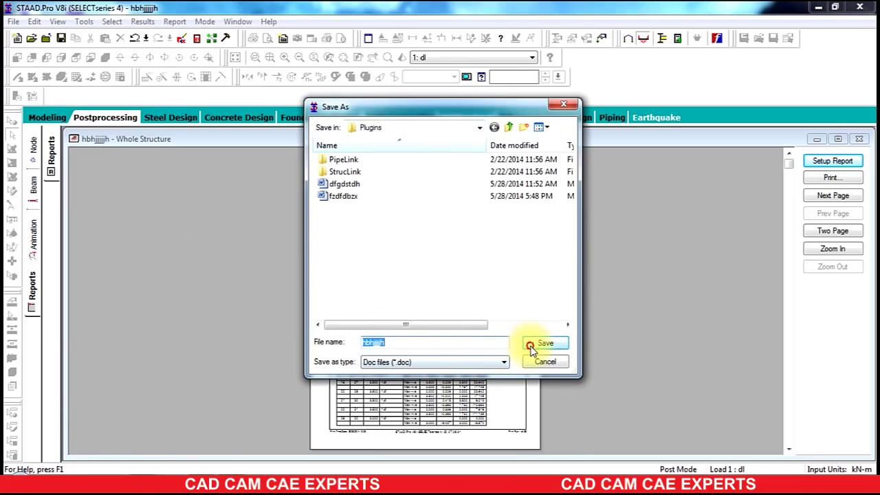
{"action": "left_click", "coordinate": [532, 347]}
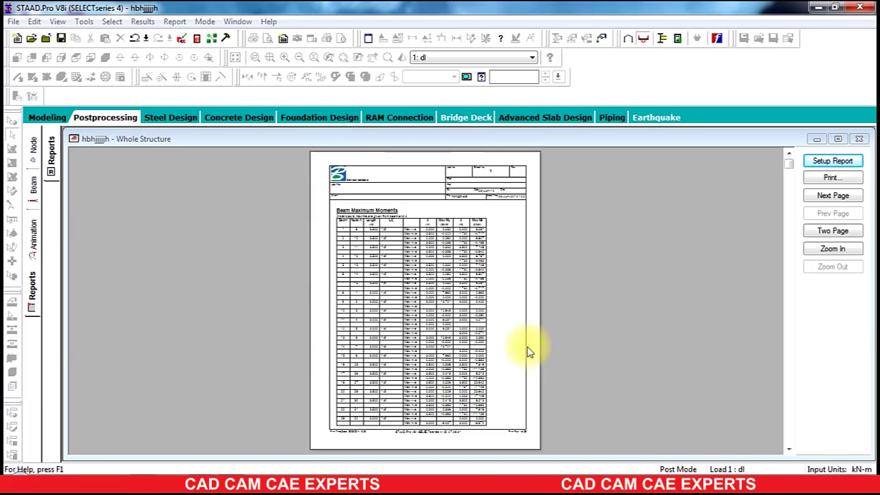
{"action": "left_click", "coordinate": [530, 345]}
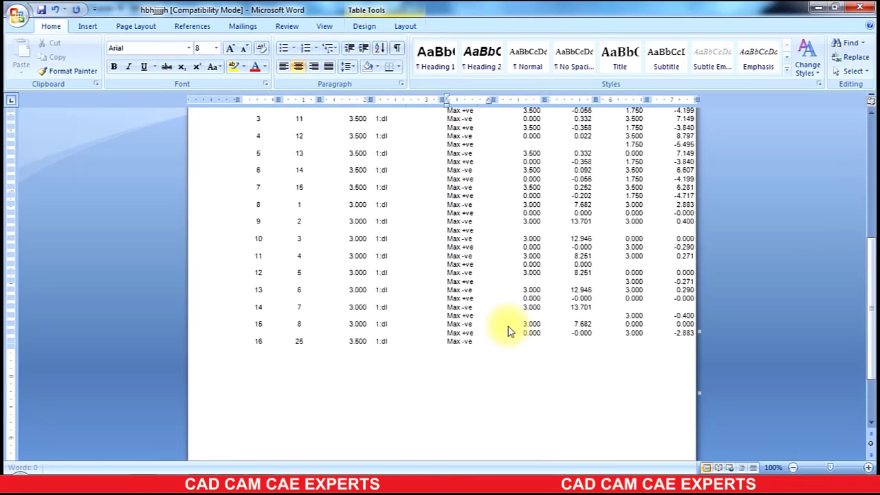
Step: Review the exported report in Word and dismiss the export message
{"action": "left_click", "coordinate": [867, 4]}
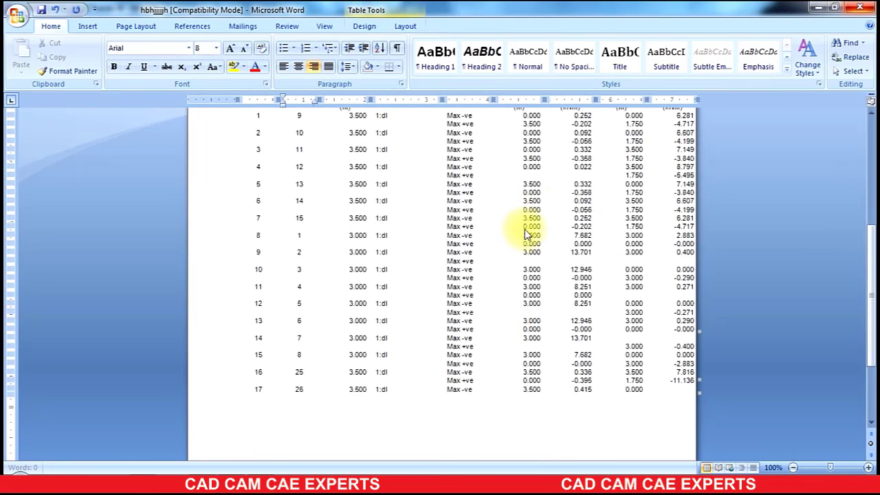
{"action": "left_click", "coordinate": [431, 279]}
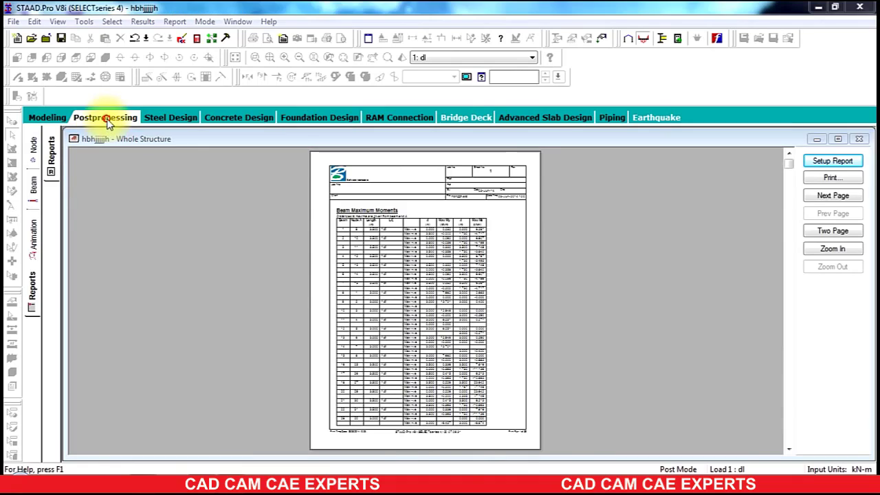
{"action": "left_click", "coordinate": [472, 267]}
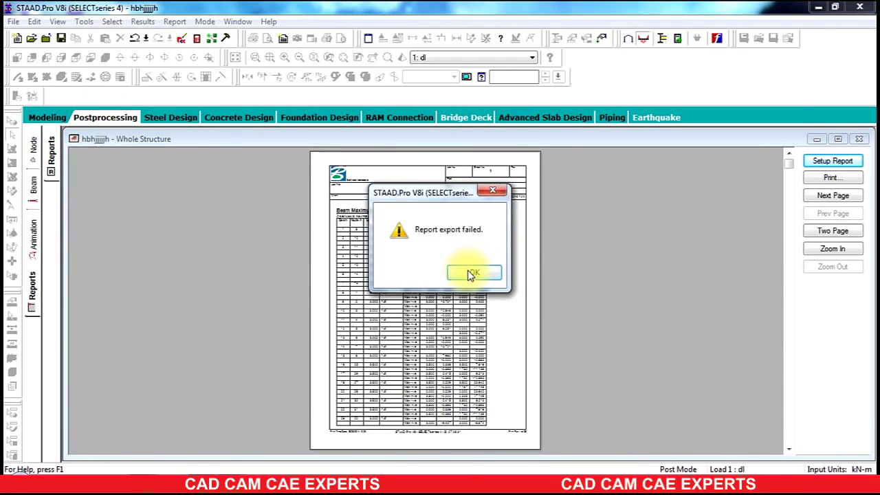
Step: Return to the Modeling mode
{"action": "left_click", "coordinate": [39, 119]}
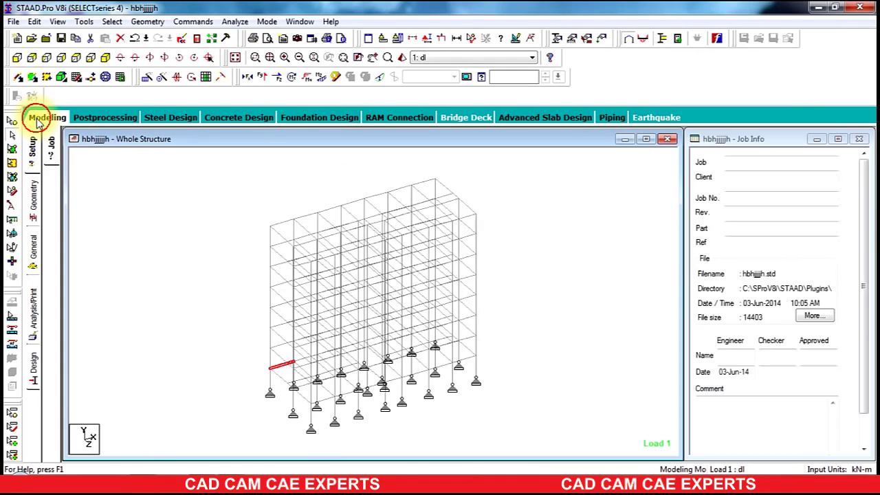